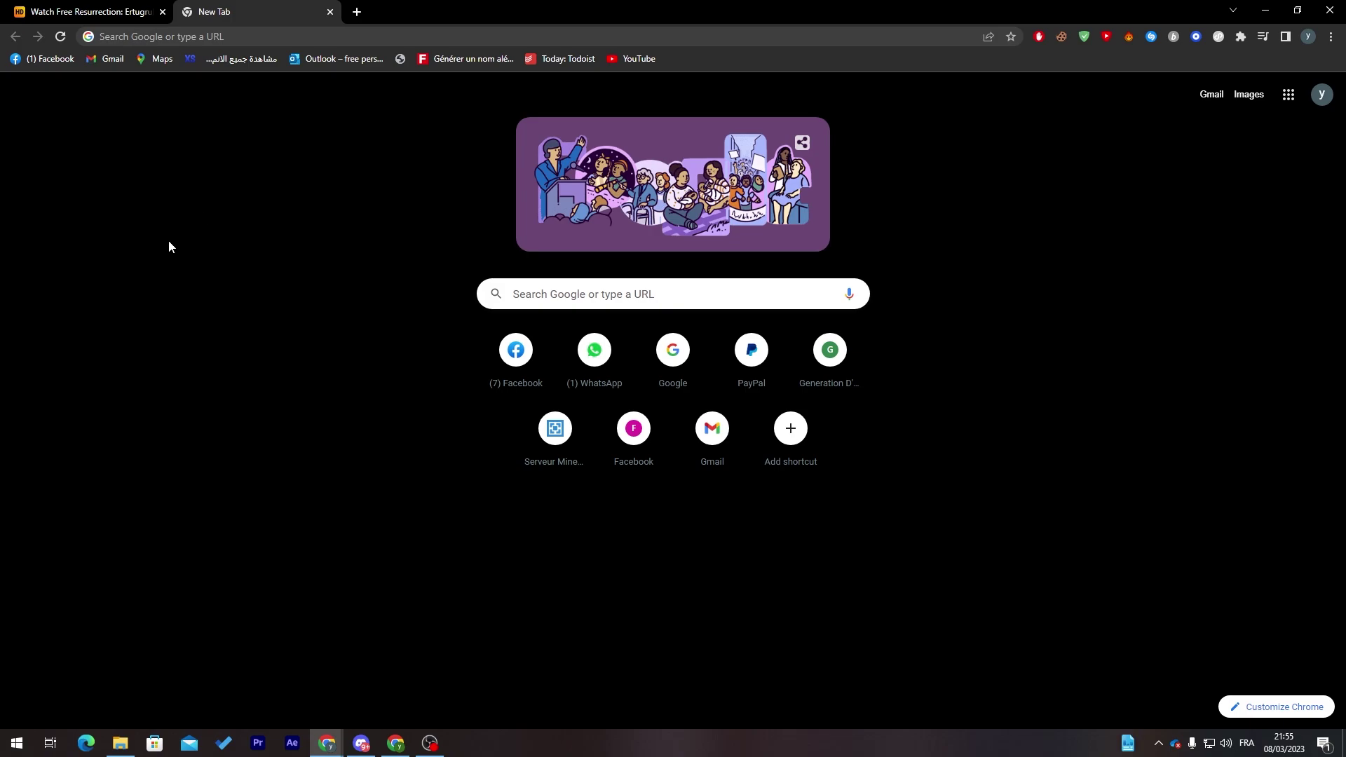
# Step: Search Google for 'squarespace eng' and follow the sponsored Squarespace result to Popular Website Templates
pyautogui.write('SQuarespace eng')
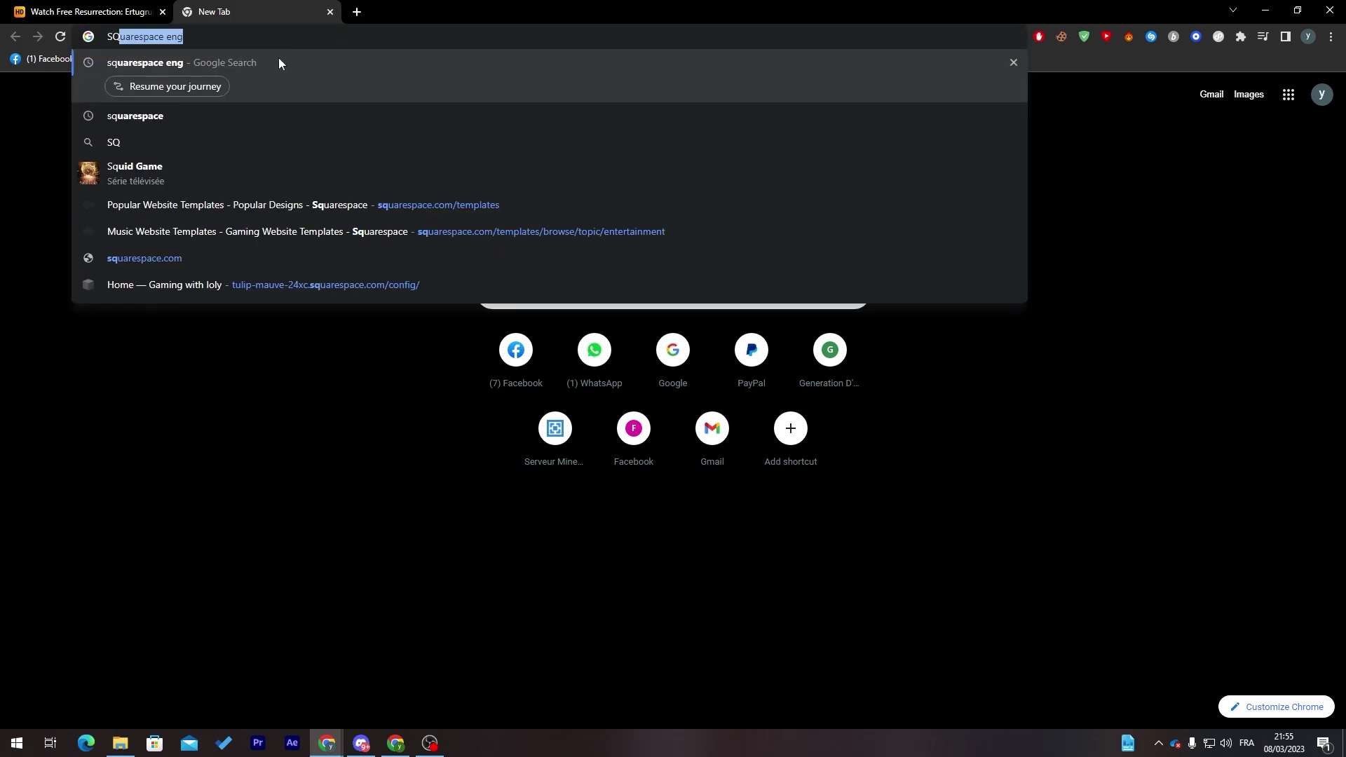
pyautogui.click(279, 59)
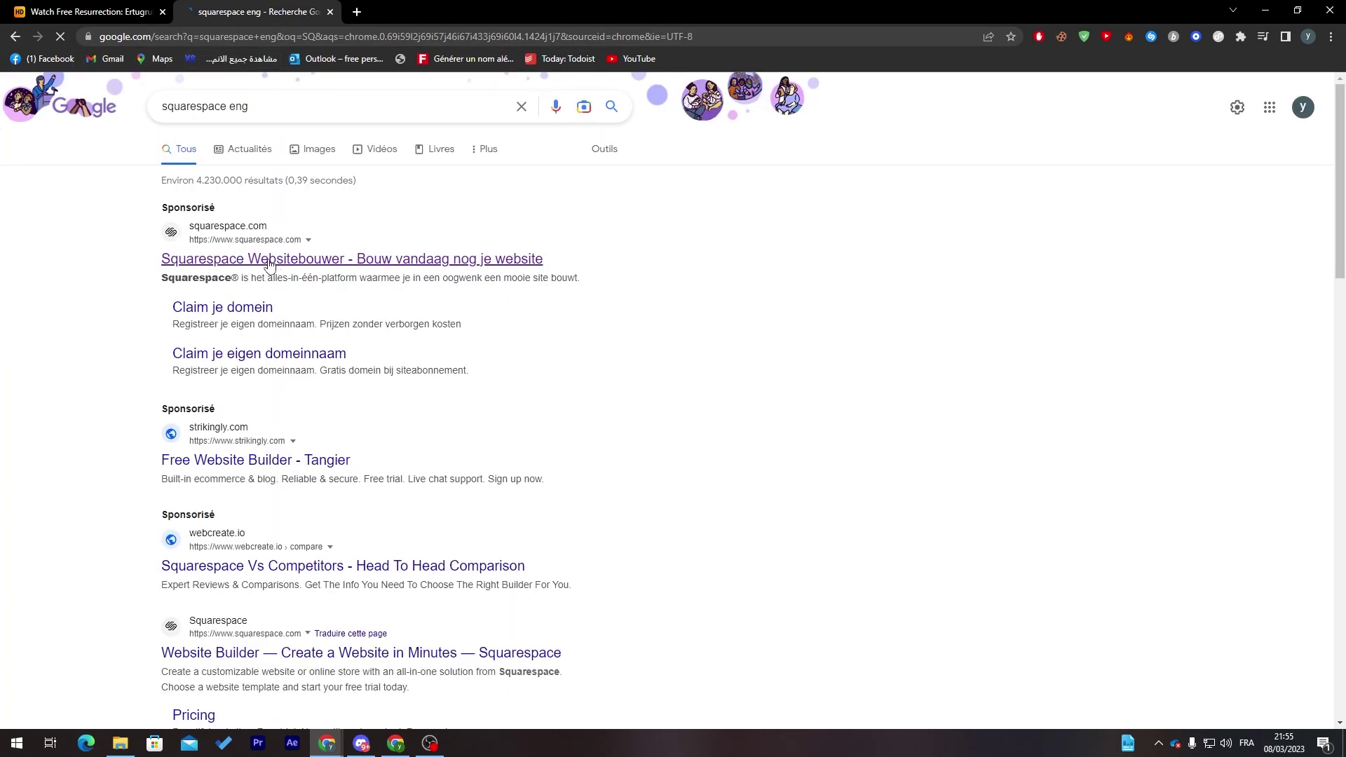
pyautogui.click(267, 265)
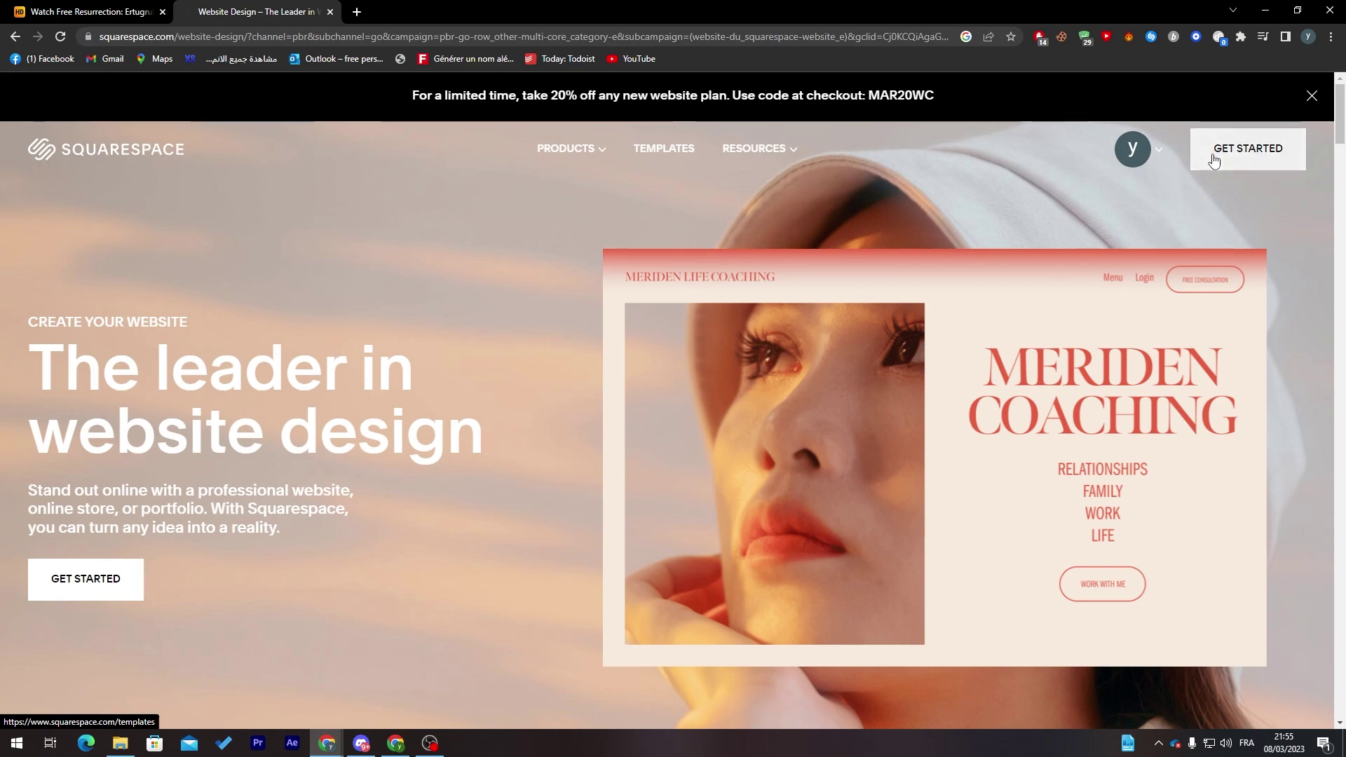
pyautogui.moveTo(1159, 153)
pyautogui.click(1121, 258)
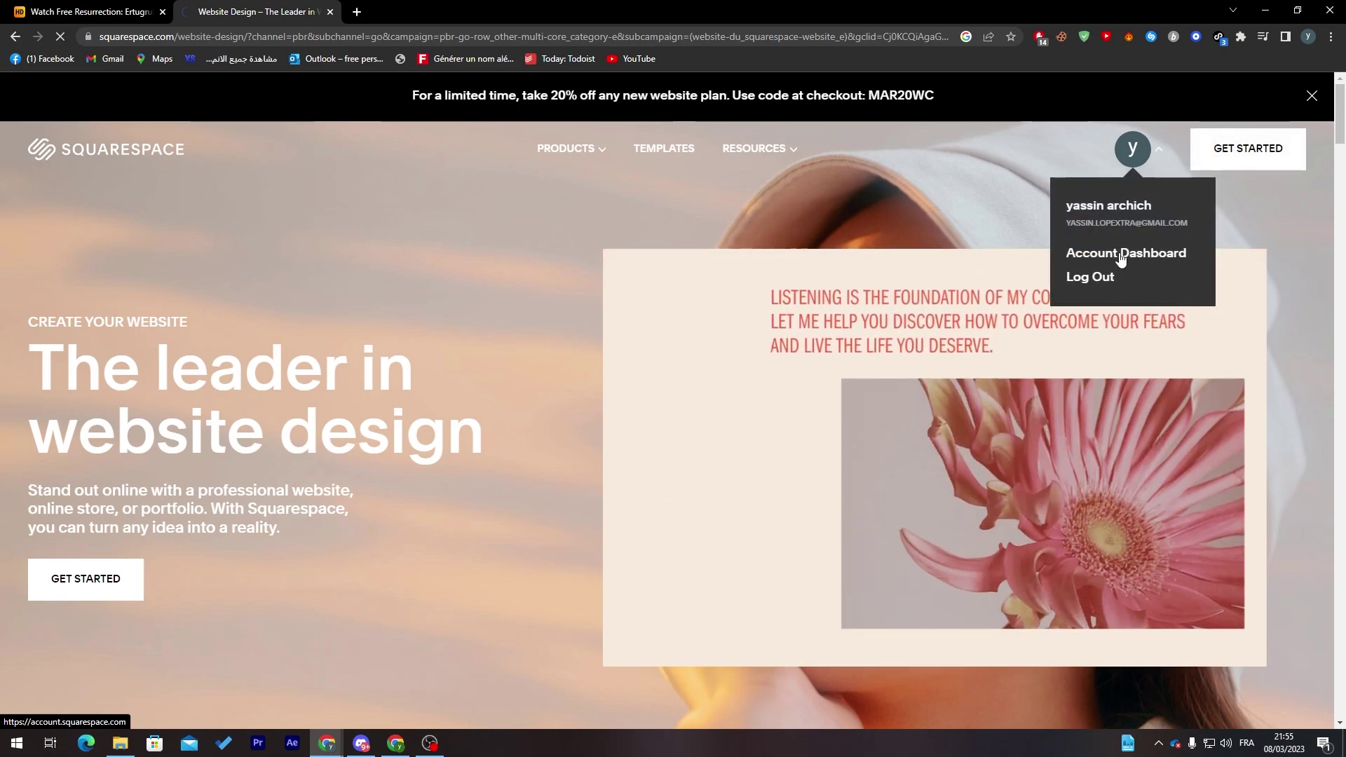
pyautogui.click(1227, 157)
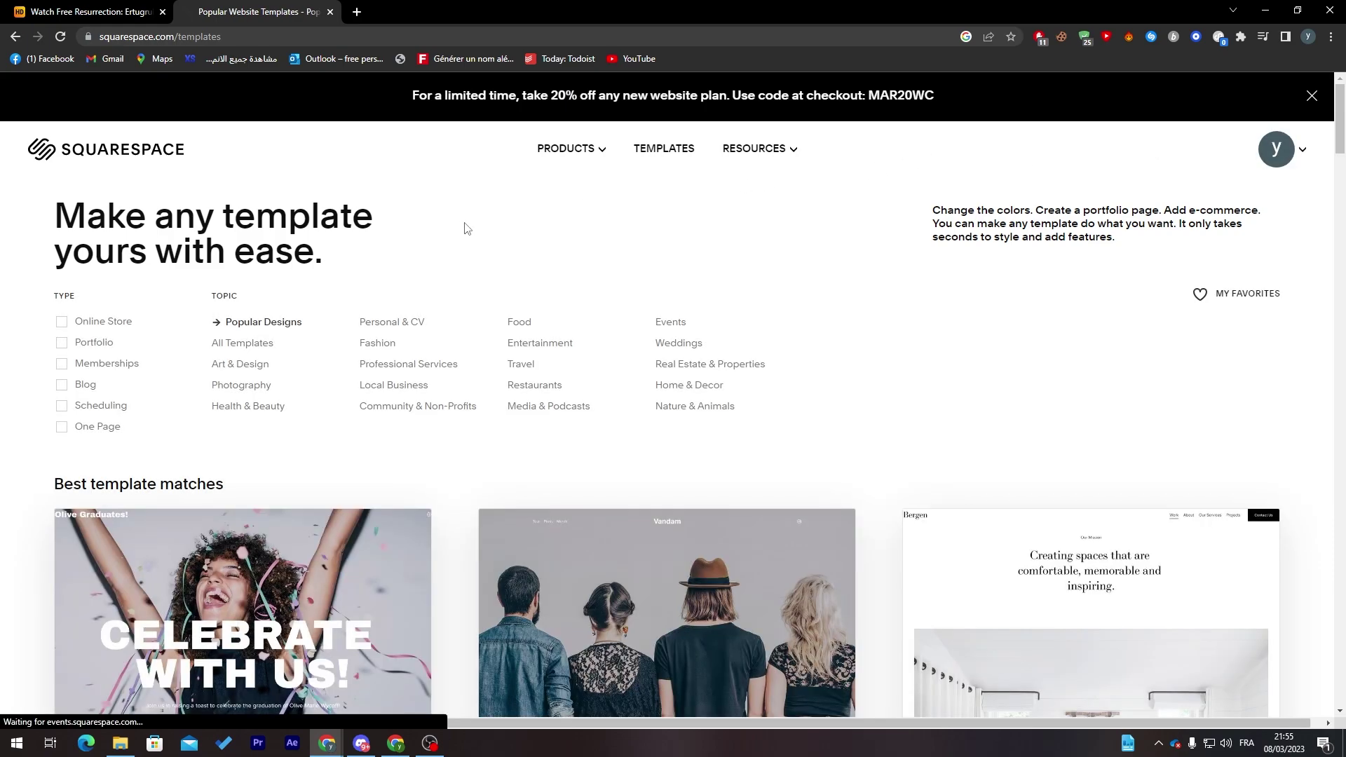
# Step: Filter the templates to the Blog type and the Personal & CV topic
pyautogui.tripleClick(272, 221)
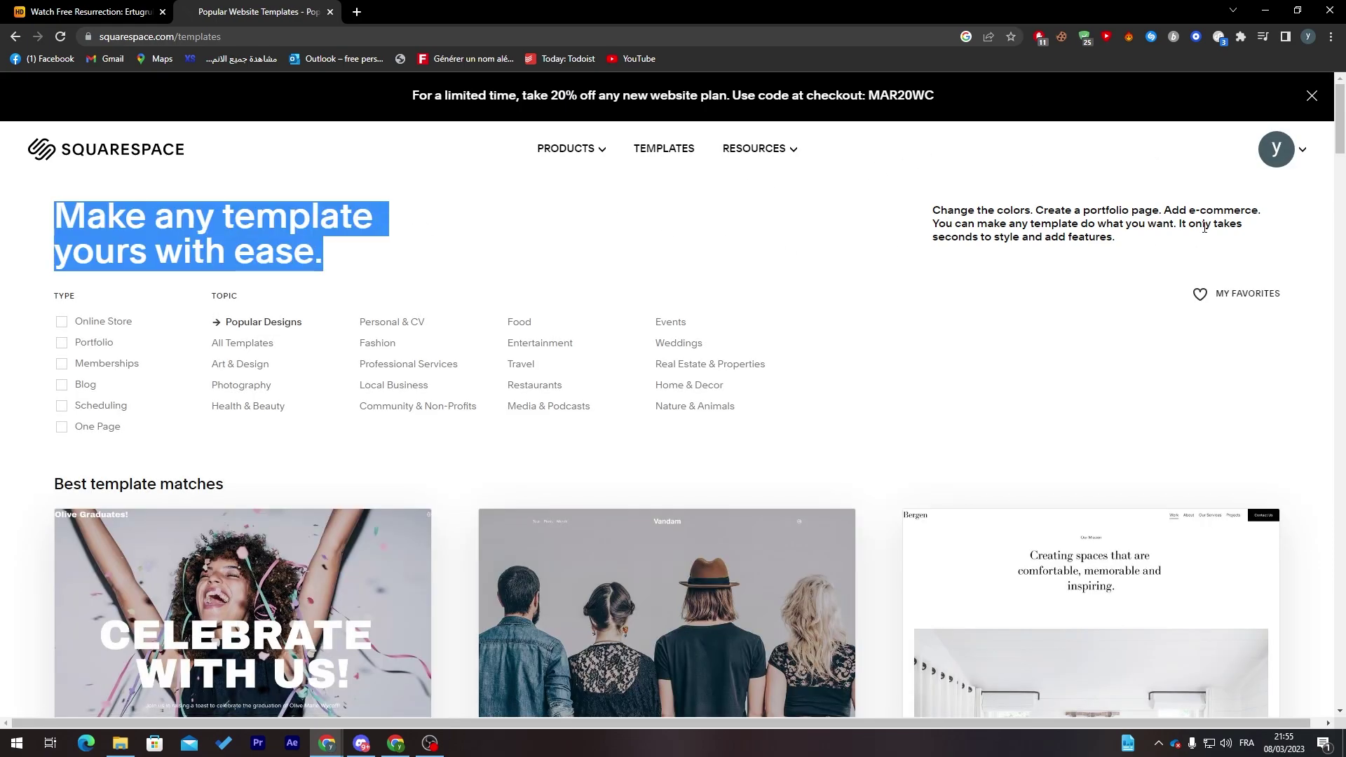
pyautogui.scroll(-8, 1344, 164)
pyautogui.scroll(10, 1192, 140)
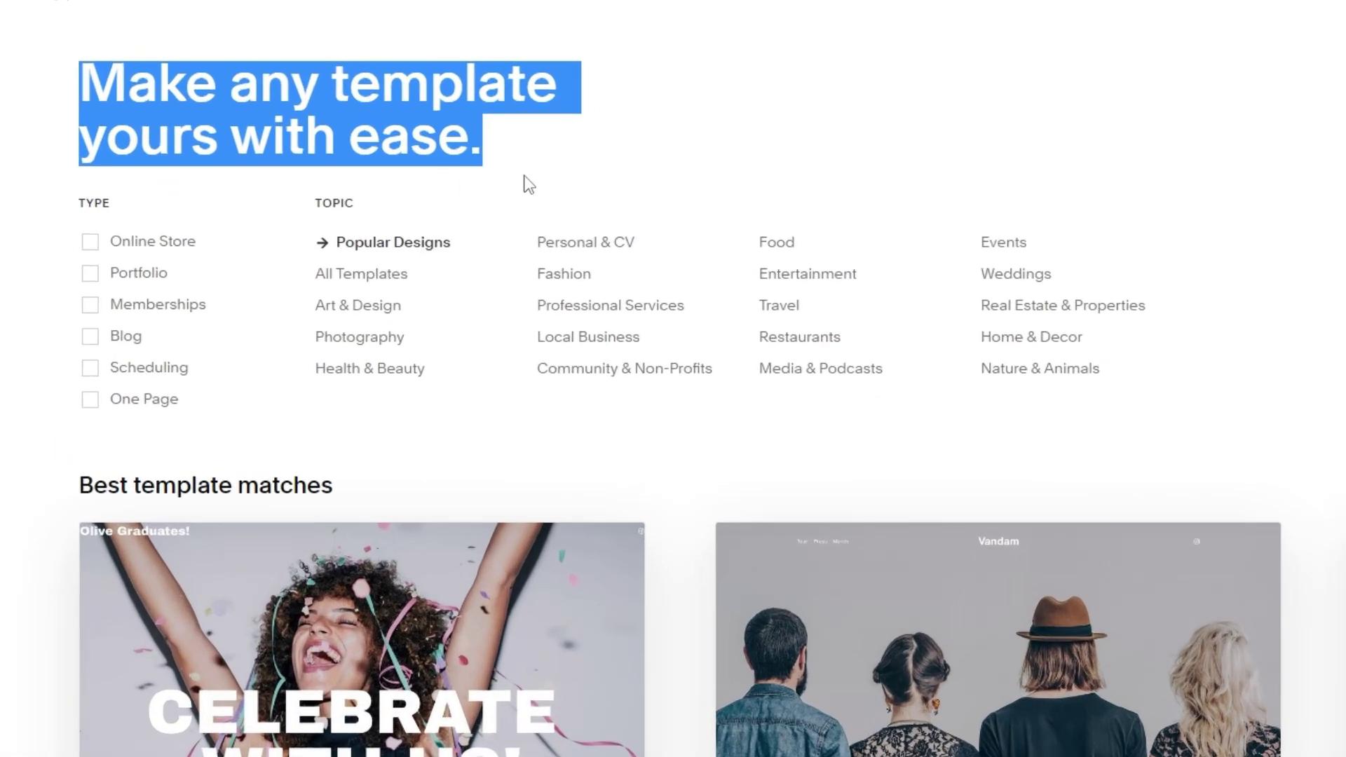
pyautogui.click(514, 246)
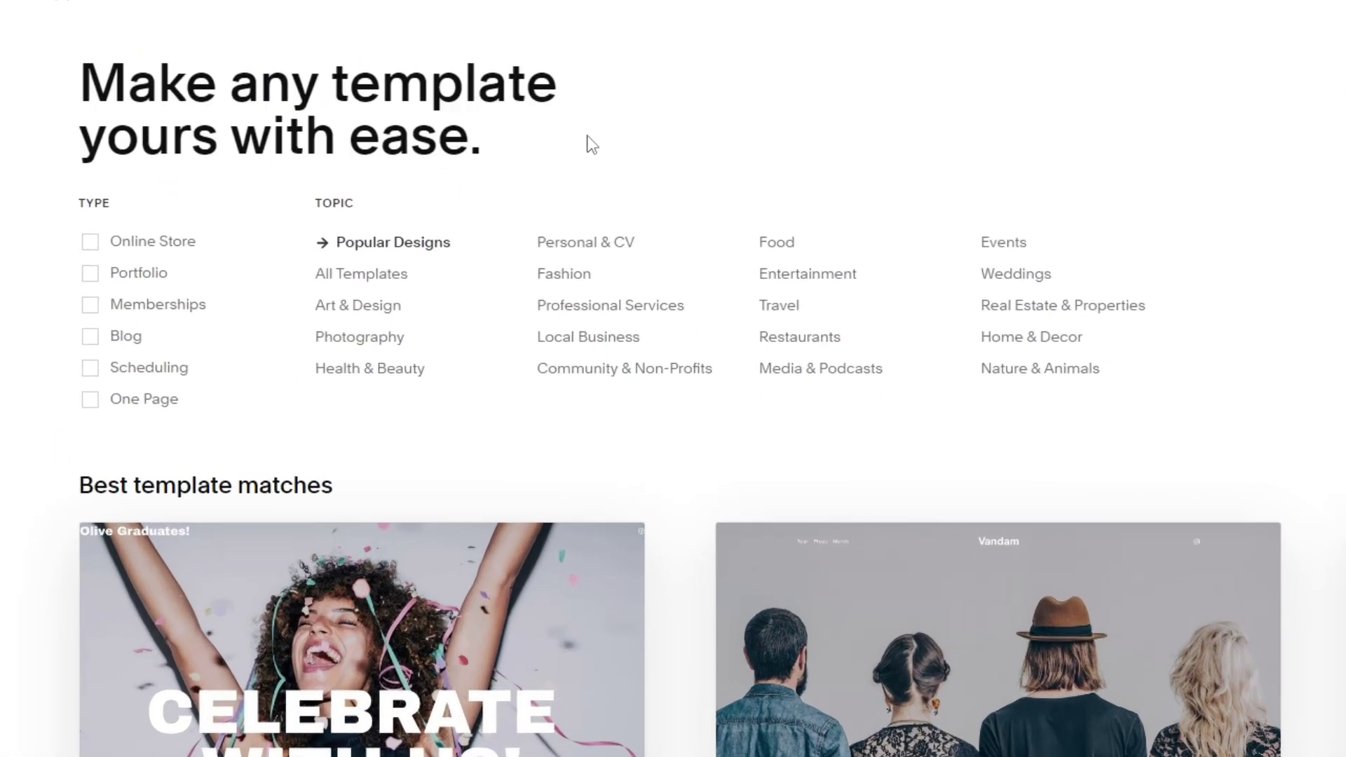
pyautogui.click(90, 337)
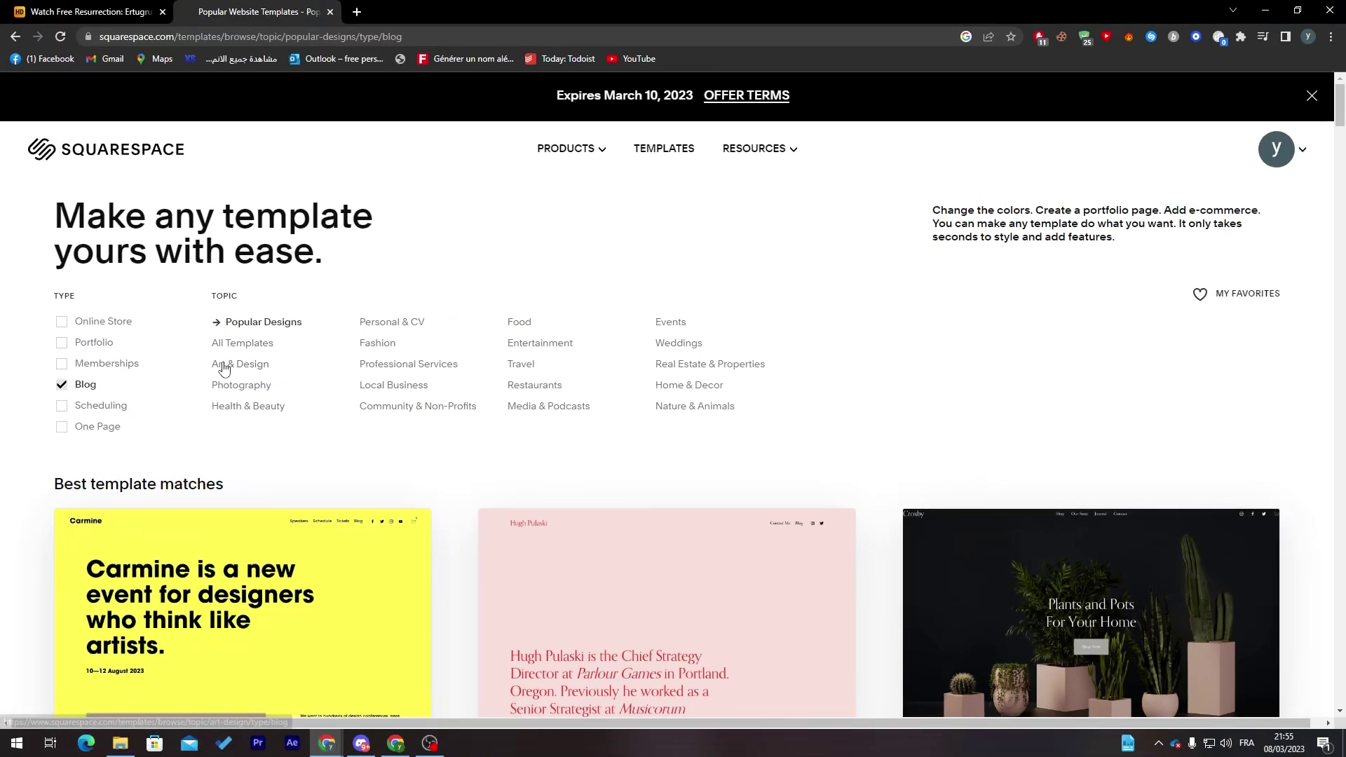
pyautogui.click(597, 243)
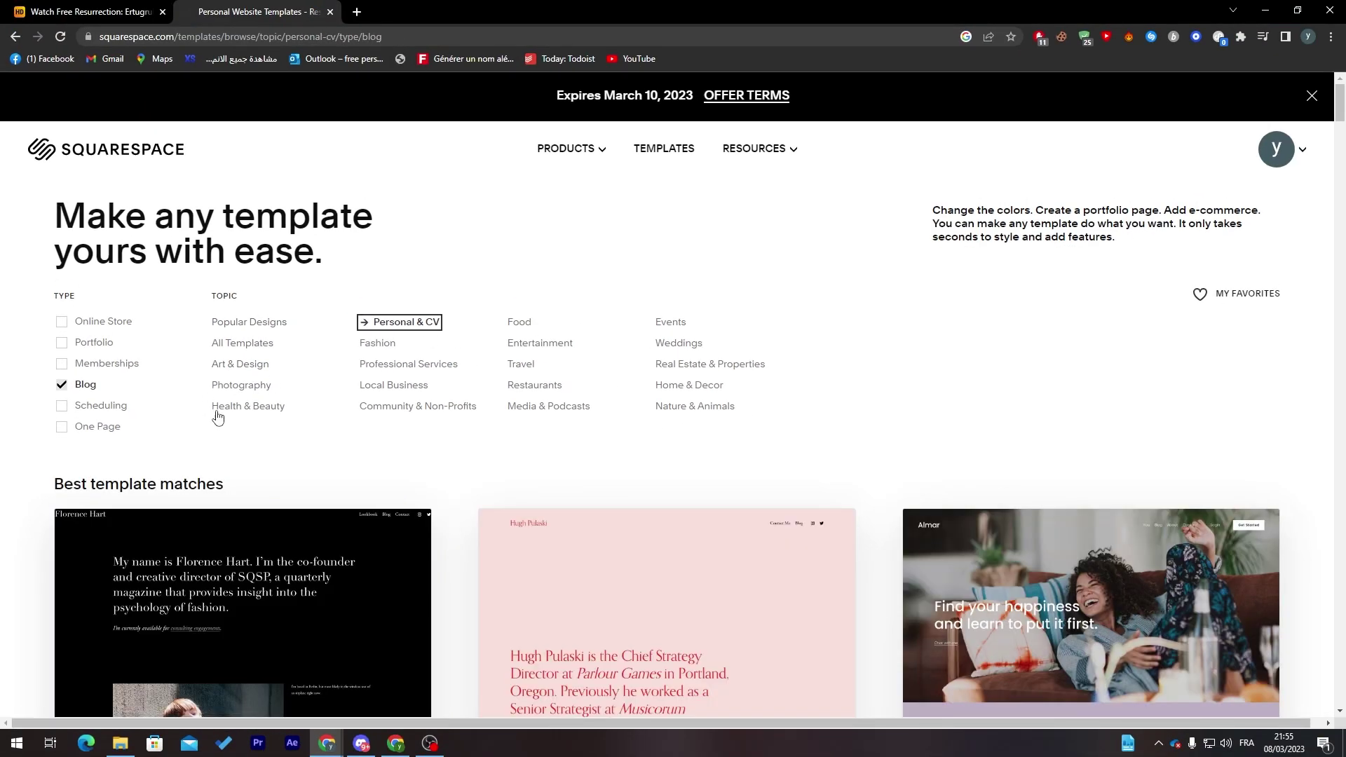
# Step: Start a new site from the Fillmore template
pyautogui.moveTo(1340, 115); pyautogui.dragTo(1334, 273)
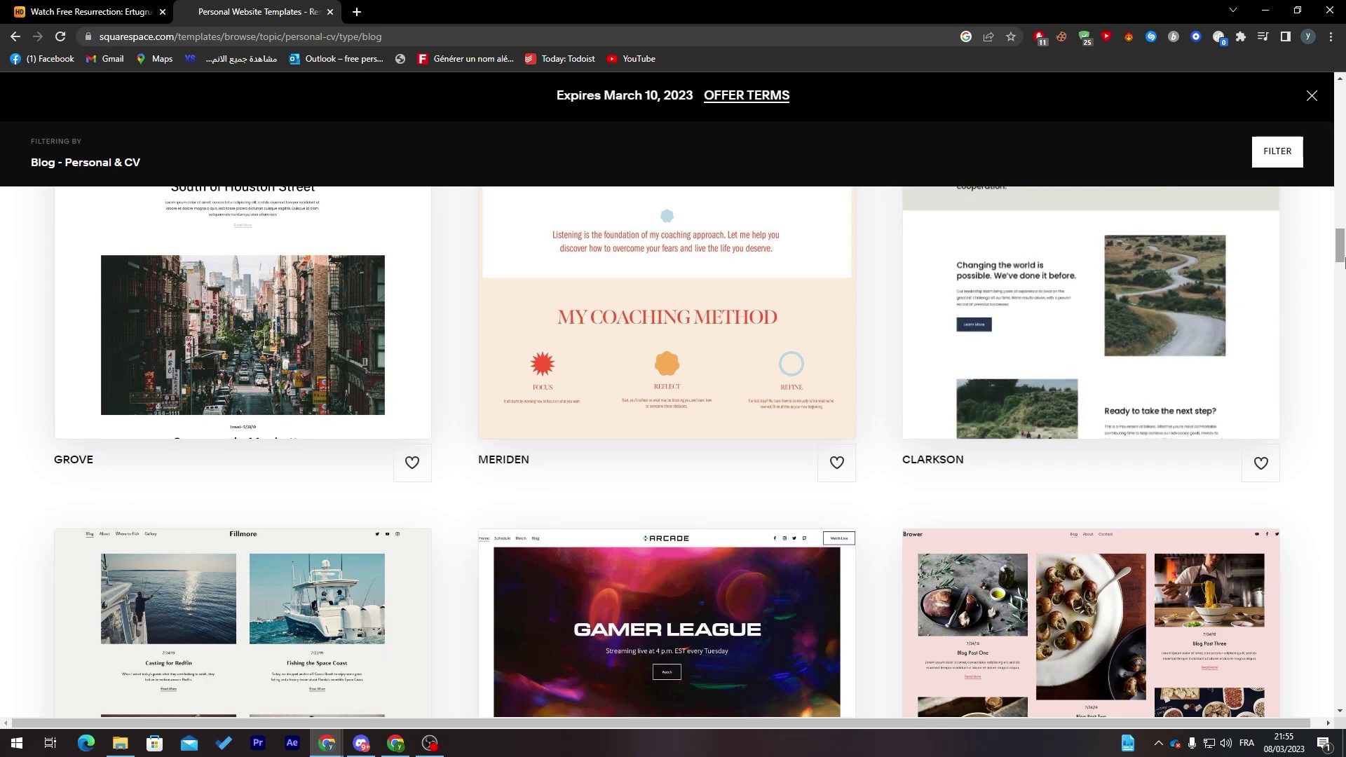
pyautogui.scroll(-4, 1087, 350)
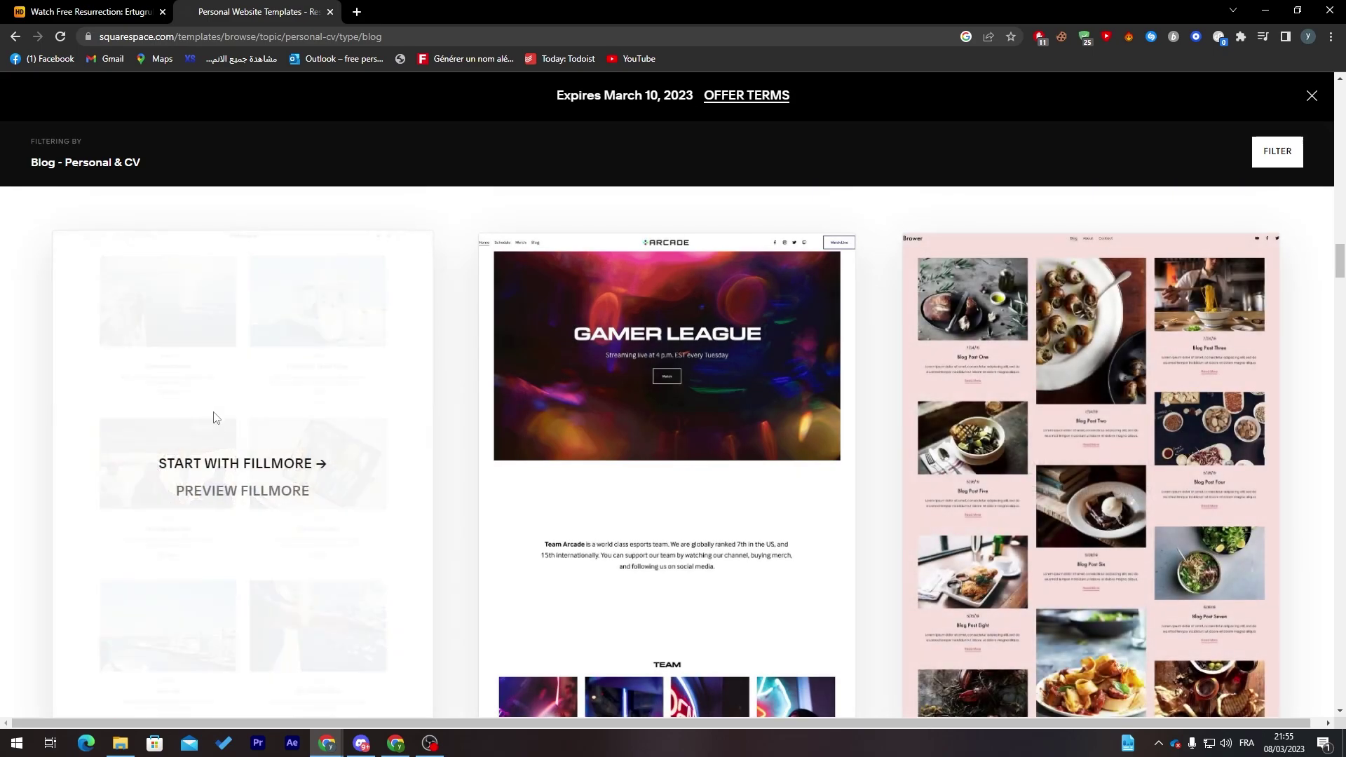
pyautogui.click(261, 466)
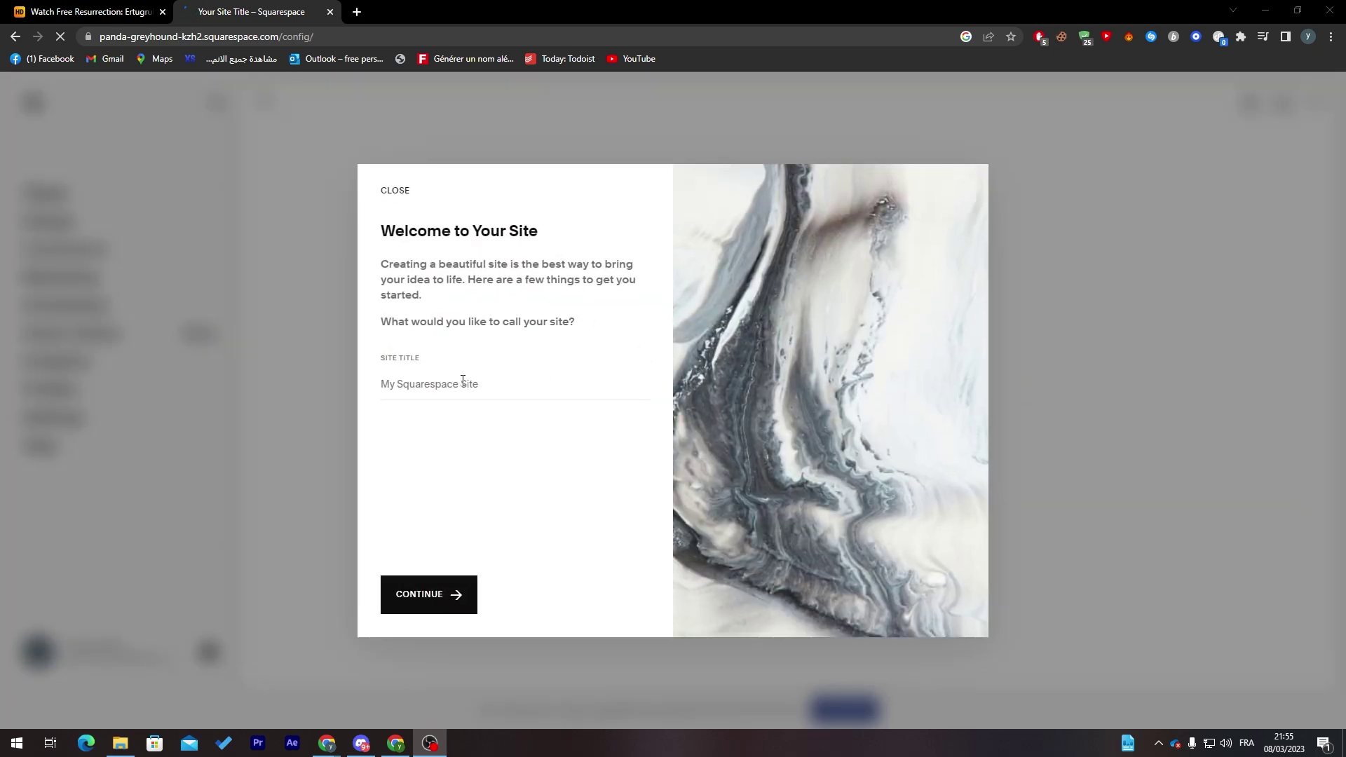
# Step: Name the site 'Daily Routine' and go through the welcome tour to reach the editor
pyautogui.click(462, 381)
pyautogui.write('daily web')
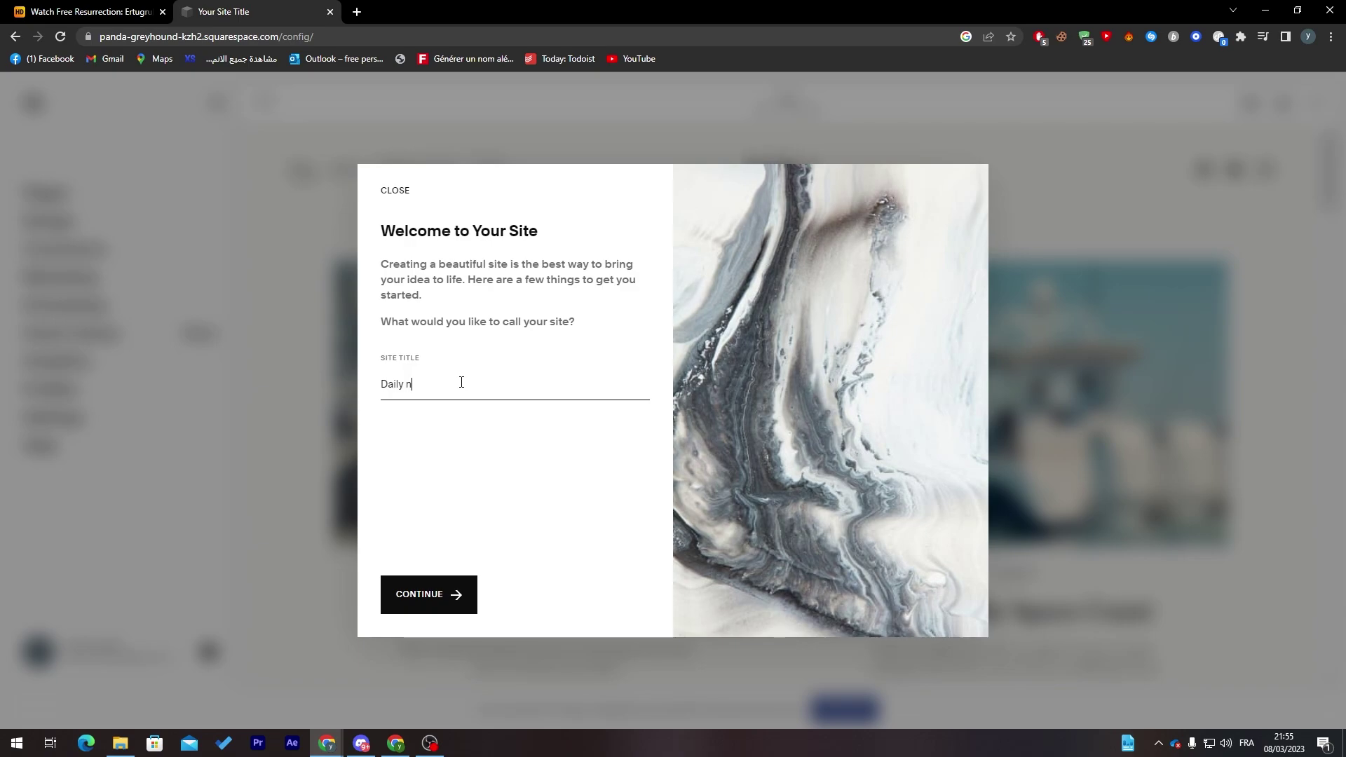
pyautogui.write('outine')
pyautogui.click(451, 593)
pyautogui.click(609, 595)
pyautogui.click(609, 594)
pyautogui.click(610, 592)
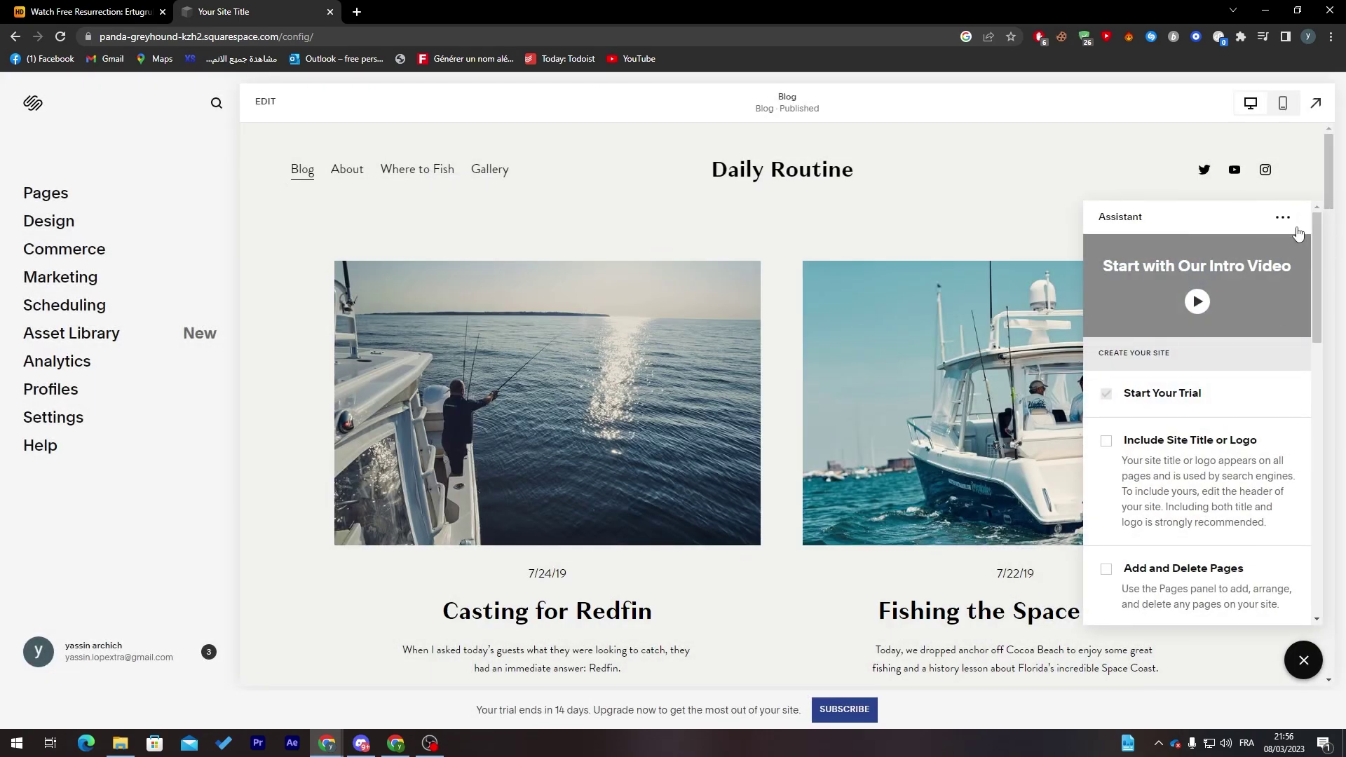
# Step: Set the Assistant to Don't Show Again and add a blank 'Home' page to Main Navigation
pyautogui.click(1284, 218)
pyautogui.click(1209, 324)
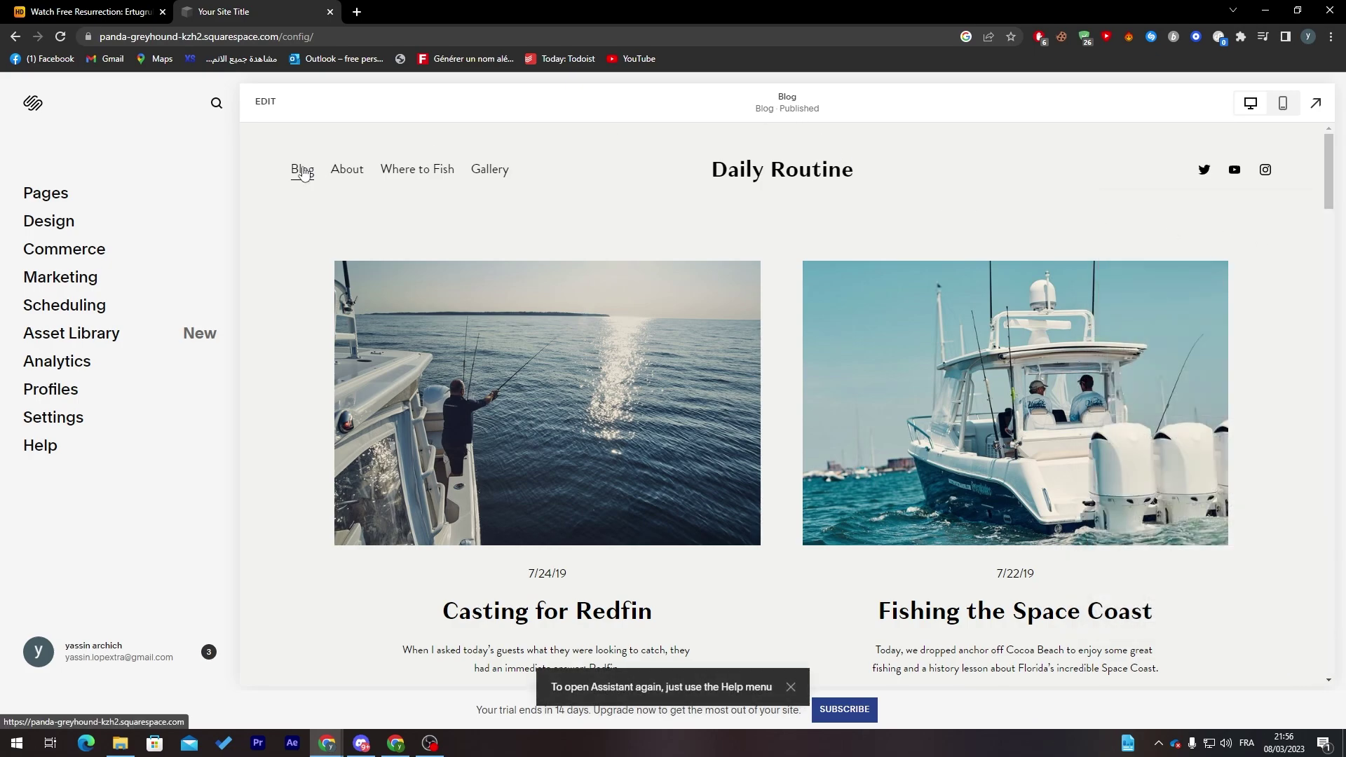
pyautogui.click(132, 191)
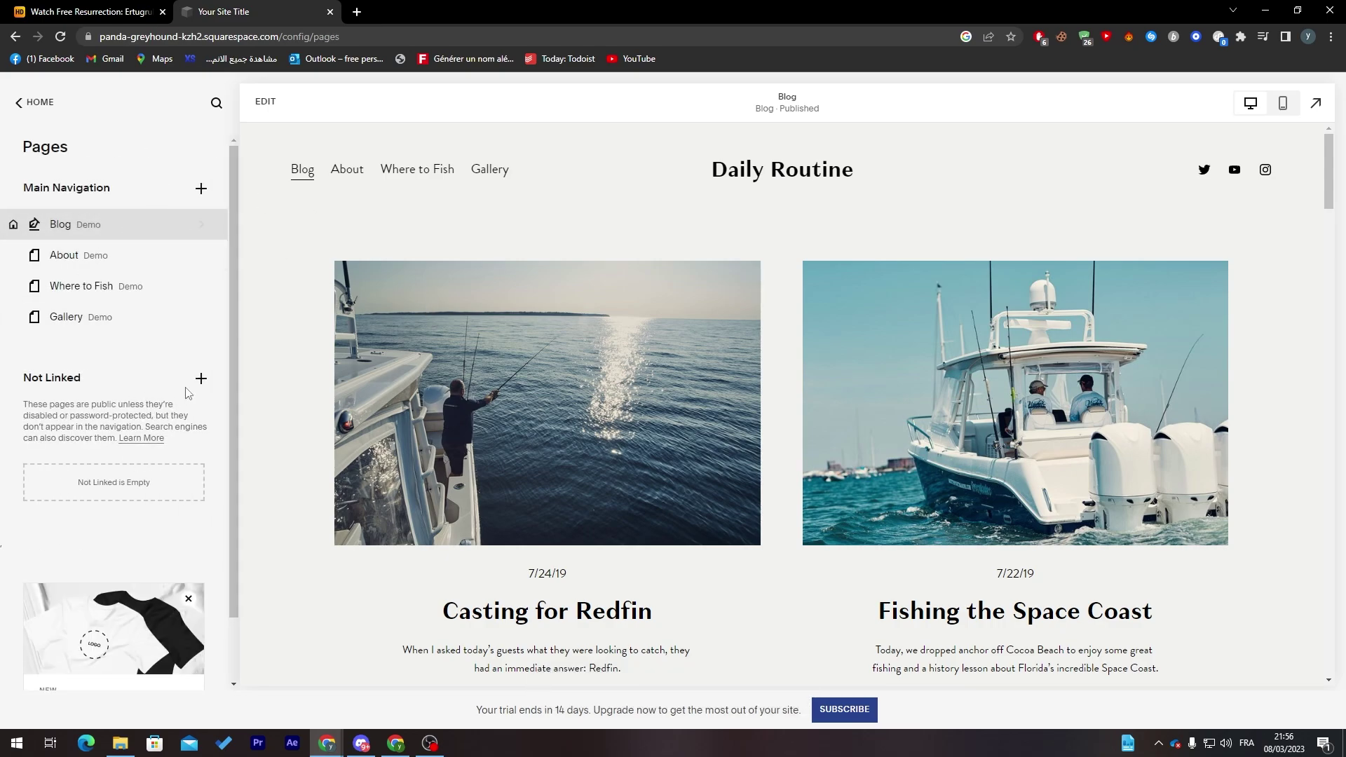
pyautogui.click(200, 188)
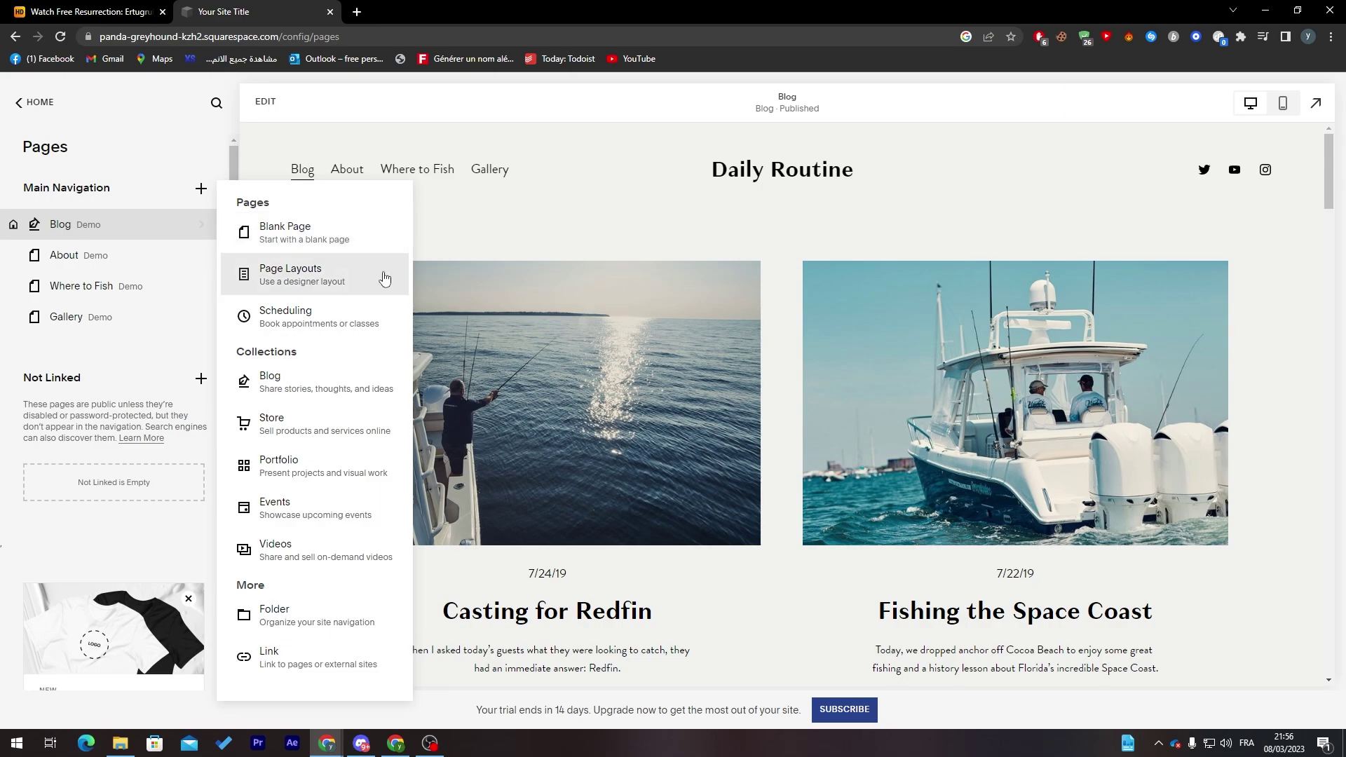
pyautogui.click(101, 542)
pyautogui.moveTo(233, 292); pyautogui.dragTo(230, 246)
pyautogui.click(198, 188)
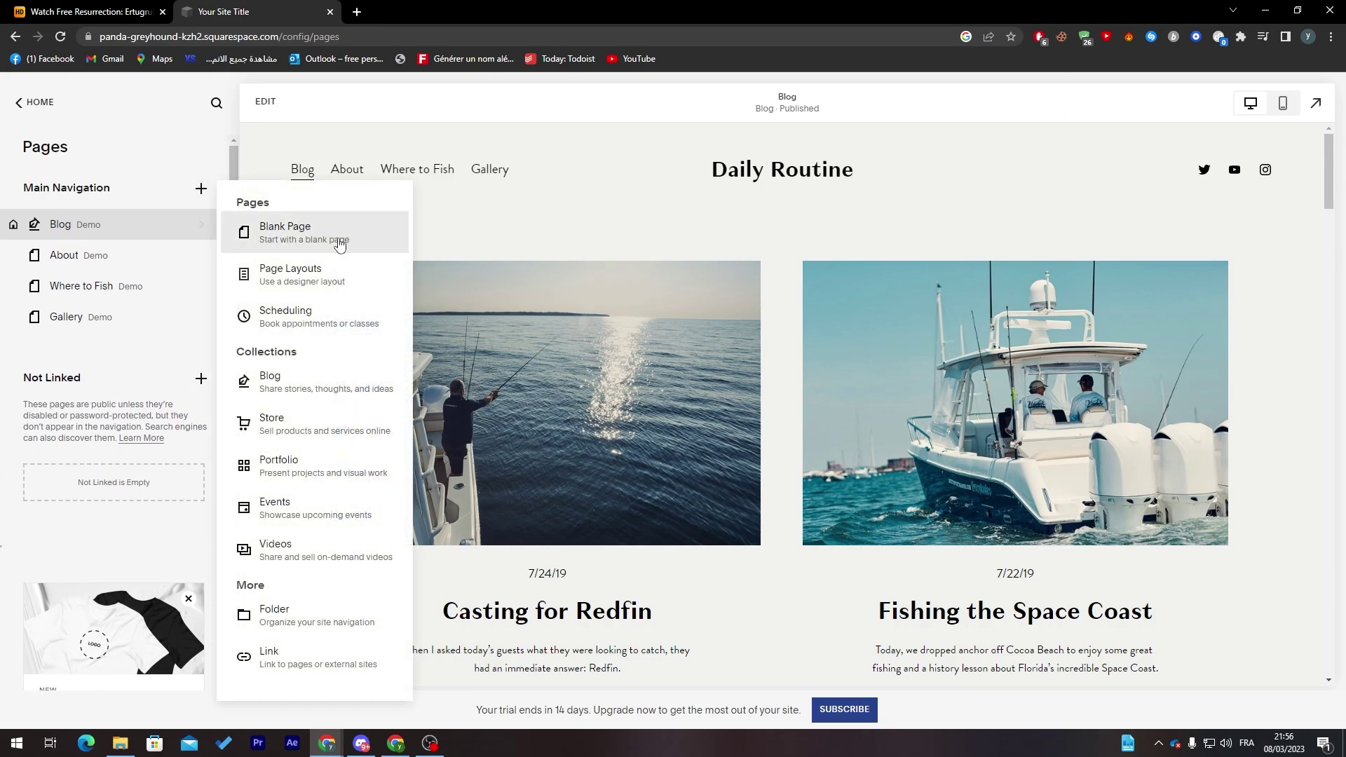
pyautogui.click(298, 236)
pyautogui.write('H')
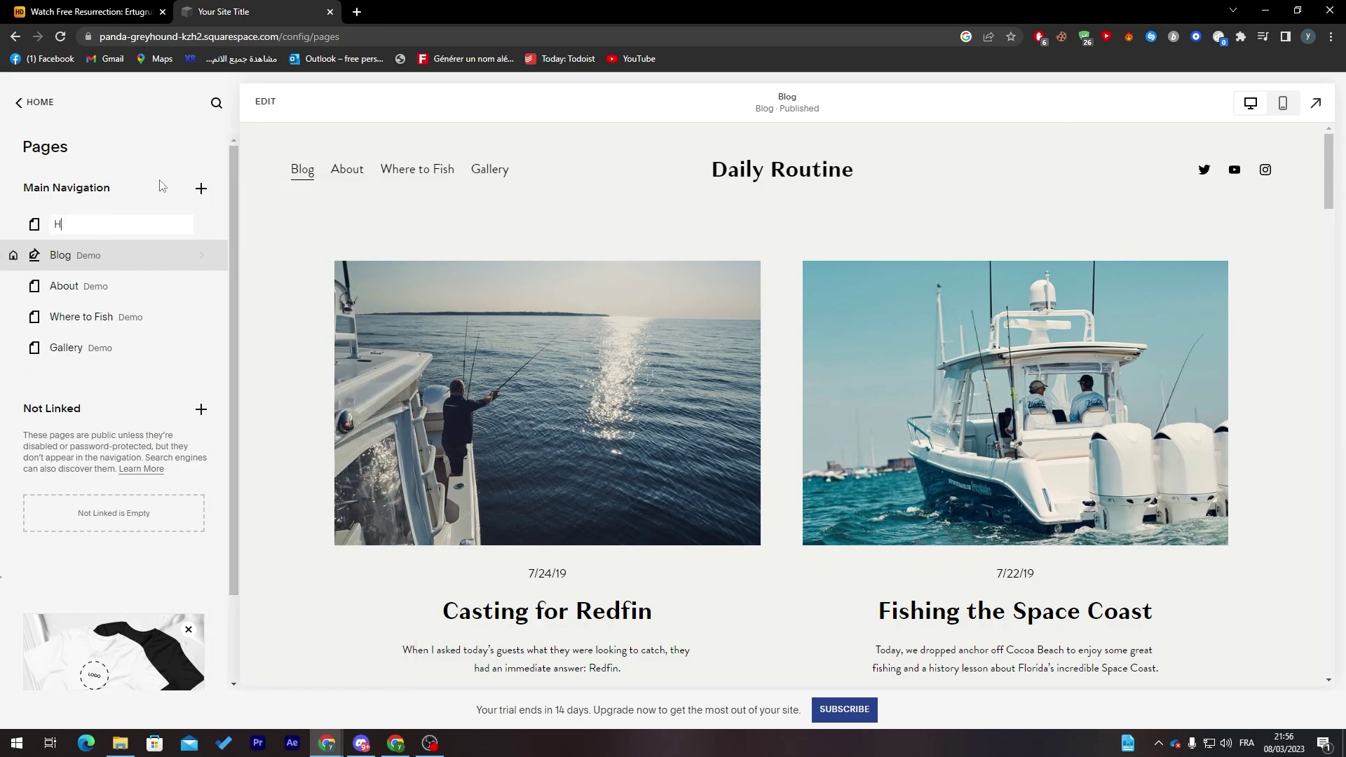
pyautogui.write('ome')
pyautogui.press('Return')
pyautogui.click(114, 227)
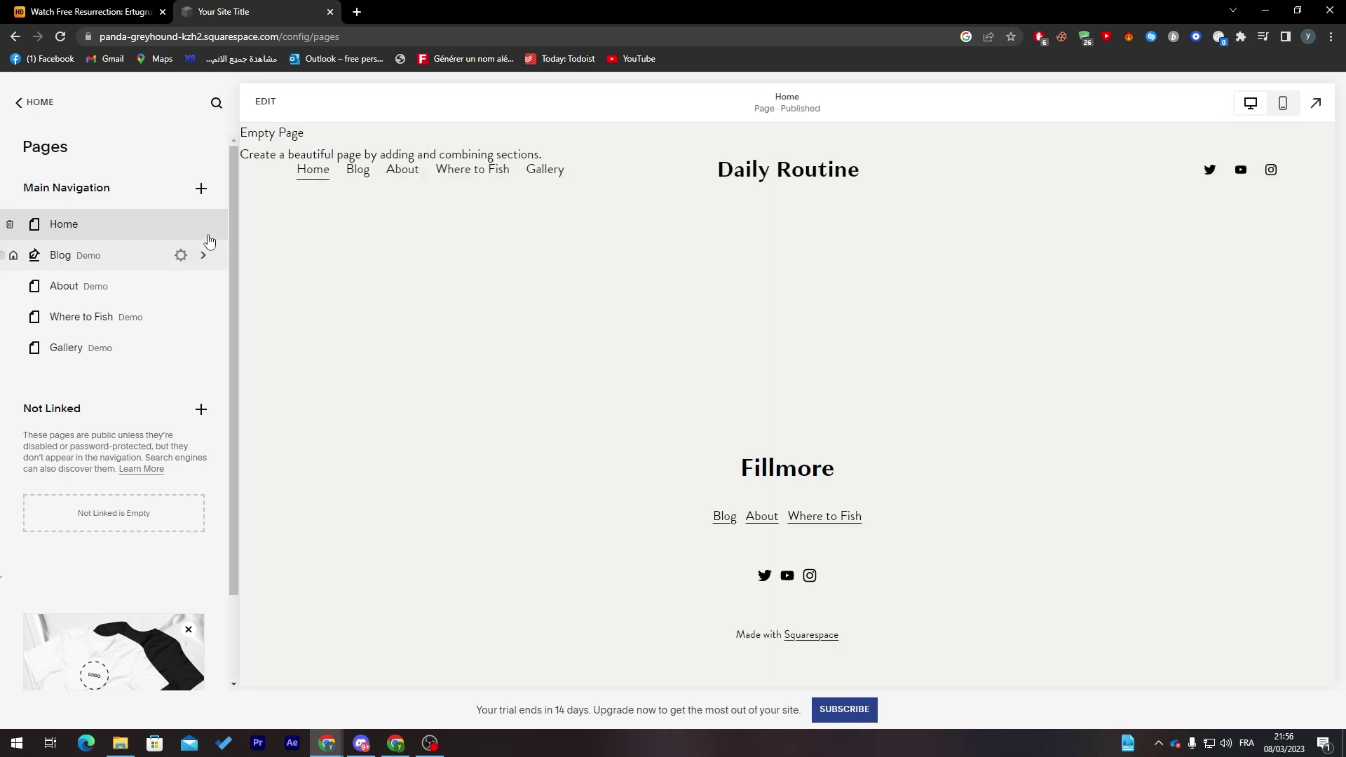
# Step: Set Home as the homepage in its Page Settings, then briefly check the Gallery page settings
pyautogui.click(197, 226)
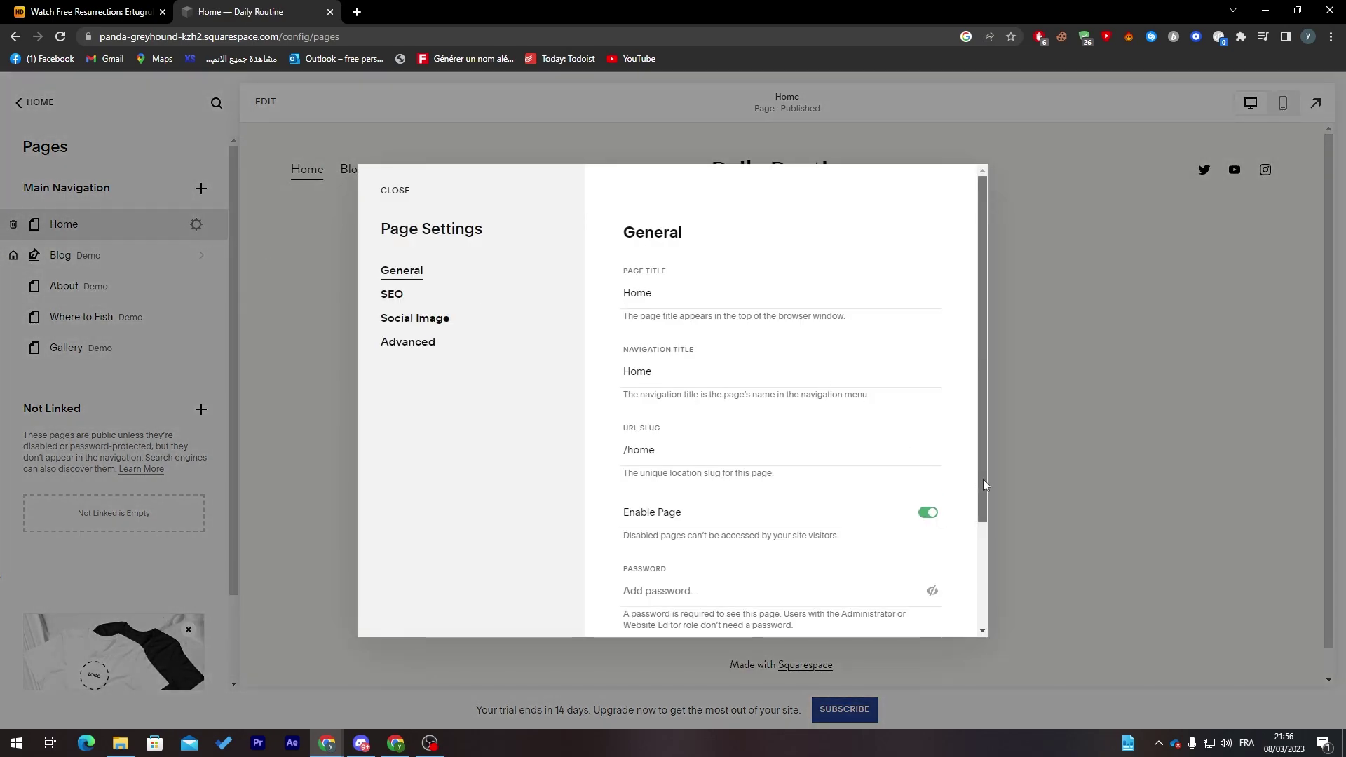
pyautogui.scroll(-1, 985, 478)
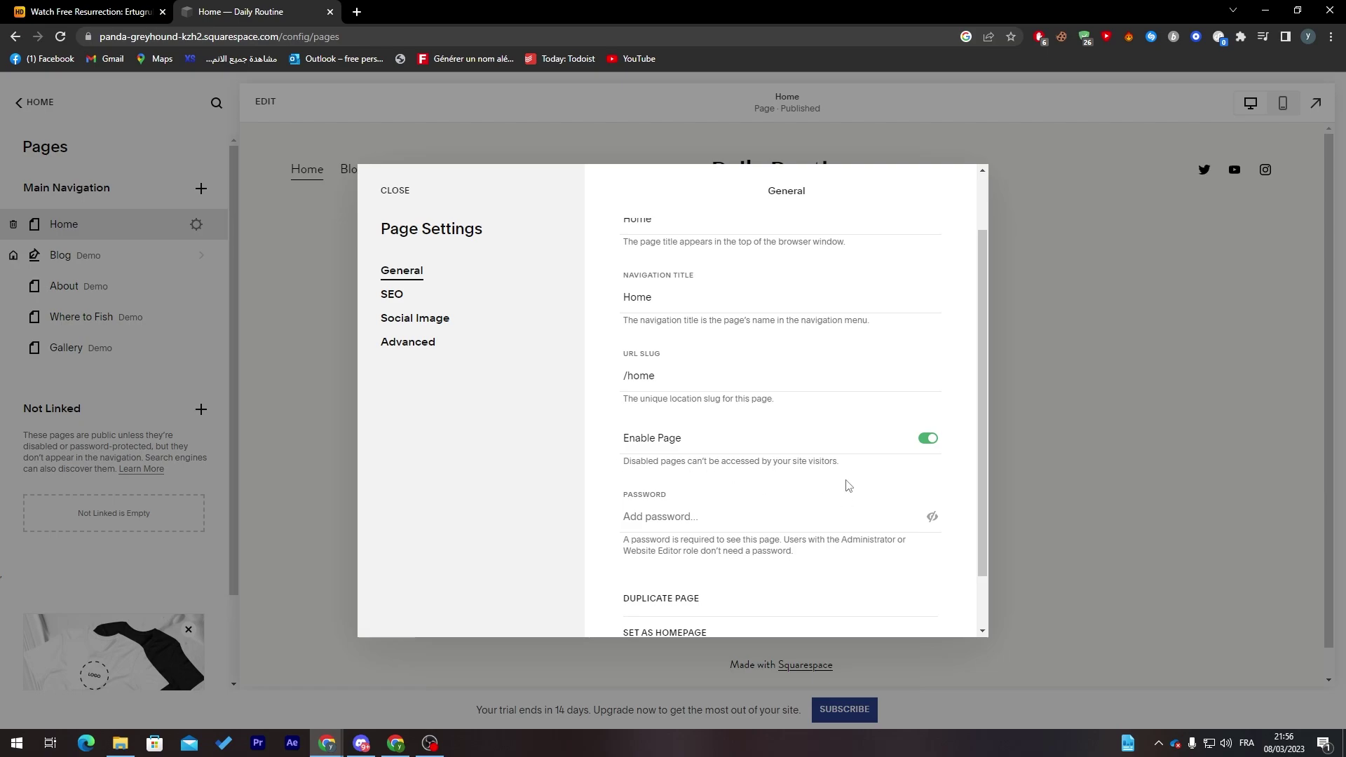
pyautogui.scroll(-1, 983, 453)
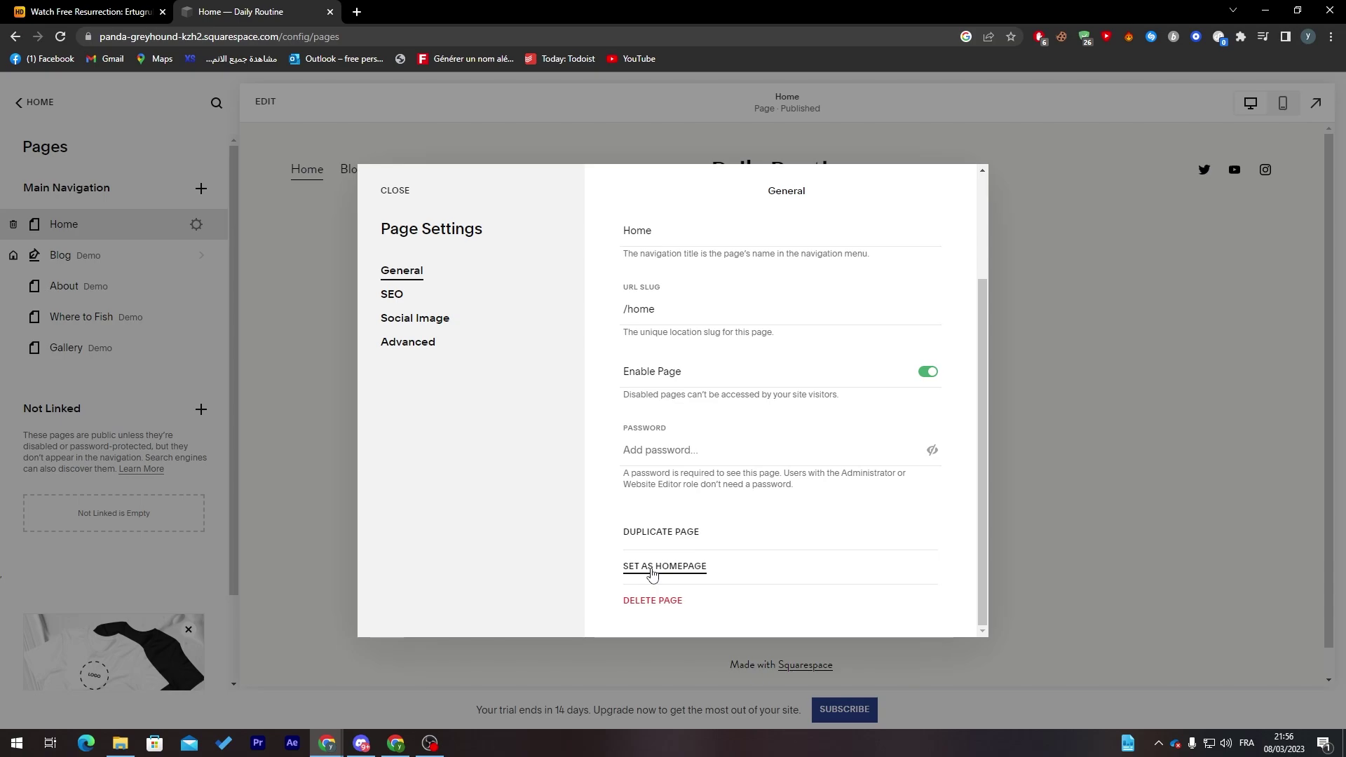
pyautogui.click(652, 570)
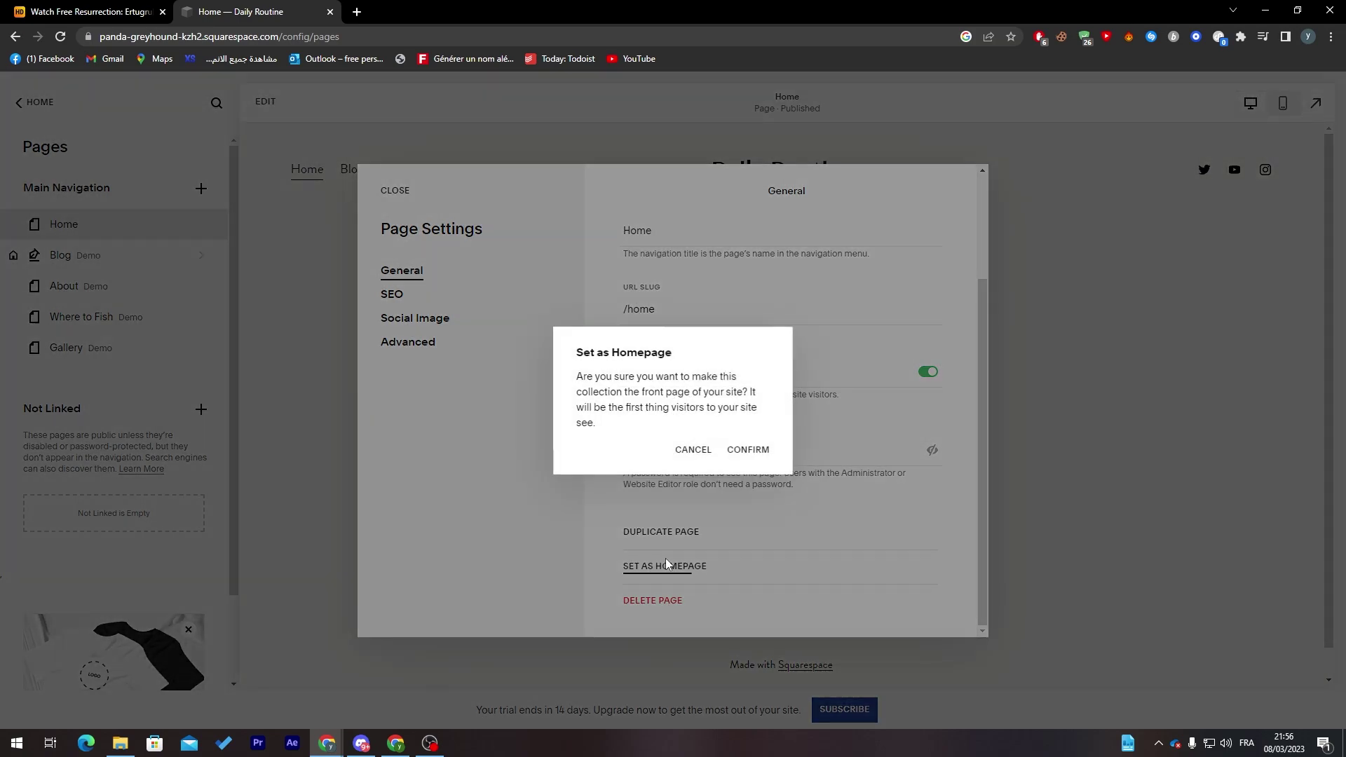
pyautogui.click(748, 451)
pyautogui.click(1067, 247)
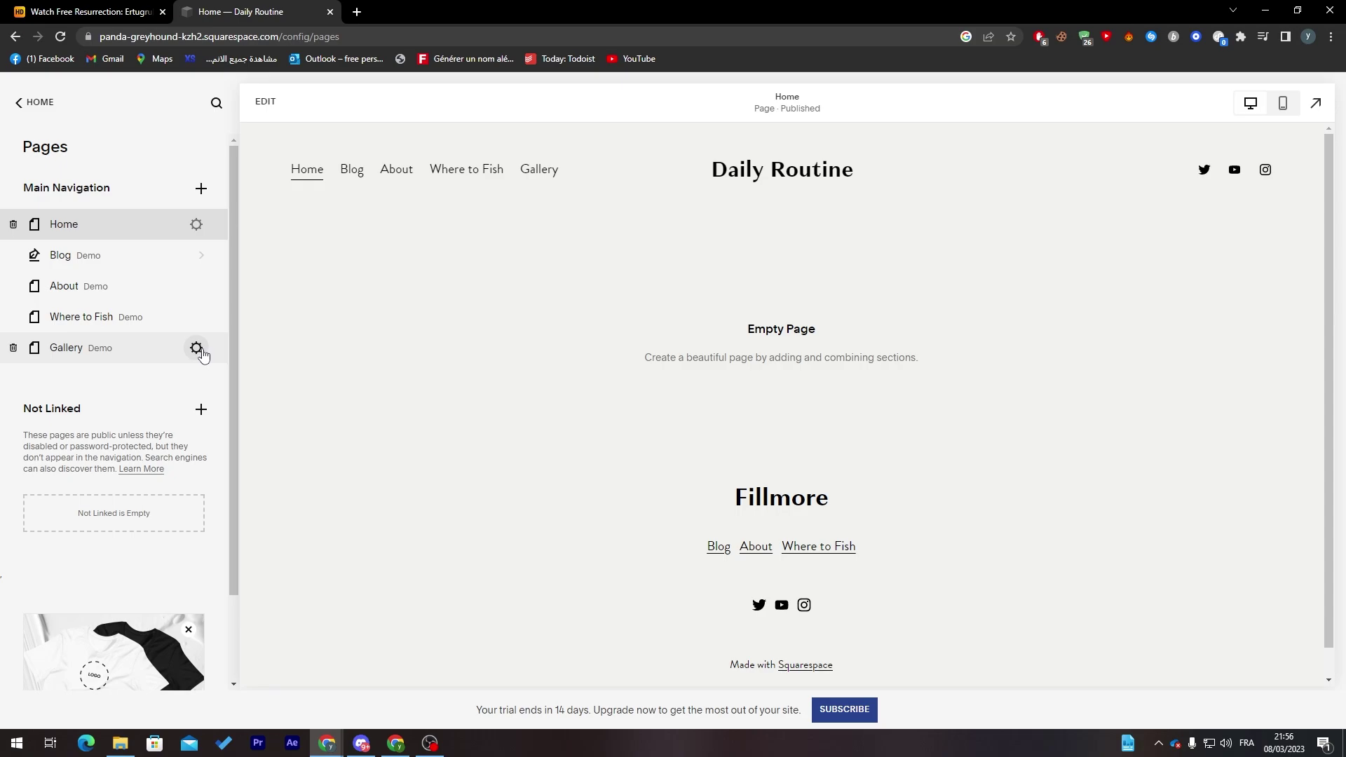
pyautogui.click(197, 349)
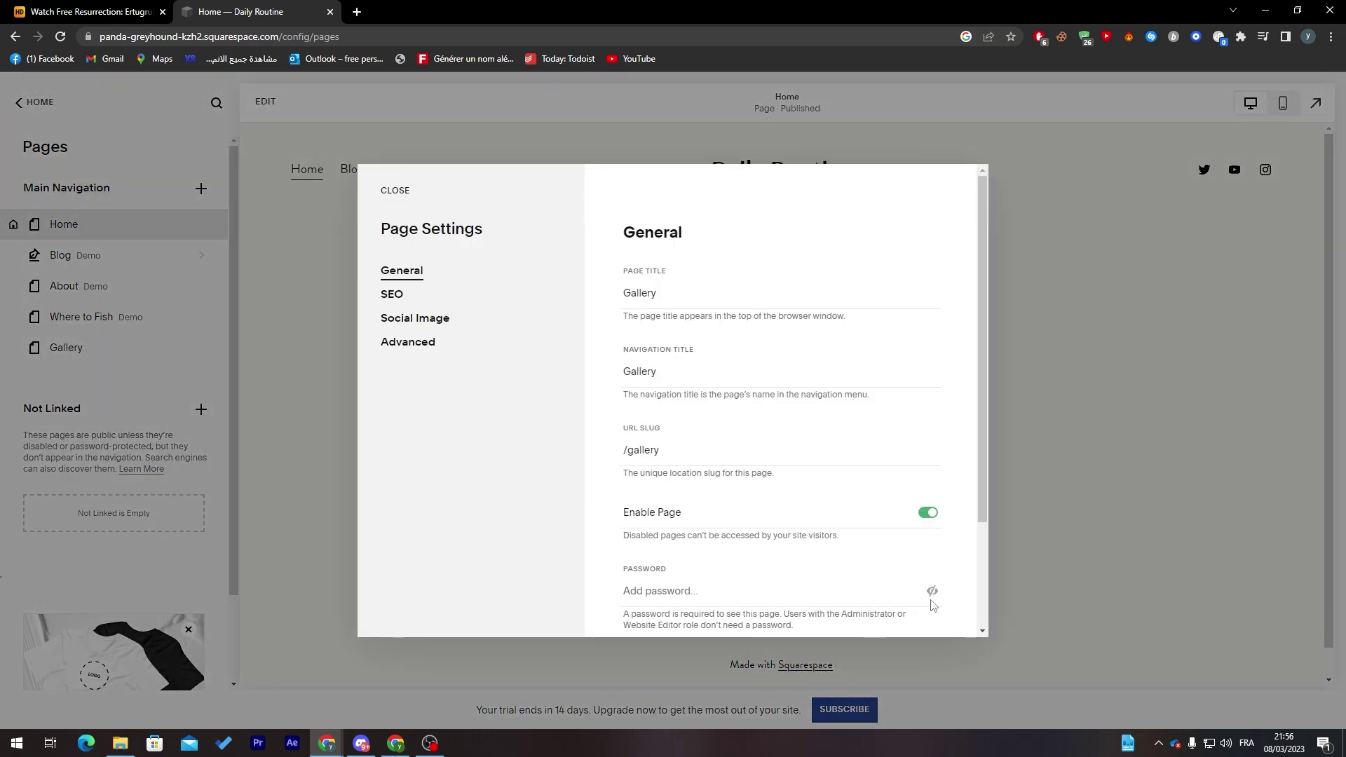
pyautogui.click(1033, 305)
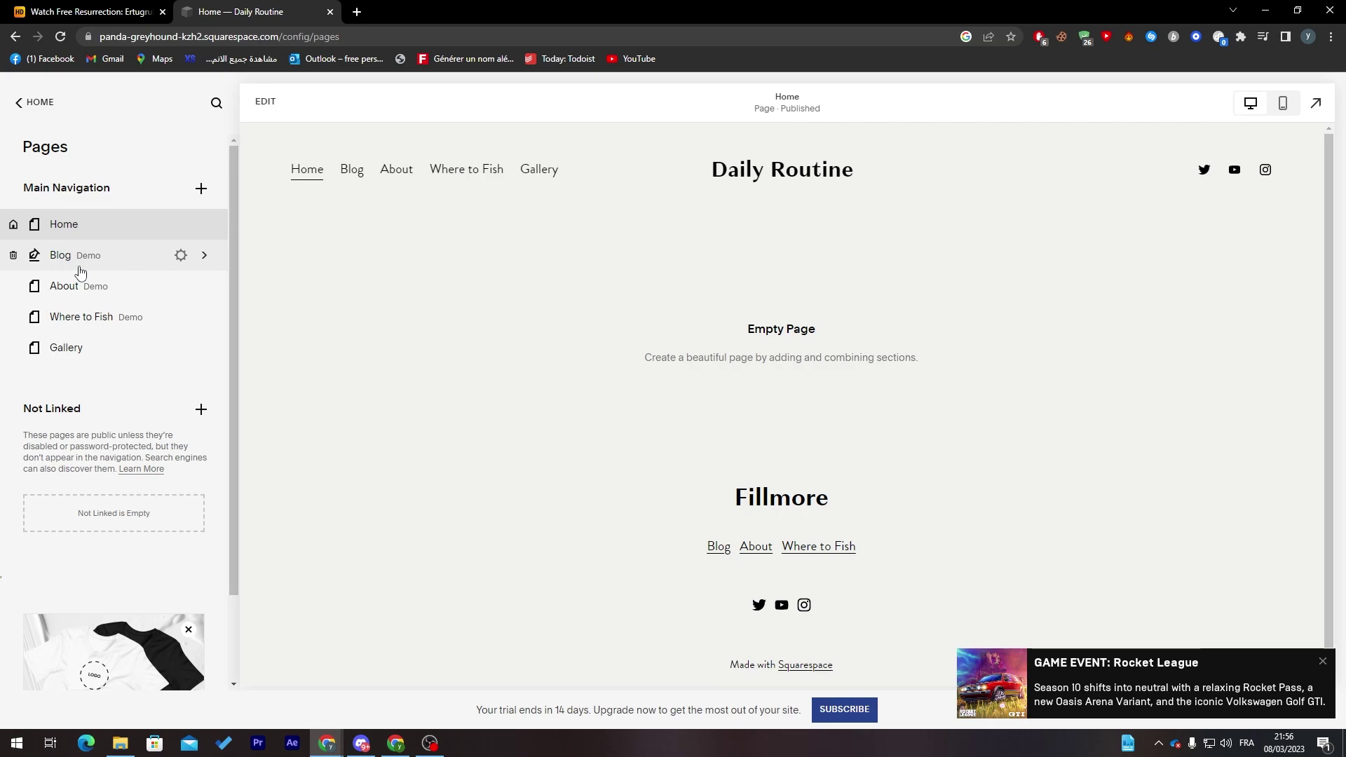
# Step: Enter edit mode and browse the Intro, Contact, About and People section designs
pyautogui.click(266, 104)
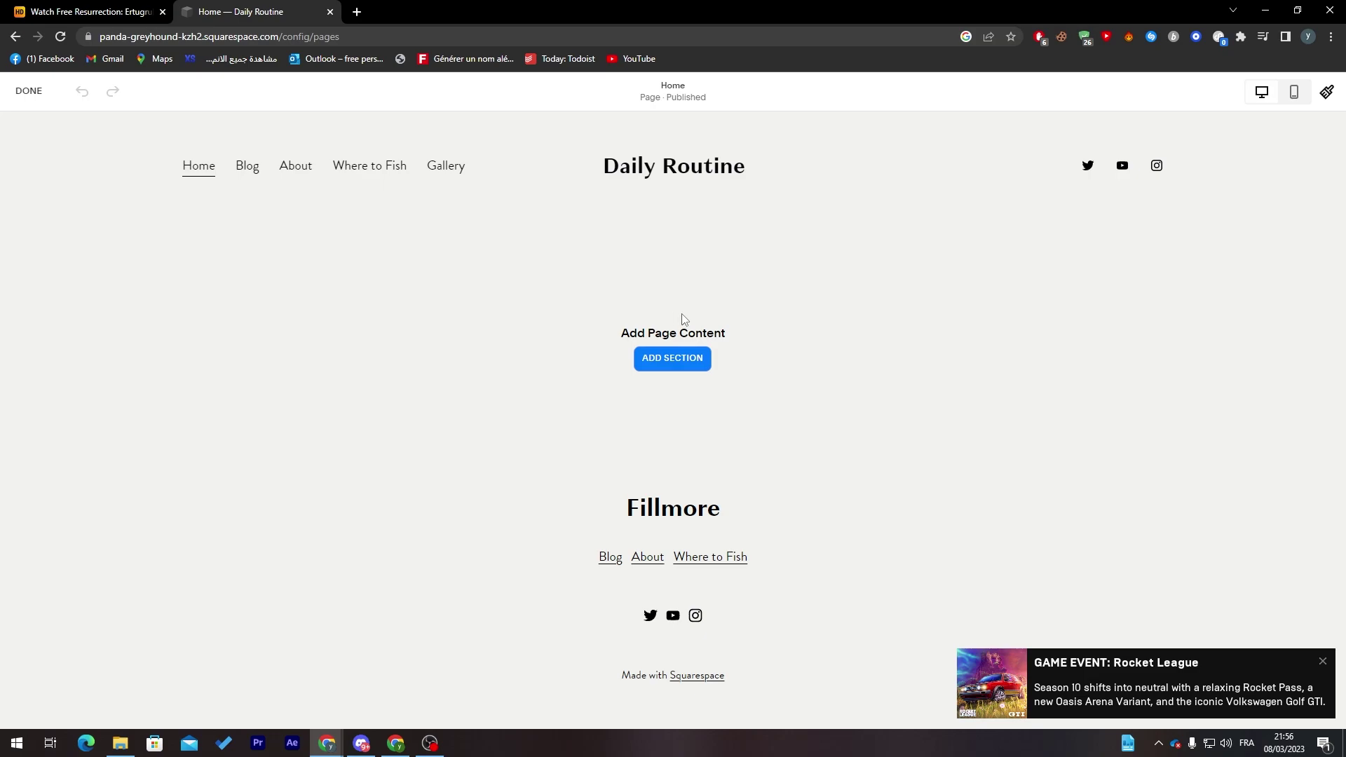
pyautogui.click(669, 350)
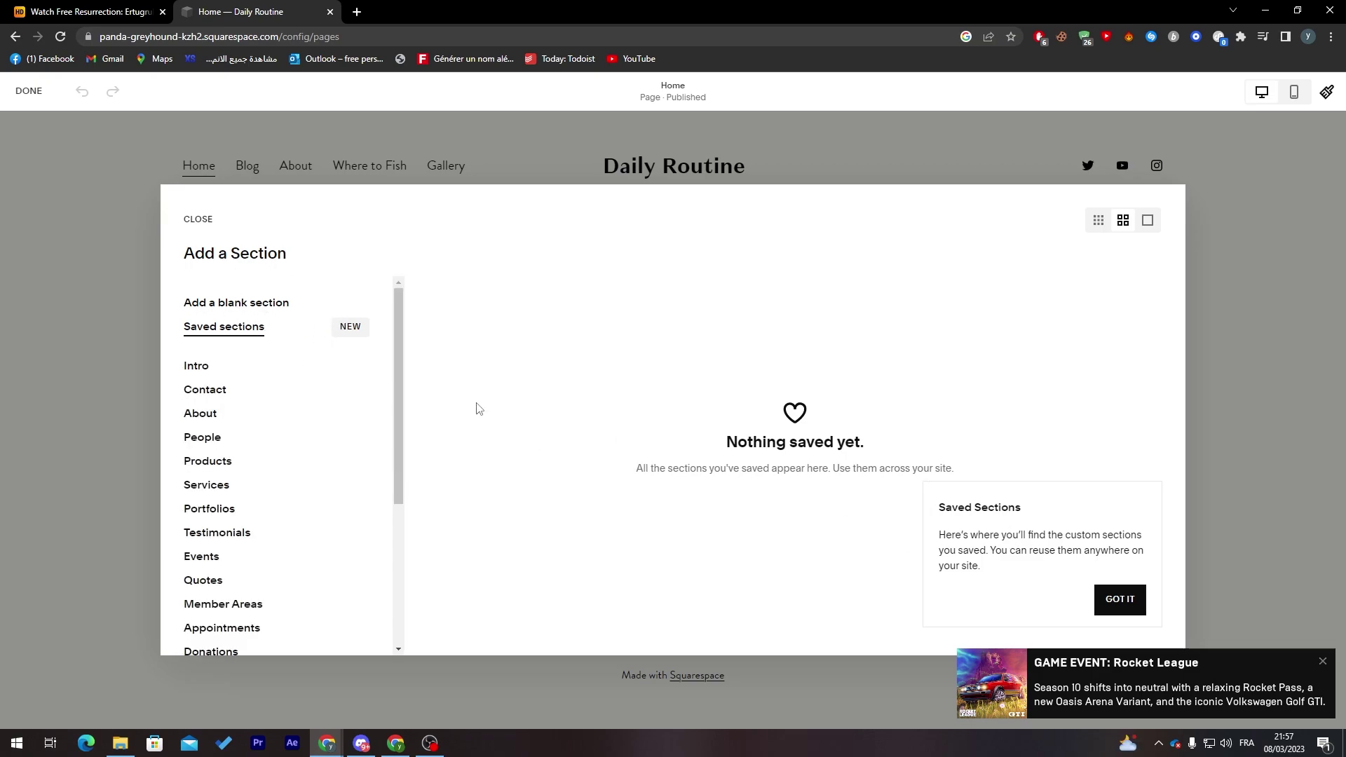
pyautogui.scroll(-1, 384, 342)
pyautogui.click(247, 341)
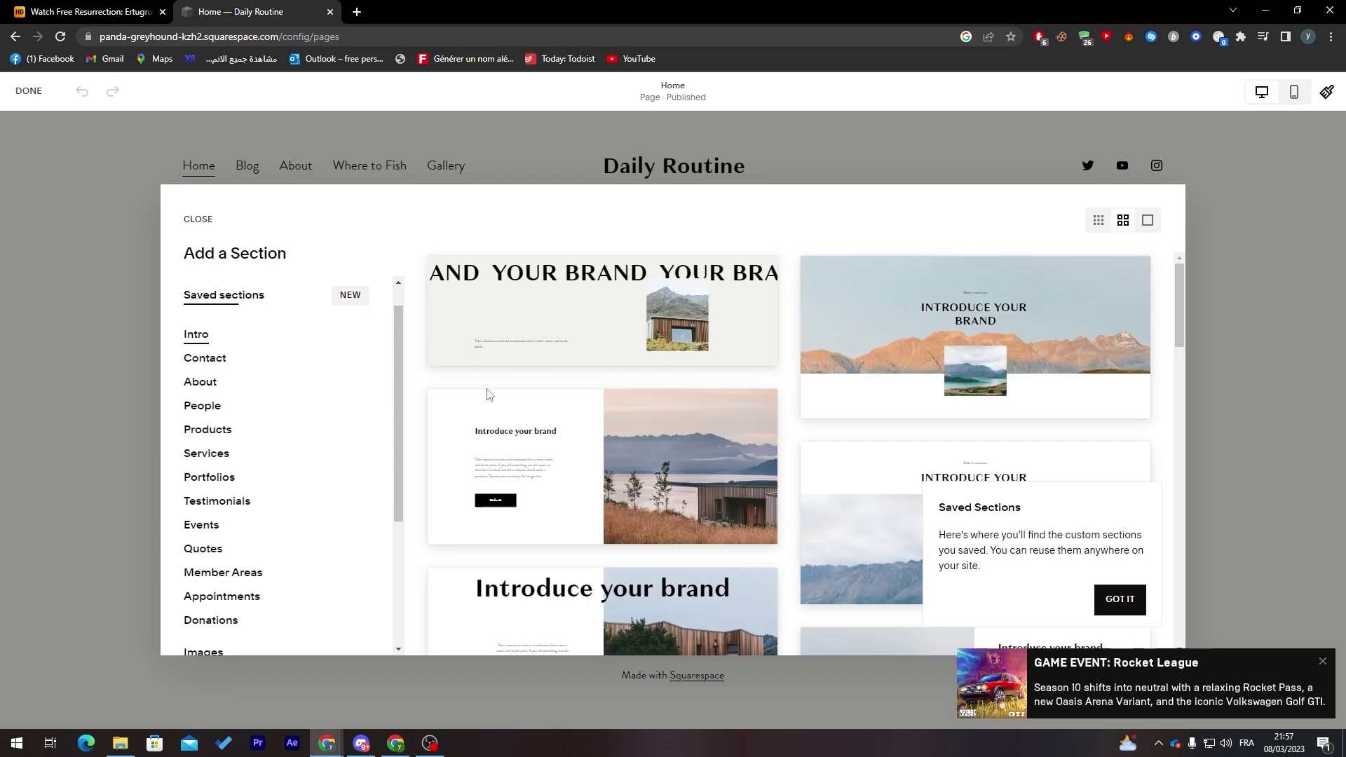
pyautogui.click(204, 359)
pyautogui.click(200, 382)
pyautogui.click(221, 405)
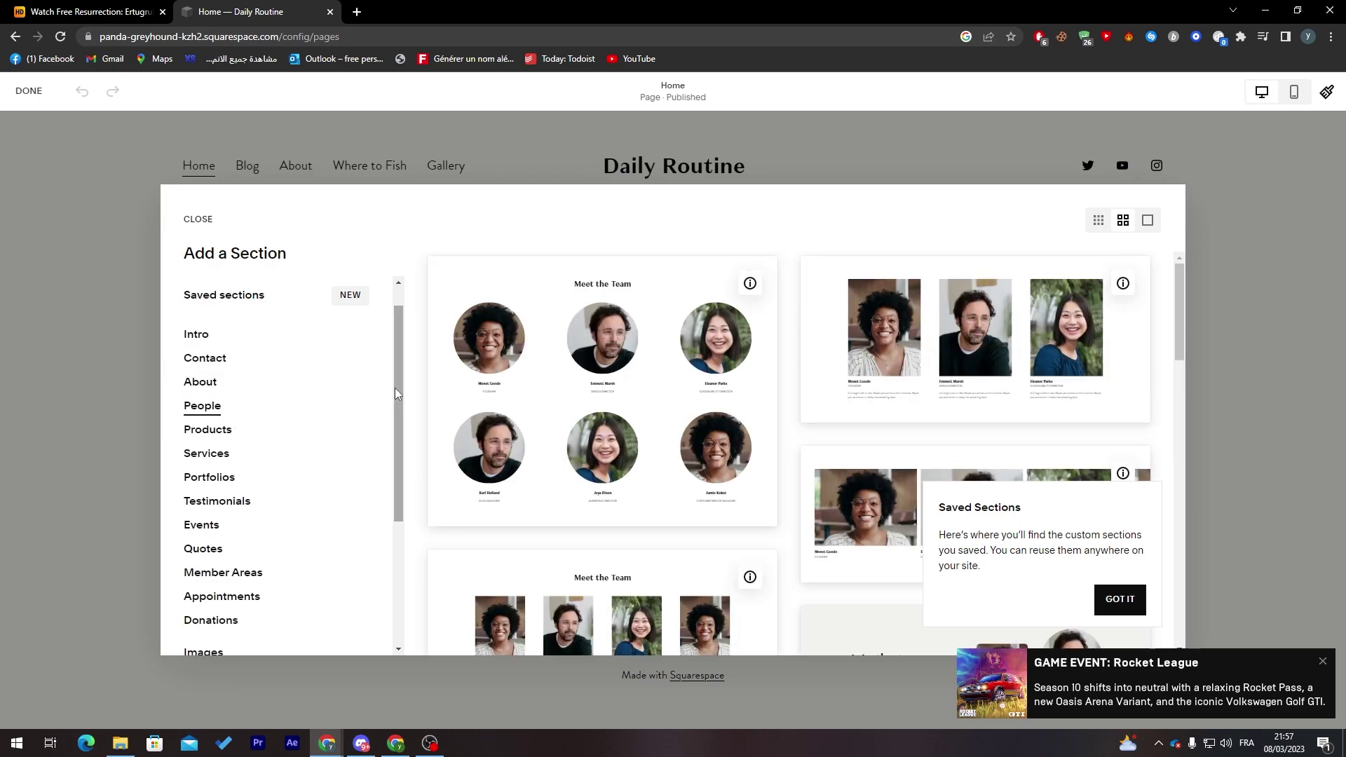
pyautogui.scroll(-2, 391, 429)
pyautogui.scroll(-4, 392, 429)
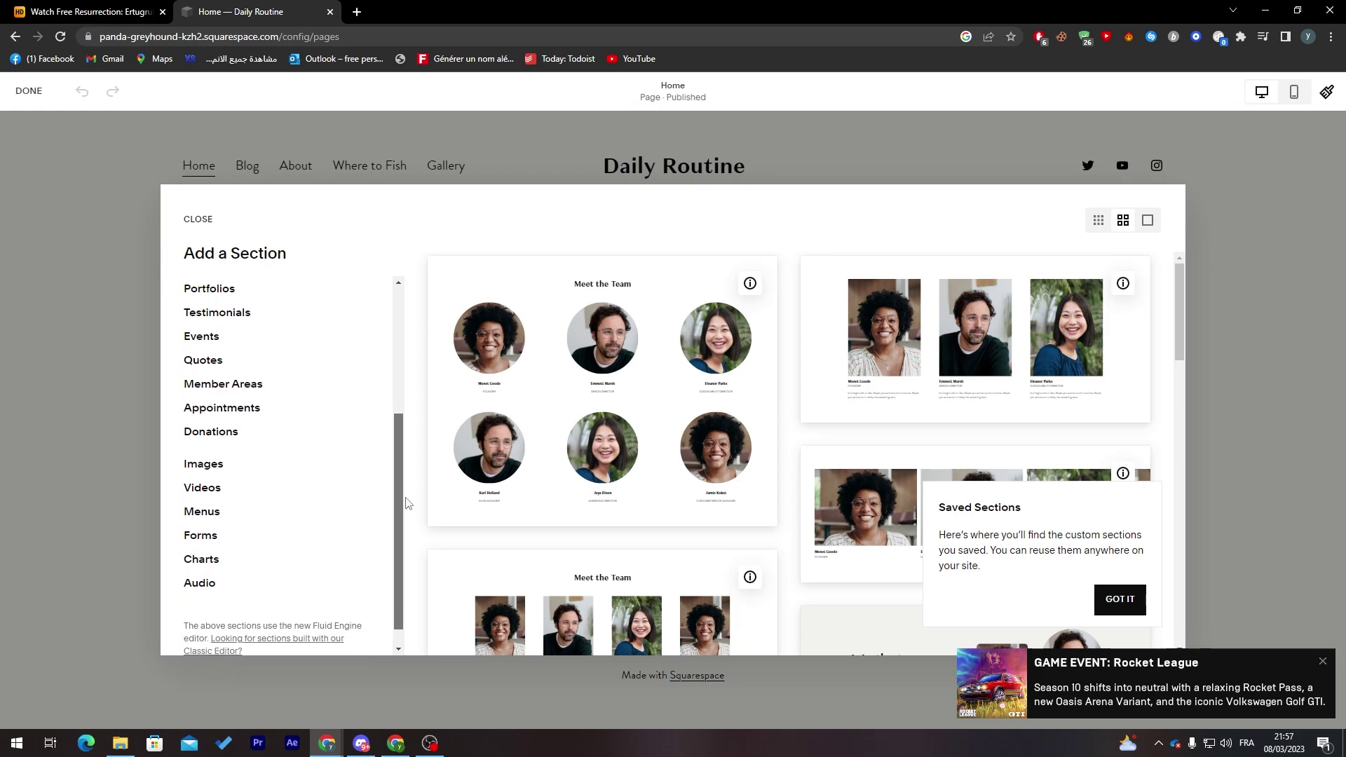
pyautogui.scroll(1, 406, 502)
pyautogui.scroll(5, 405, 446)
pyautogui.click(200, 359)
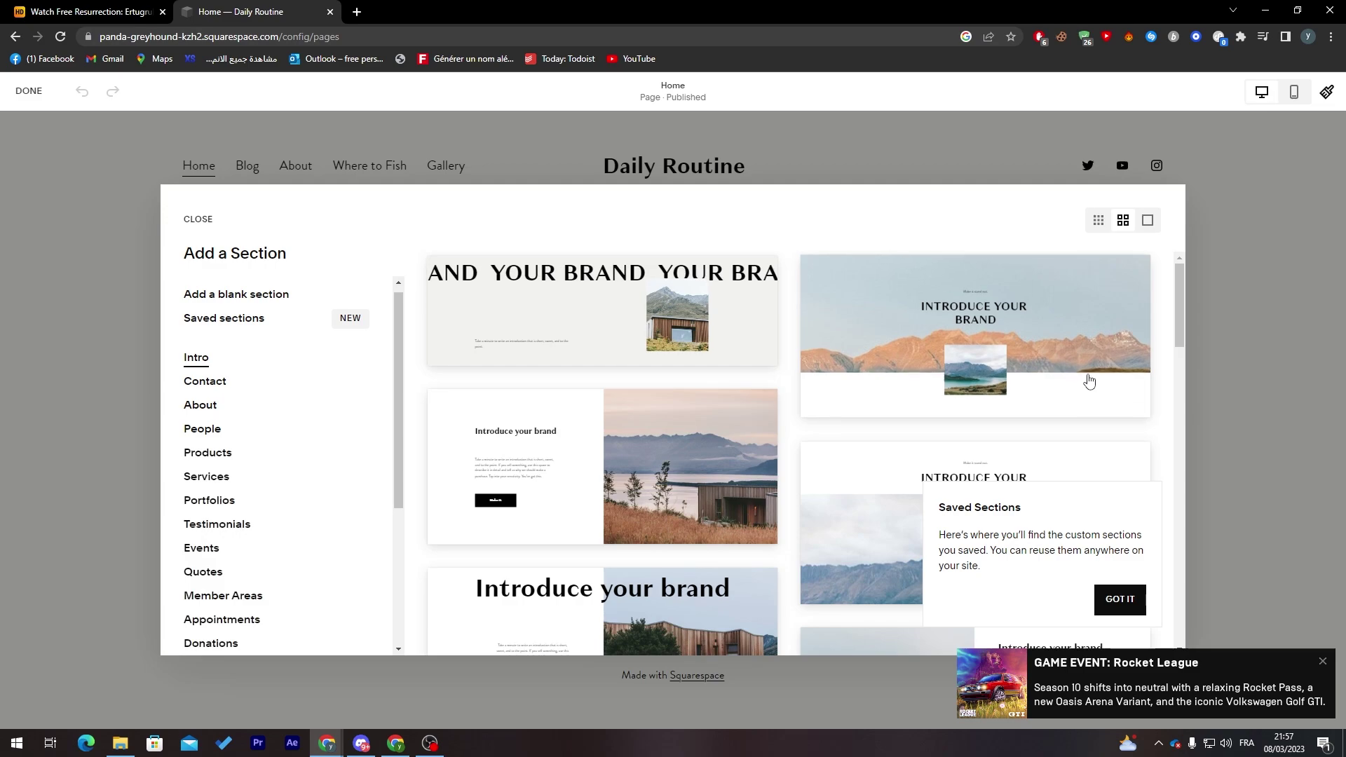
pyautogui.scroll(-3, 1052, 379)
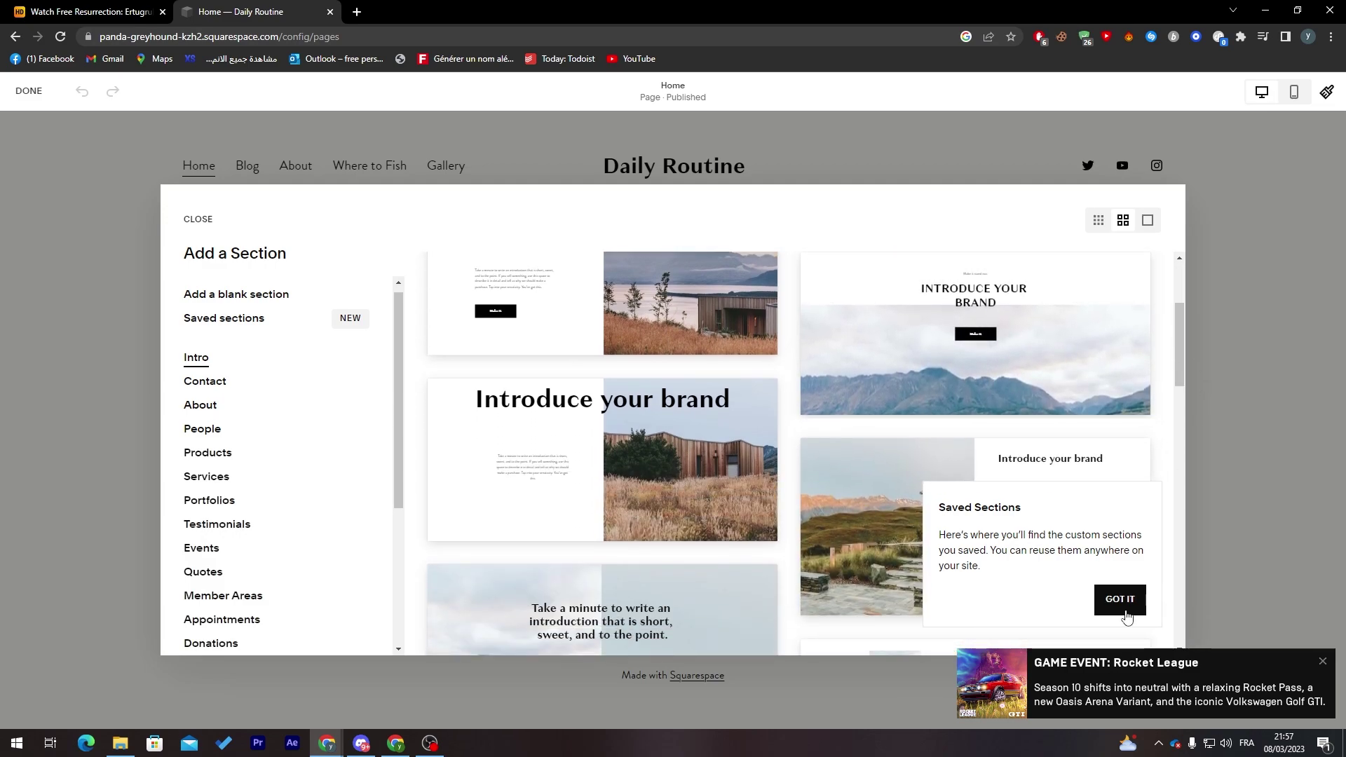
# Step: Add the 'INTRODUCE YOUR BRAND' intro section with its mountain image and button
pyautogui.click(1125, 603)
pyautogui.click(1321, 662)
pyautogui.moveTo(1179, 370)
pyautogui.mouseDown()
pyautogui.moveTo(1171, 625)
pyautogui.moveTo(1178, 327)
pyautogui.moveTo(1178, 386)
pyautogui.moveTo(1180, 347)
pyautogui.mouseUp()
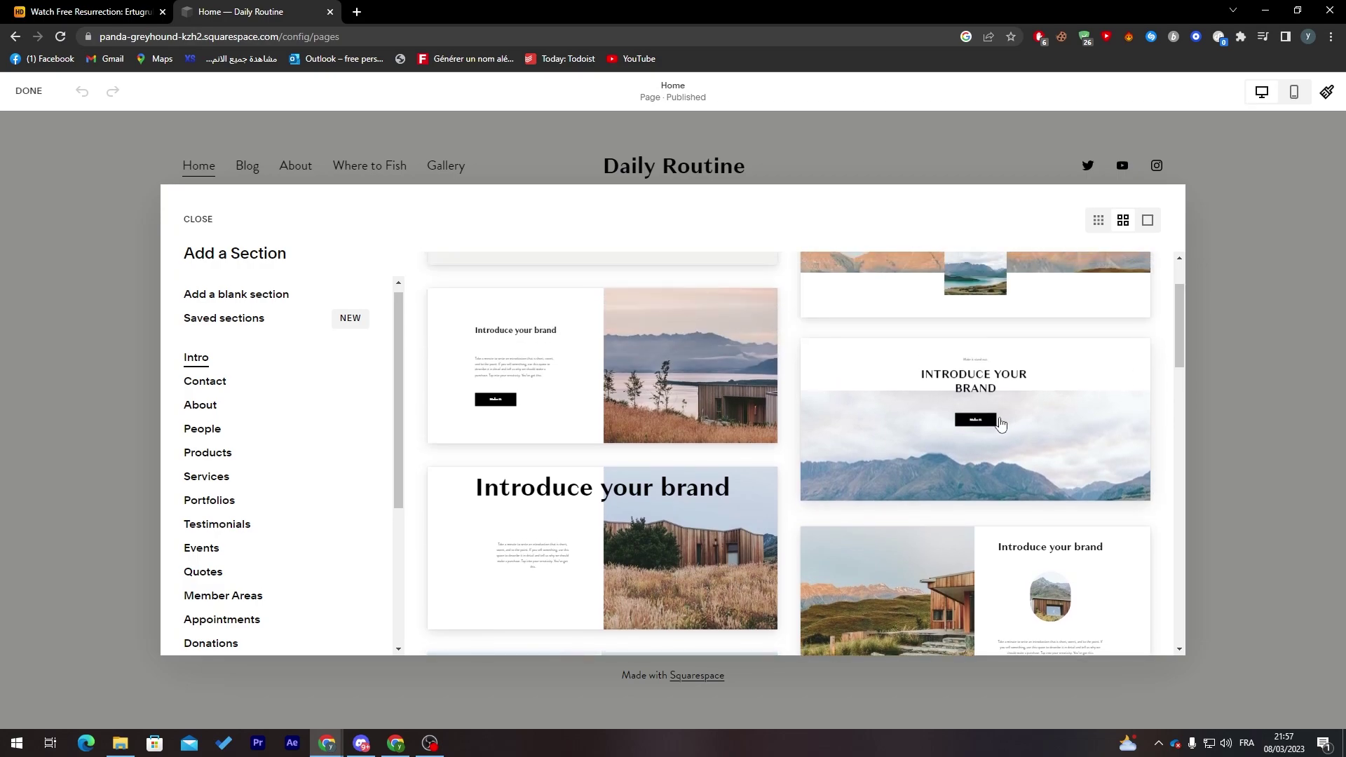
pyautogui.click(933, 418)
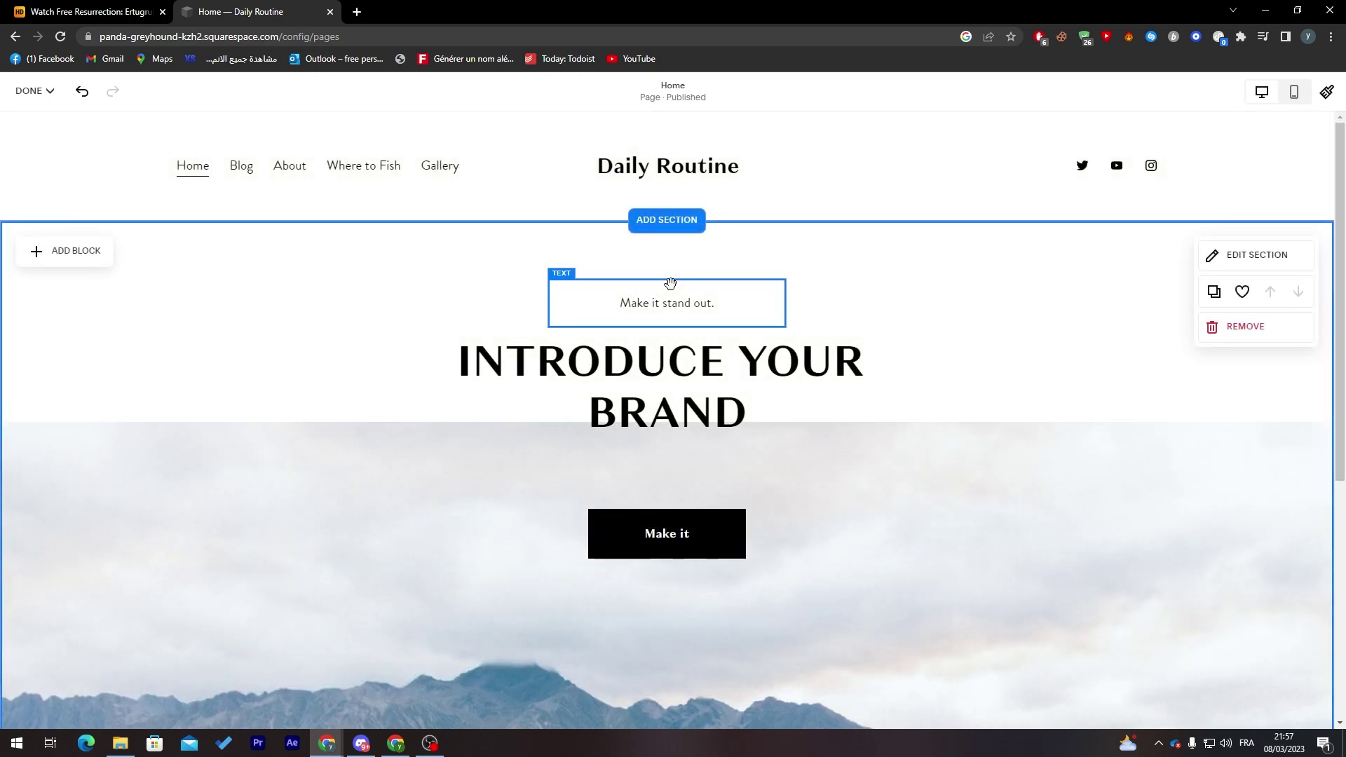
# Step: Change the intro heading to 'DAILY ROUTINE'
pyautogui.scroll(-3, 1313, 361)
pyautogui.scroll(1, 1314, 329)
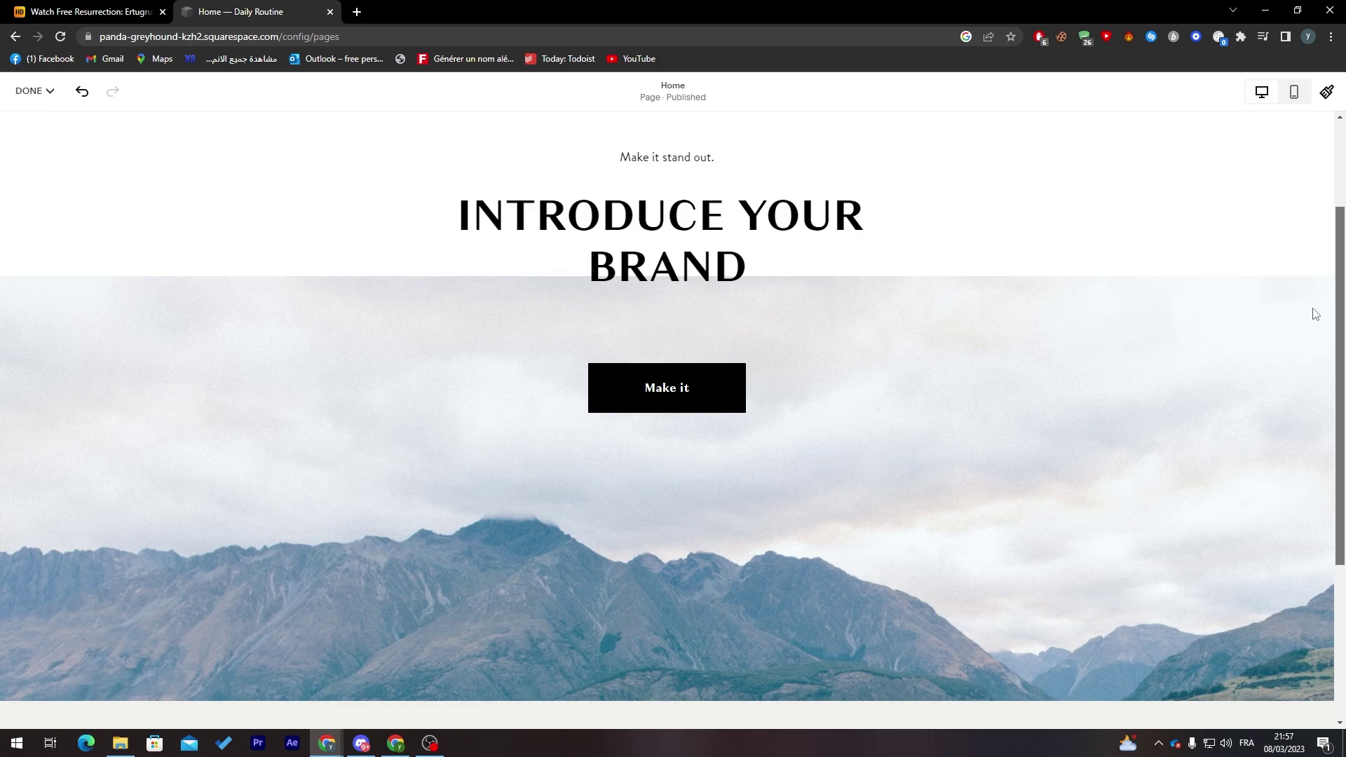
pyautogui.tripleClick(665, 273)
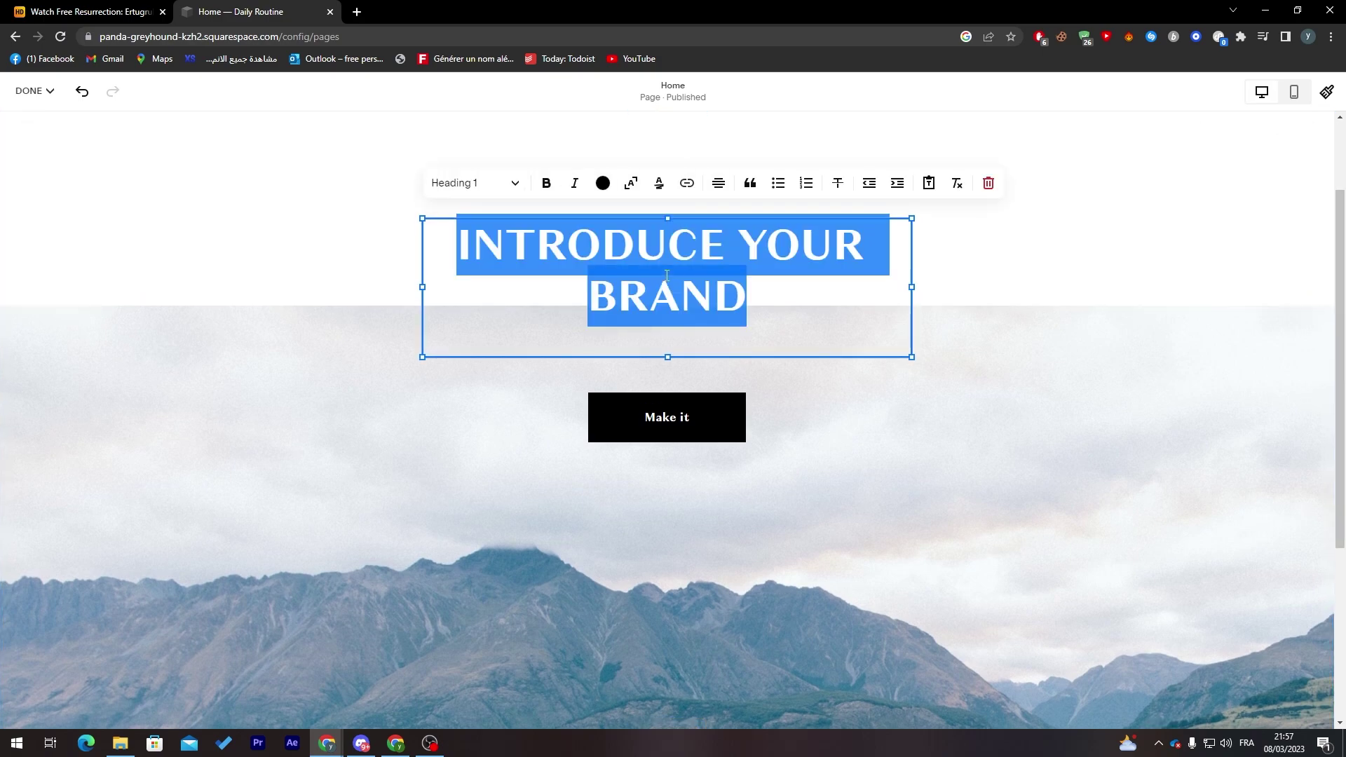
pyautogui.write('DAILY ROUTINE')
pyautogui.press('Return')
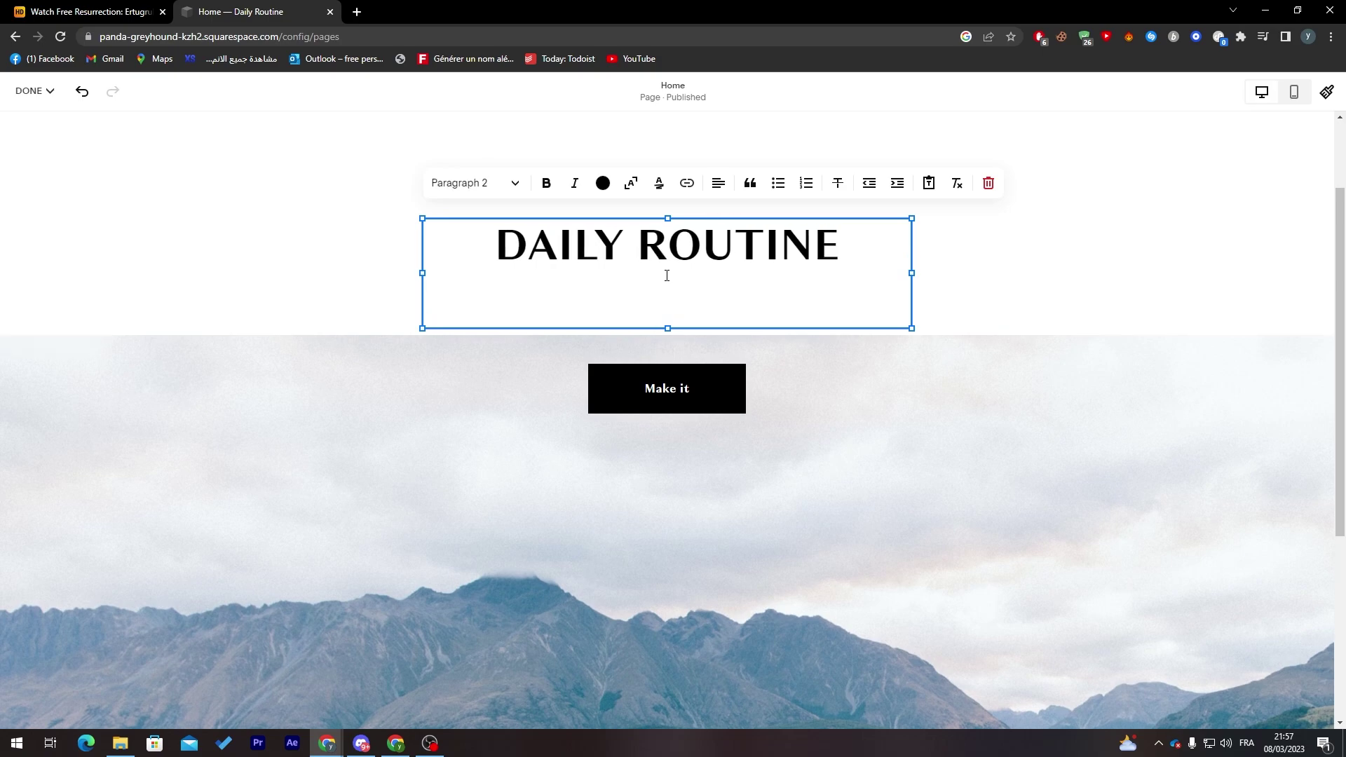
pyautogui.press('BackSpace')
pyautogui.click(727, 464)
# Step: Relabel the hero button 'READ OUR BLOG' in its Content panel
pyautogui.doubleClick(660, 360)
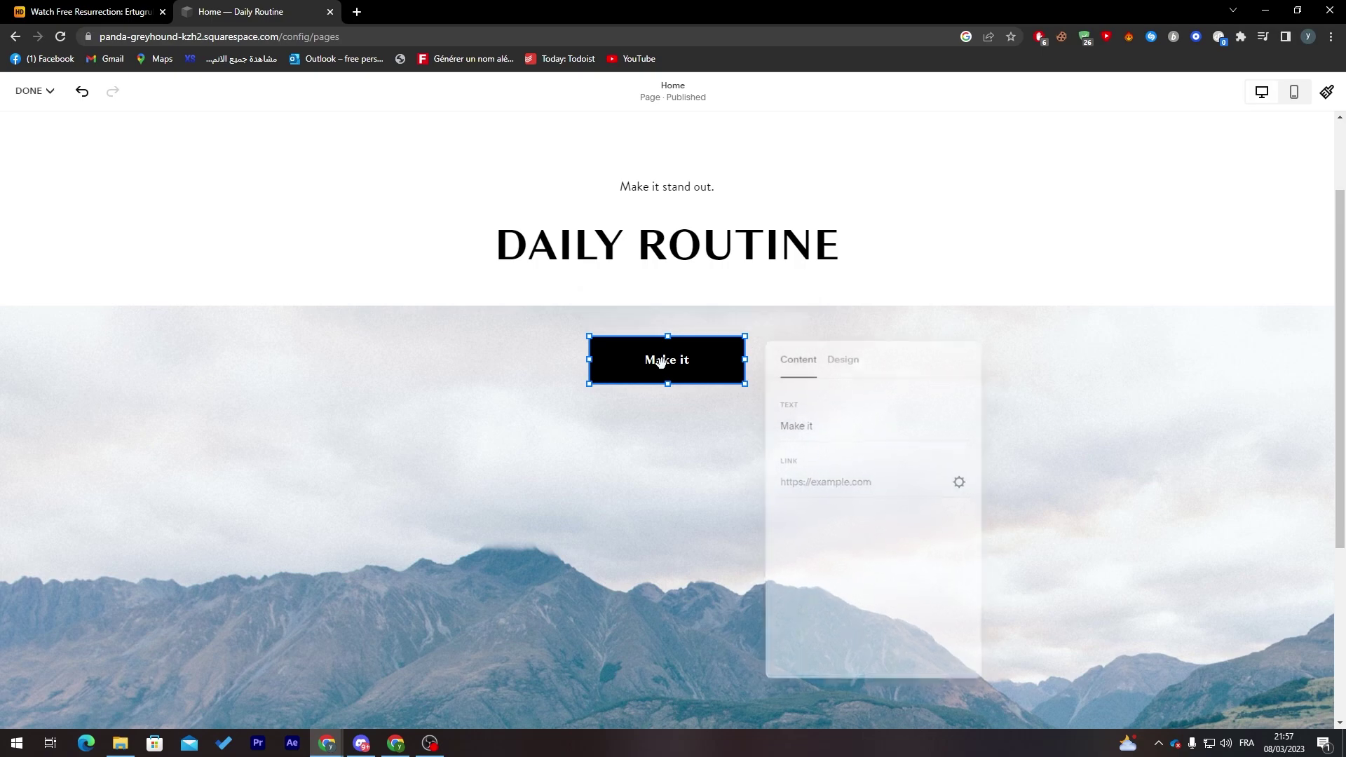
pyautogui.doubleClick(816, 421)
pyautogui.hotkey('ctrl', 'a')
pyautogui.press('BackSpace')
pyautogui.write('R')
pyautogui.press('BackSpace')
pyautogui.write('BLOG')
pyautogui.press('BackSpace')
pyautogui.press('BackSpace')
pyautogui.write('OUR BLOG')
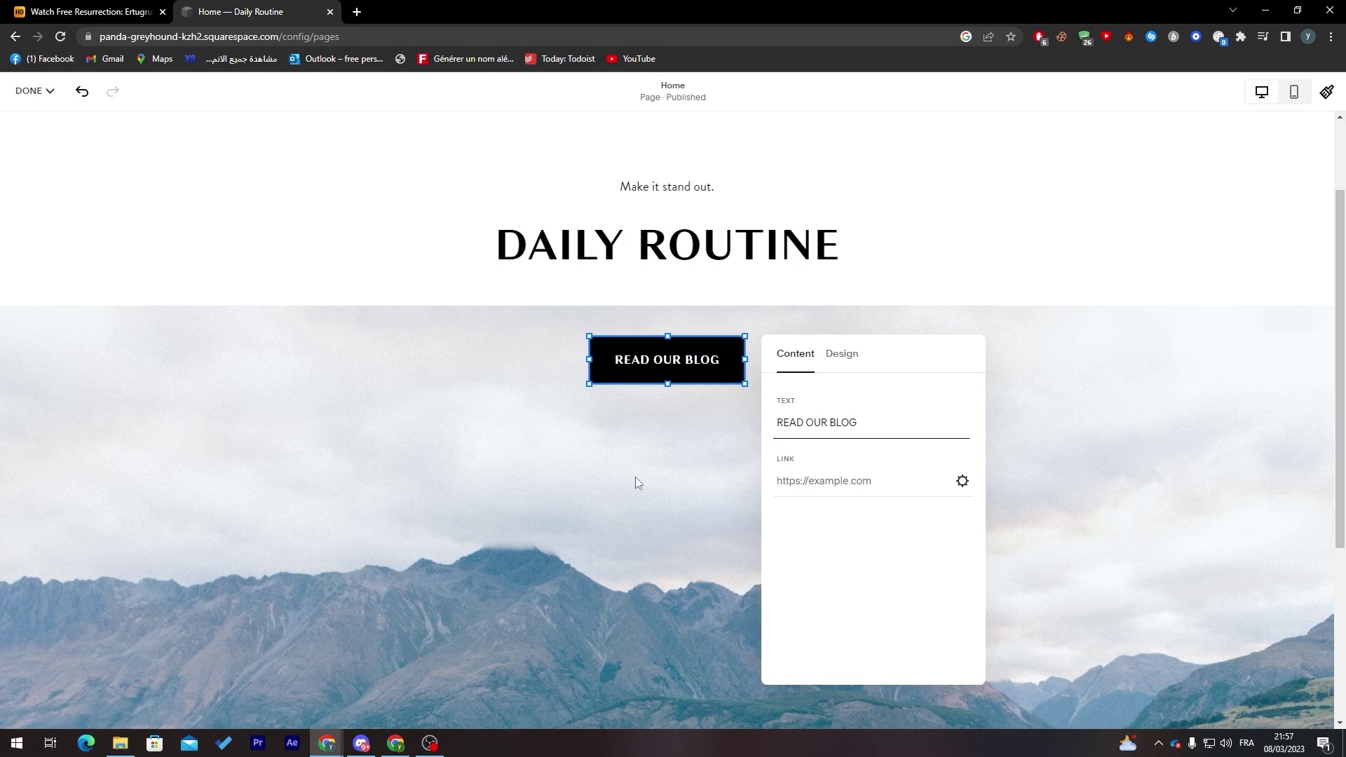
pyautogui.click(635, 483)
# Step: Select the mountain image block and open its settings
pyautogui.scroll(-2, 1224, 316)
pyautogui.click(754, 395)
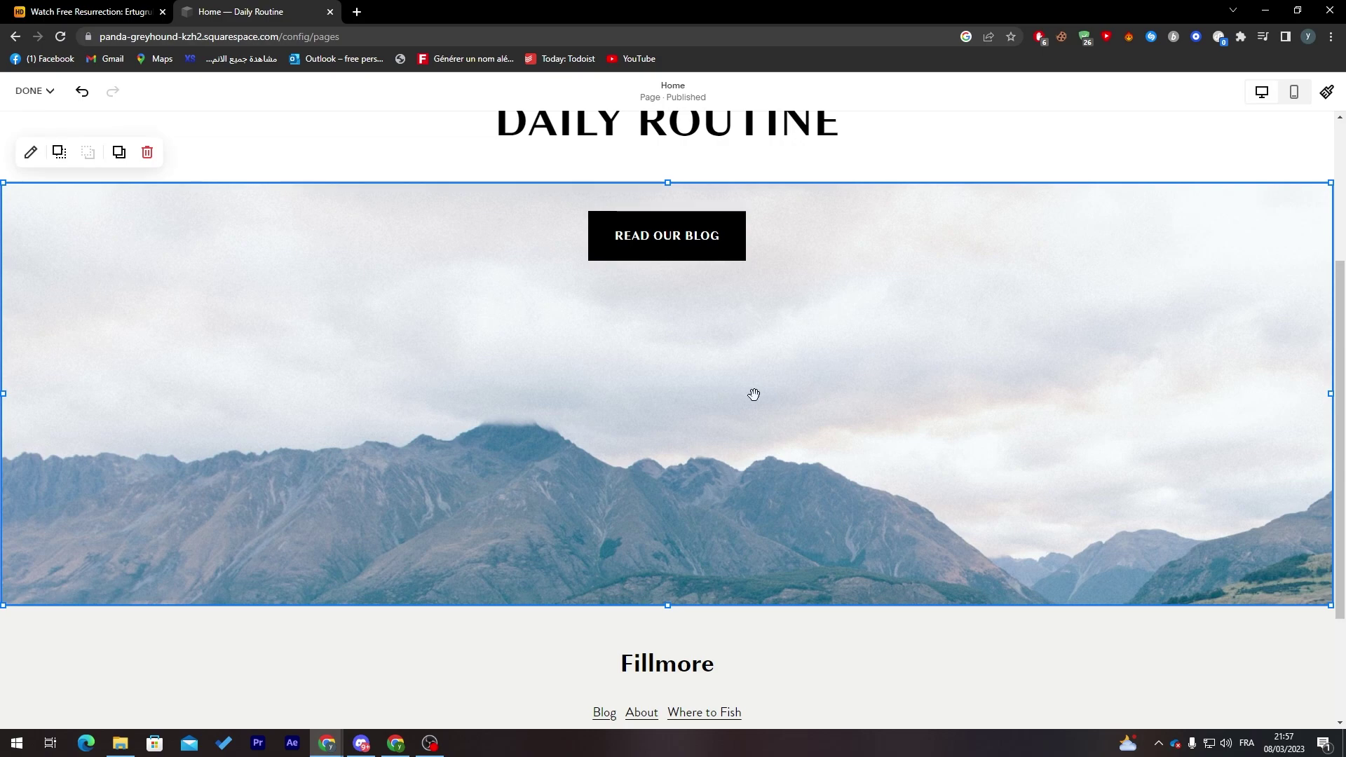
pyautogui.click(32, 154)
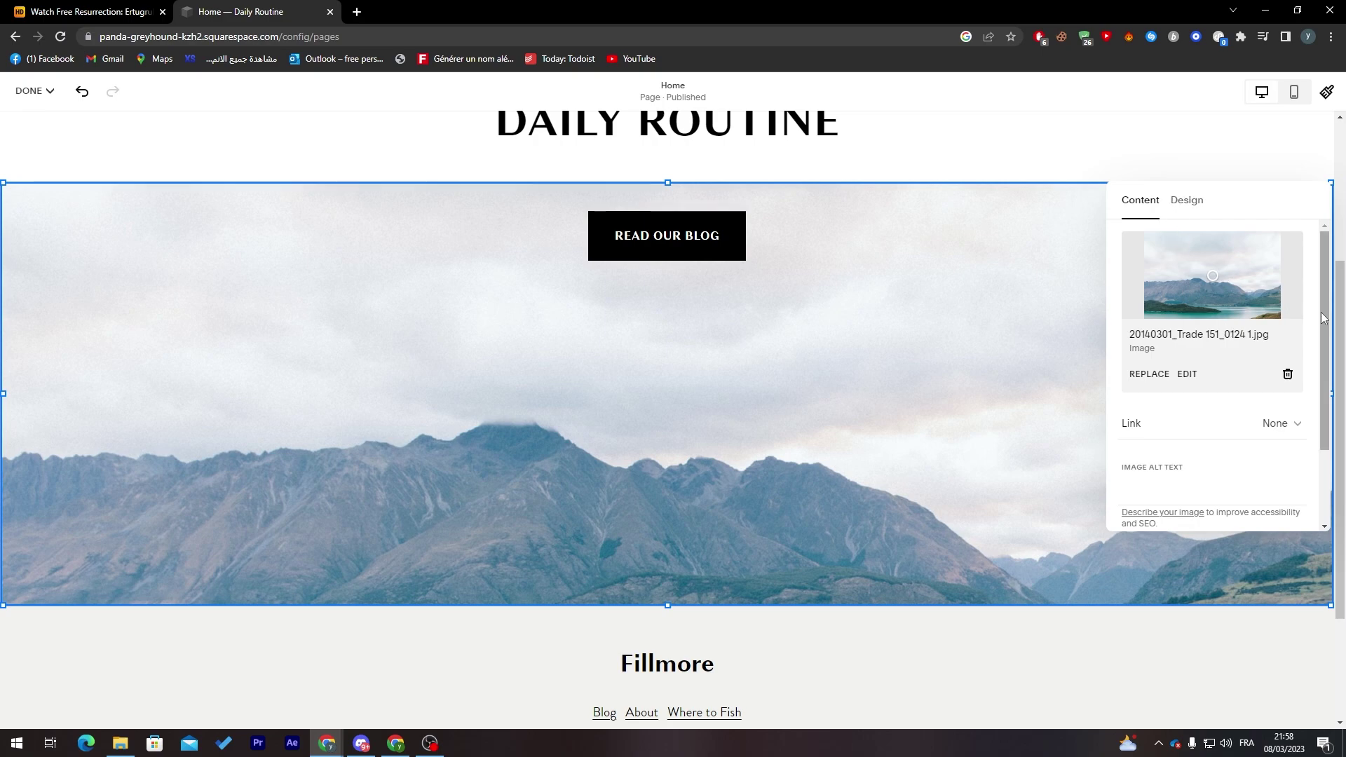
# Step: Enter footer editing and cancel the footer's Add Section choices without adding one
pyautogui.scroll(-2, 1304, 386)
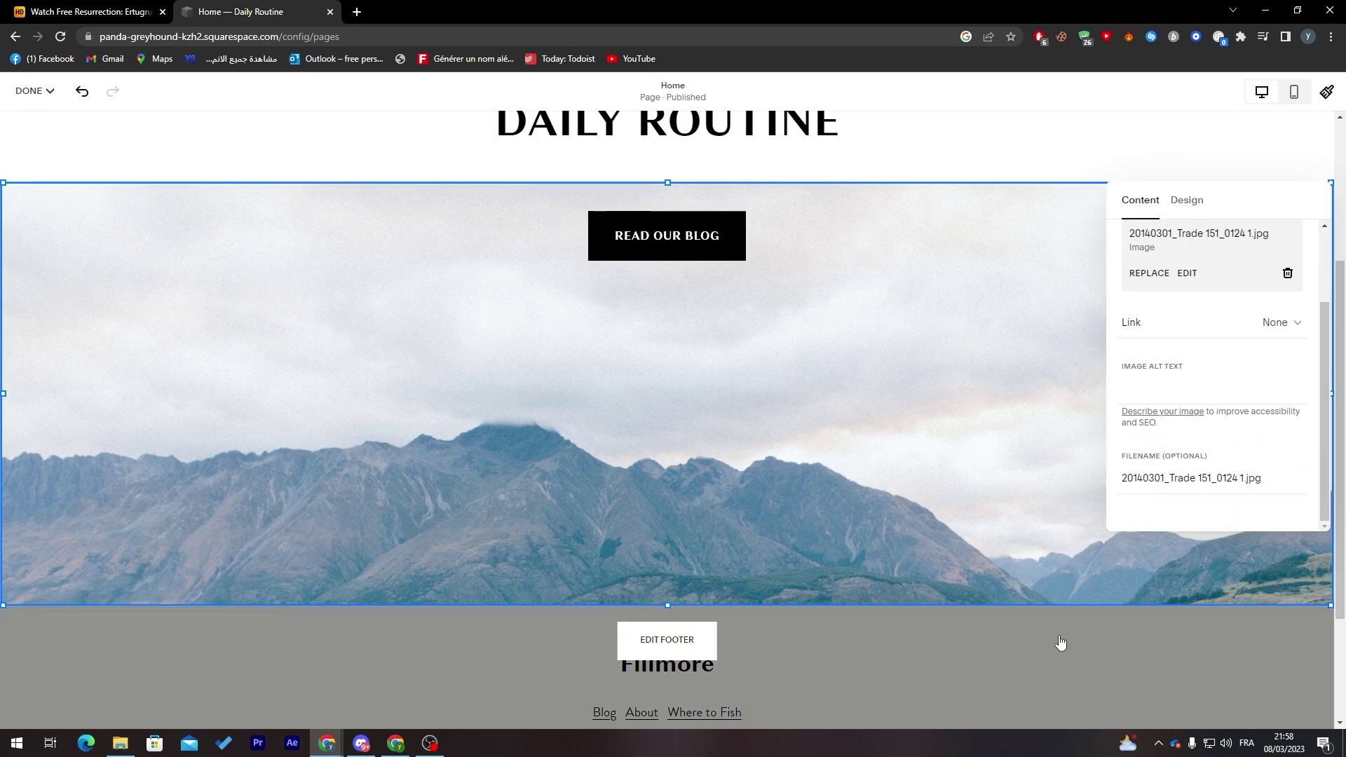
pyautogui.click(1061, 643)
pyautogui.scroll(10, 1345, 232)
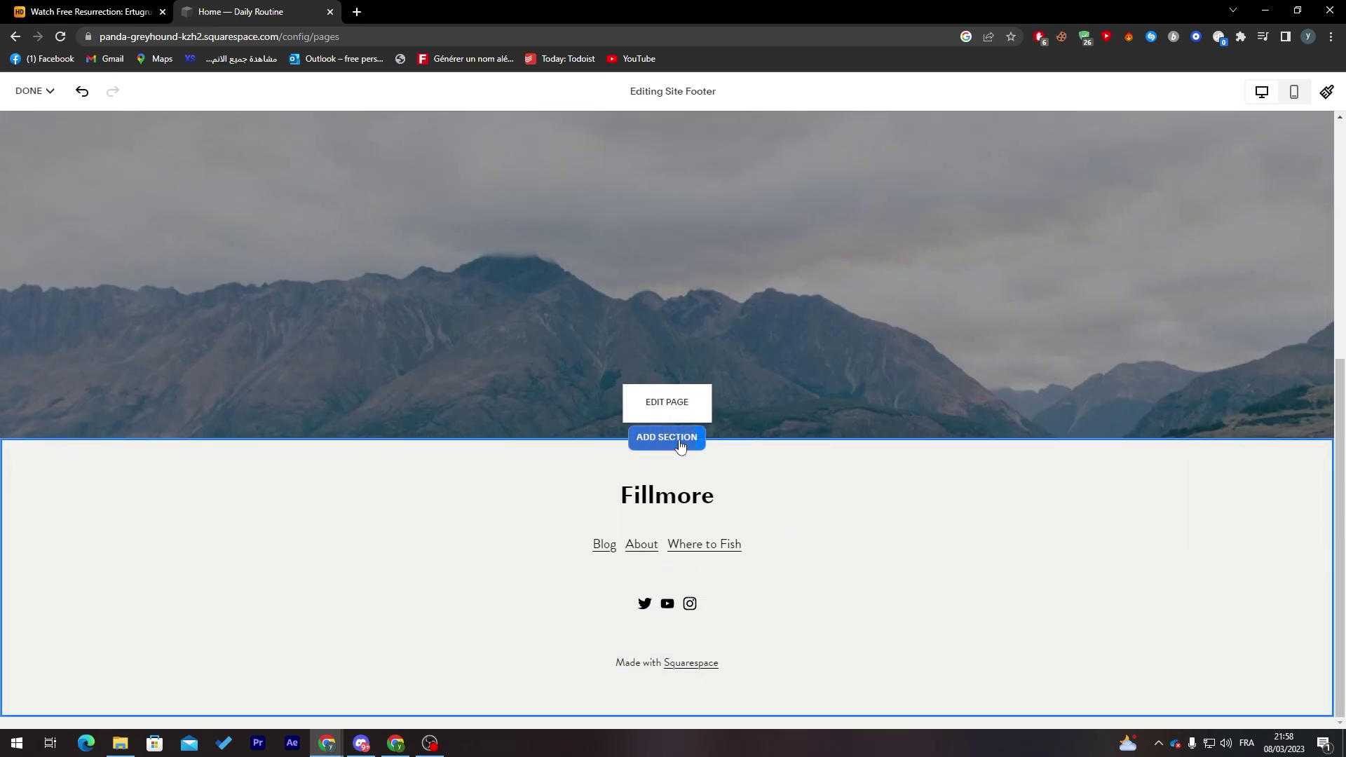
pyautogui.click(677, 439)
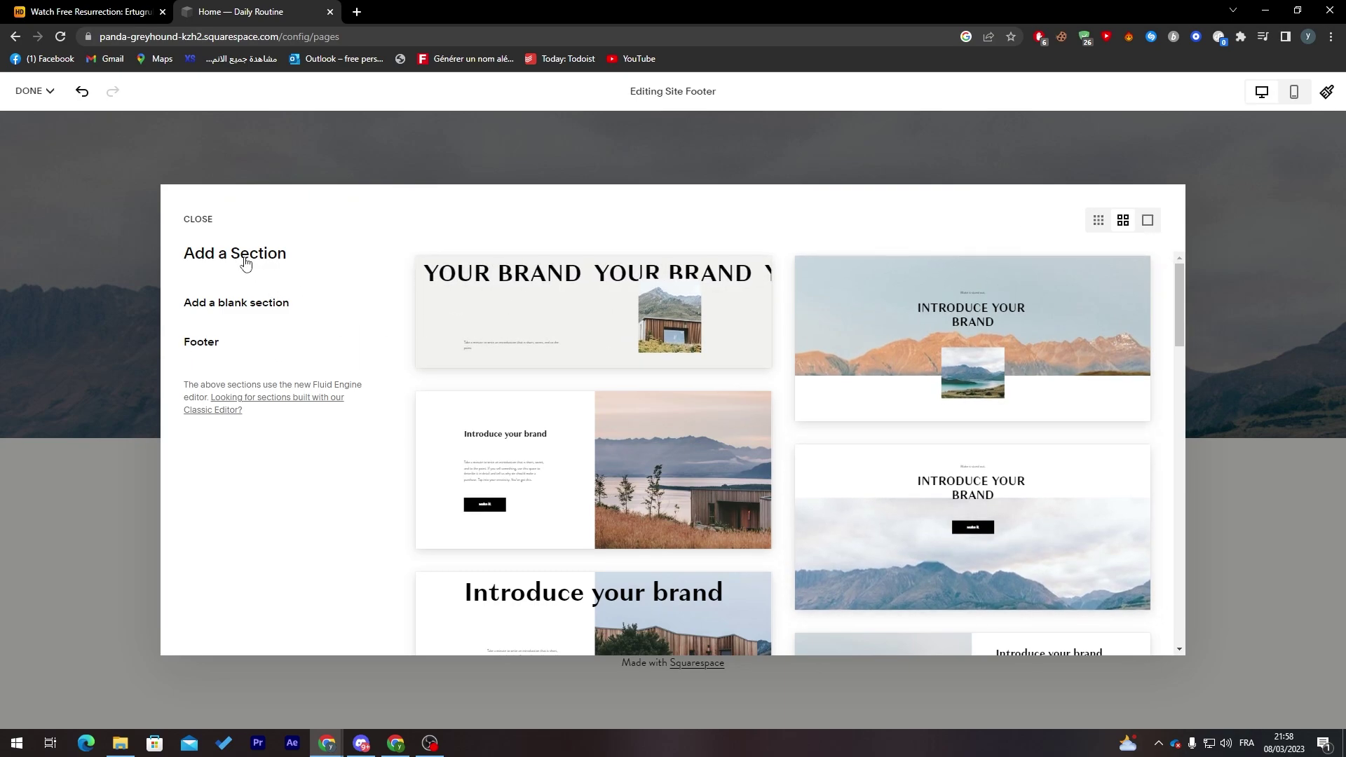
pyautogui.press('Escape')
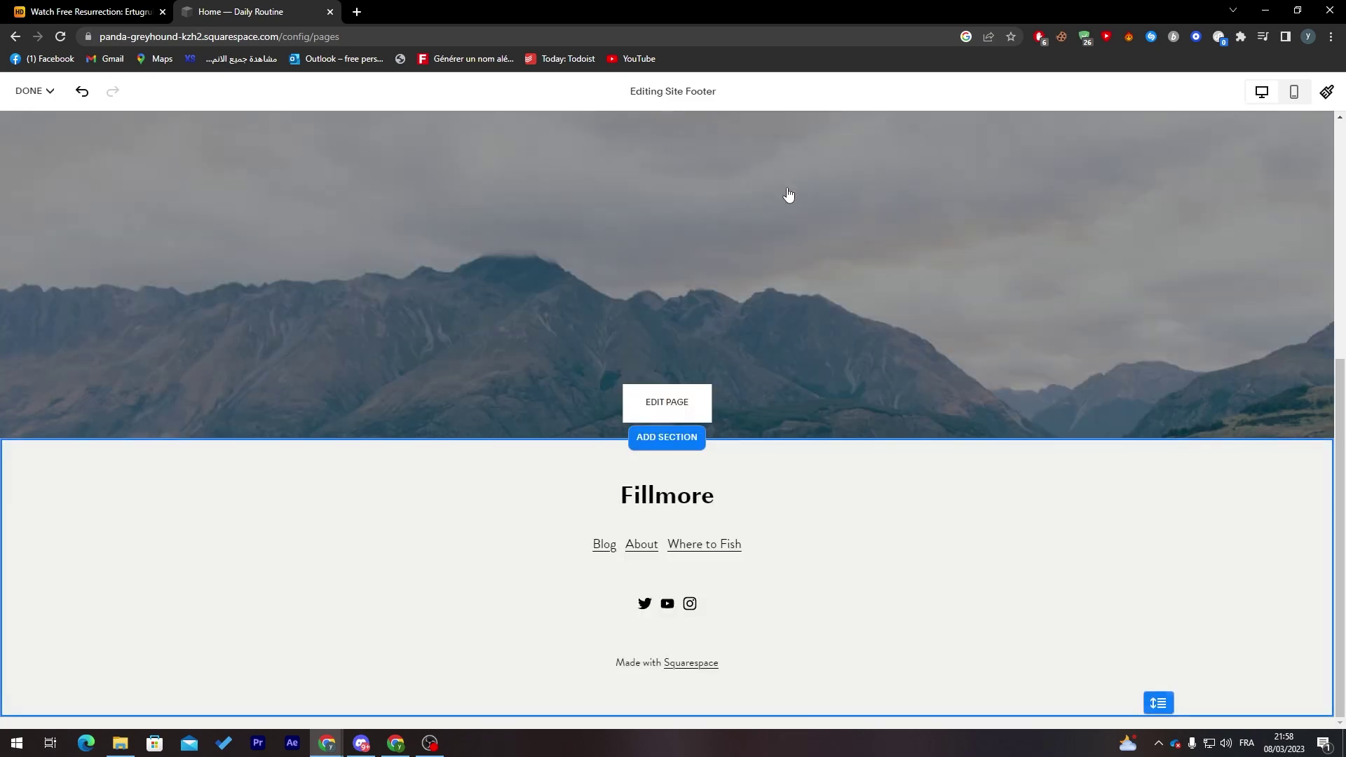
# Step: Select the footer's Fillmore text block, then return to editing the Home page
pyautogui.click(875, 555)
pyautogui.click(1260, 418)
pyautogui.scroll(-2, 1073, 382)
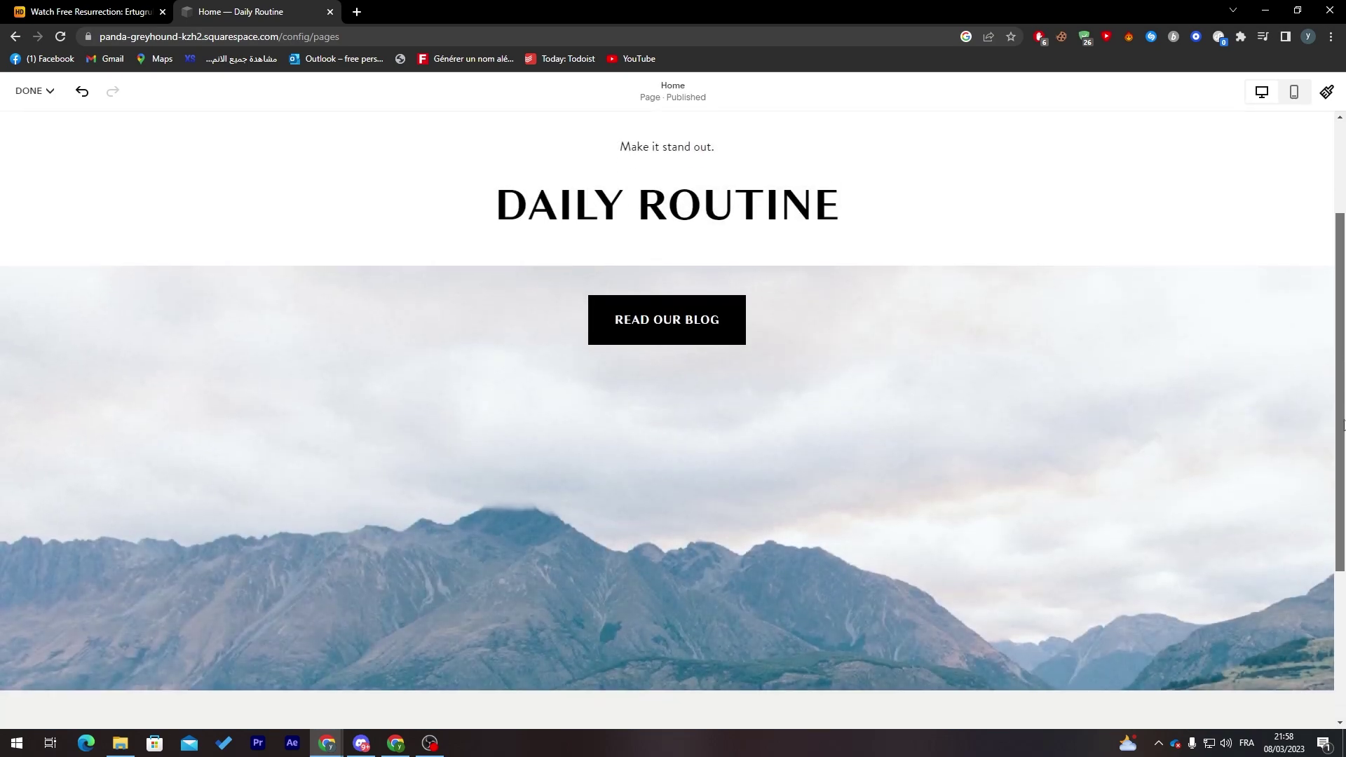
# Step: Add a Scheduling block, delete it, and bring the block chooser back up
pyautogui.click(85, 144)
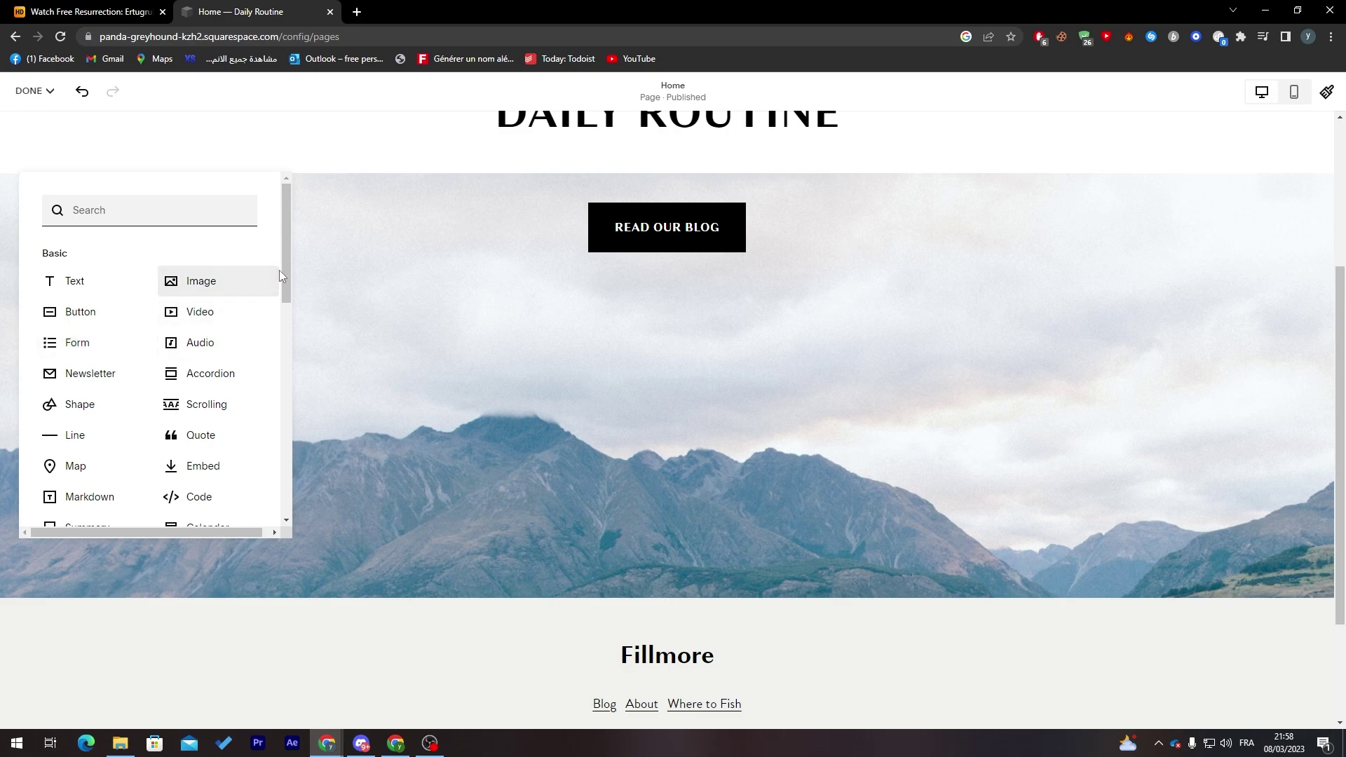
pyautogui.moveTo(282, 279); pyautogui.dragTo(274, 499)
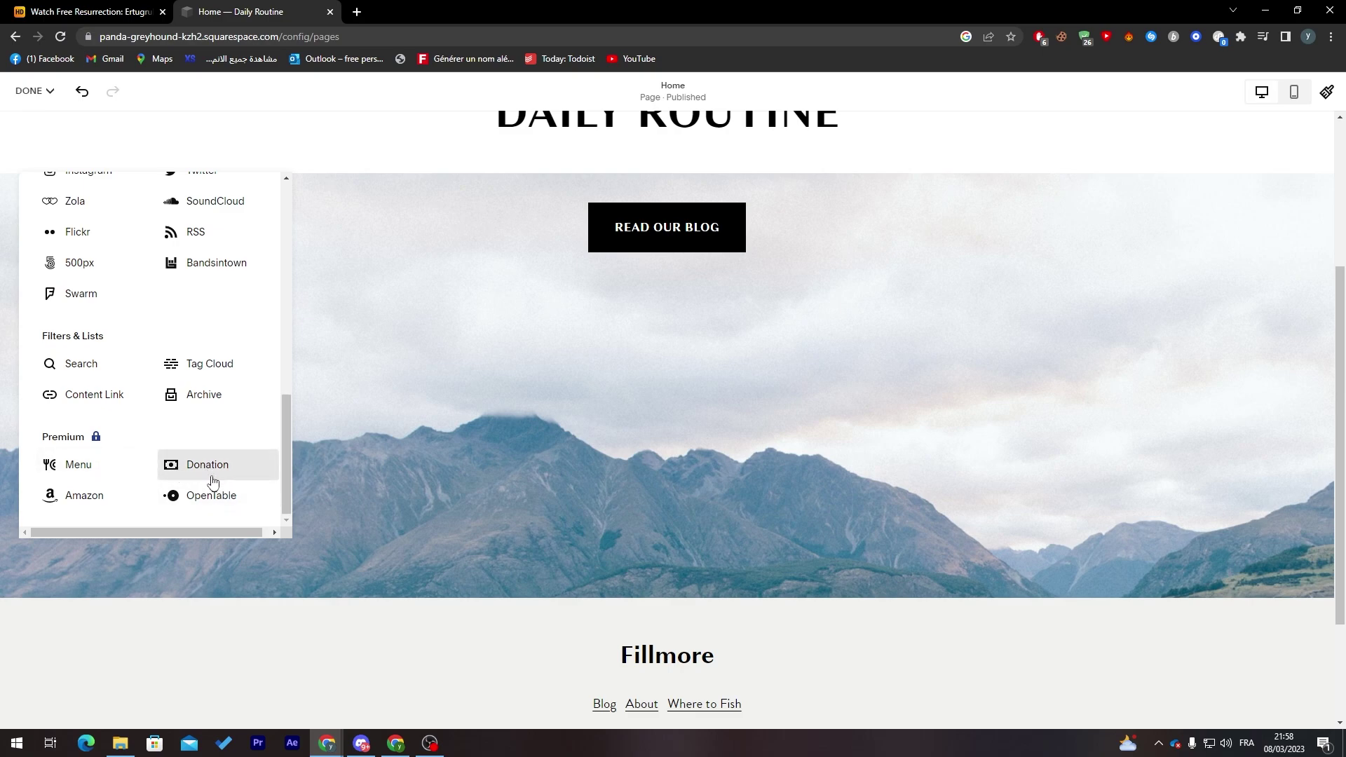
pyautogui.moveTo(285, 460); pyautogui.dragTo(285, 356)
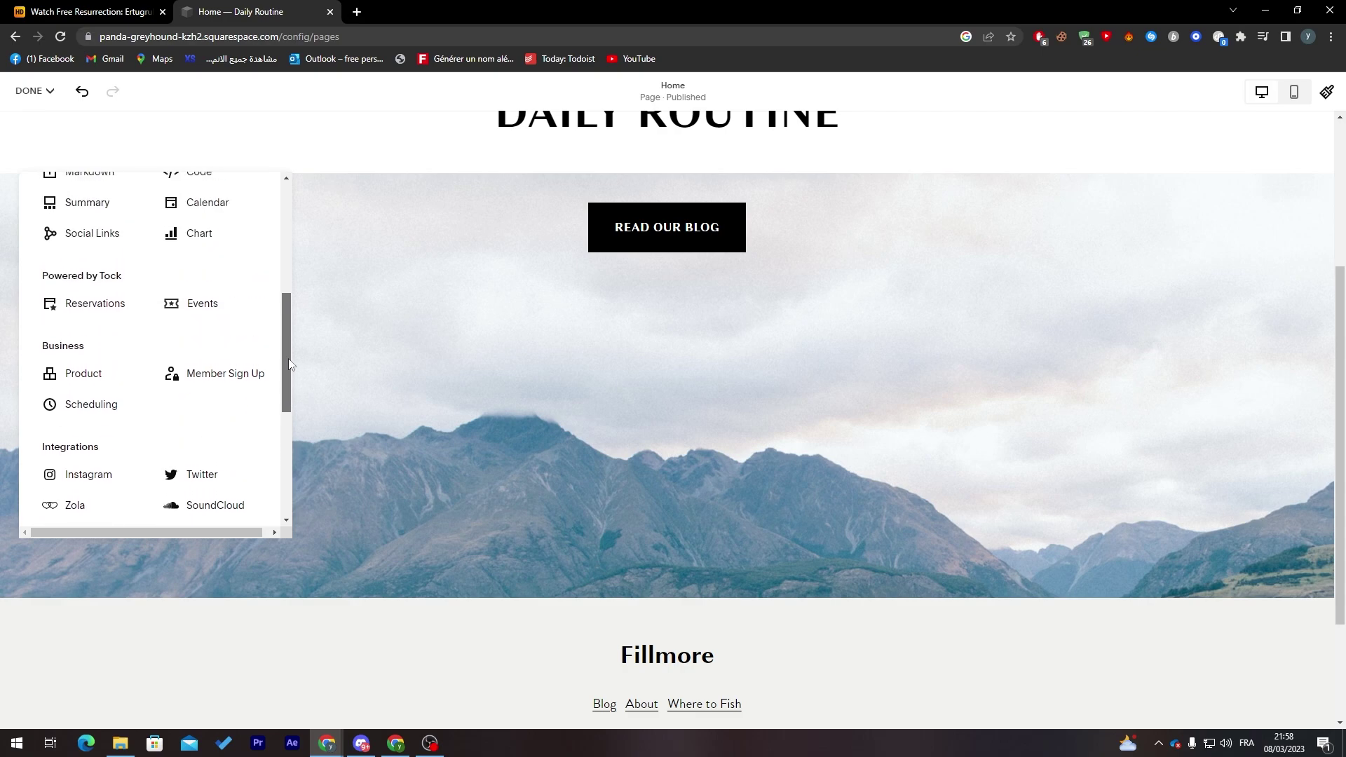
pyautogui.click(119, 415)
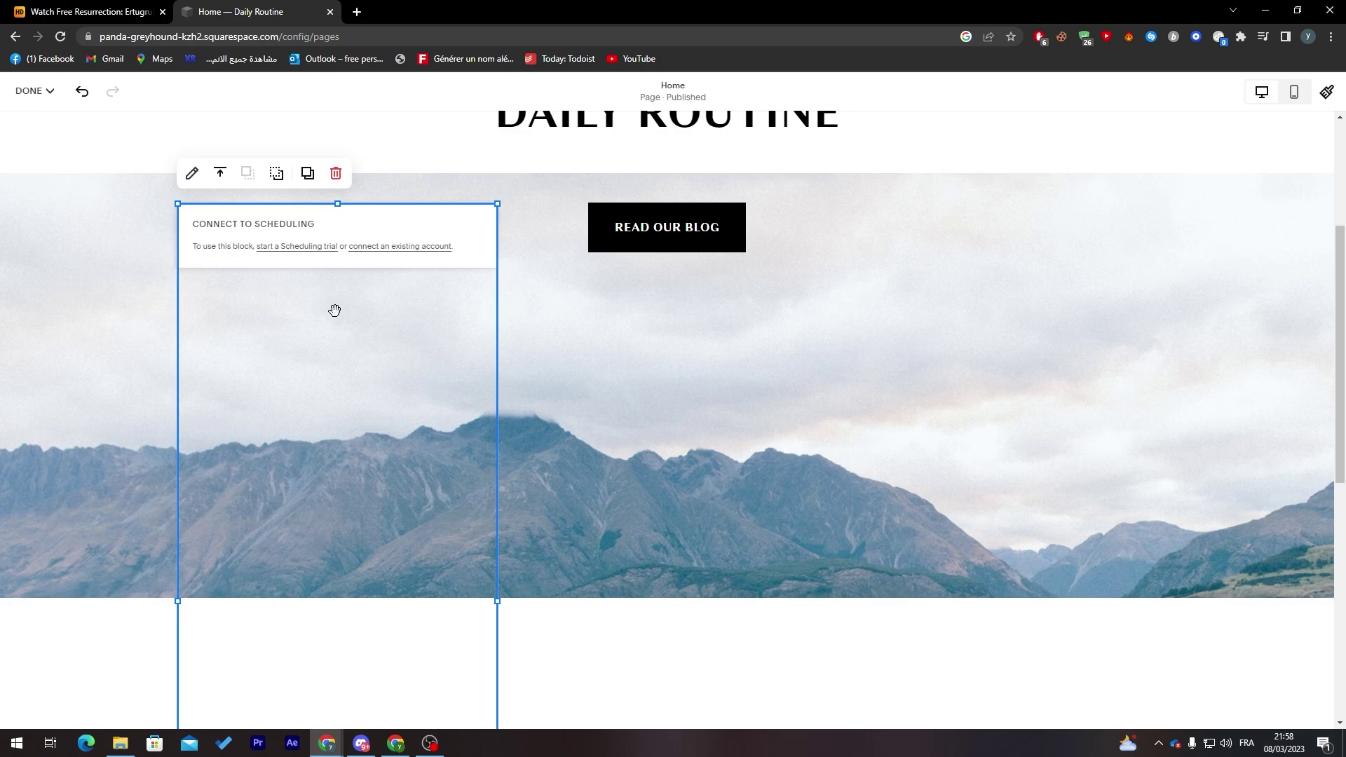
pyautogui.moveTo(1335, 282)
pyautogui.mouseDown()
pyautogui.moveTo(1334, 325)
pyautogui.moveTo(1333, 291)
pyautogui.mouseUp()
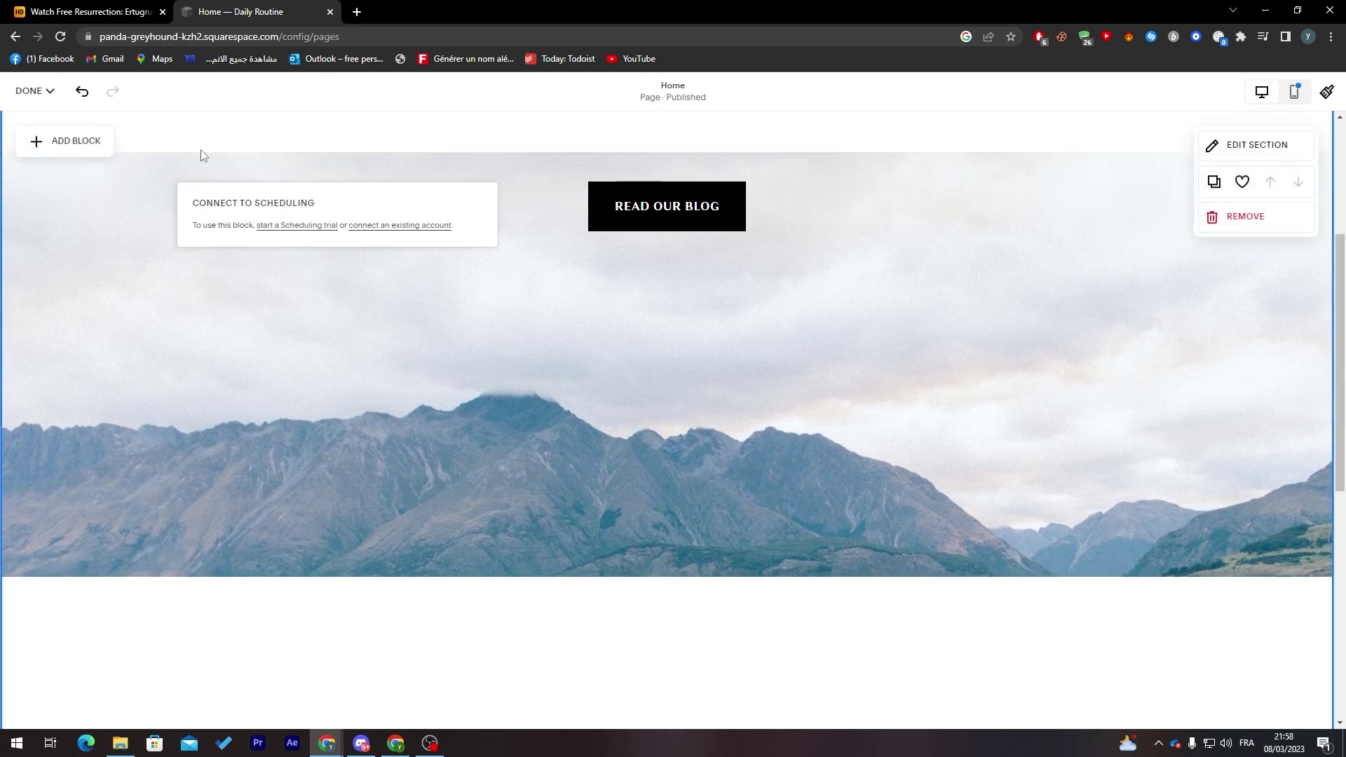
pyautogui.click(247, 235)
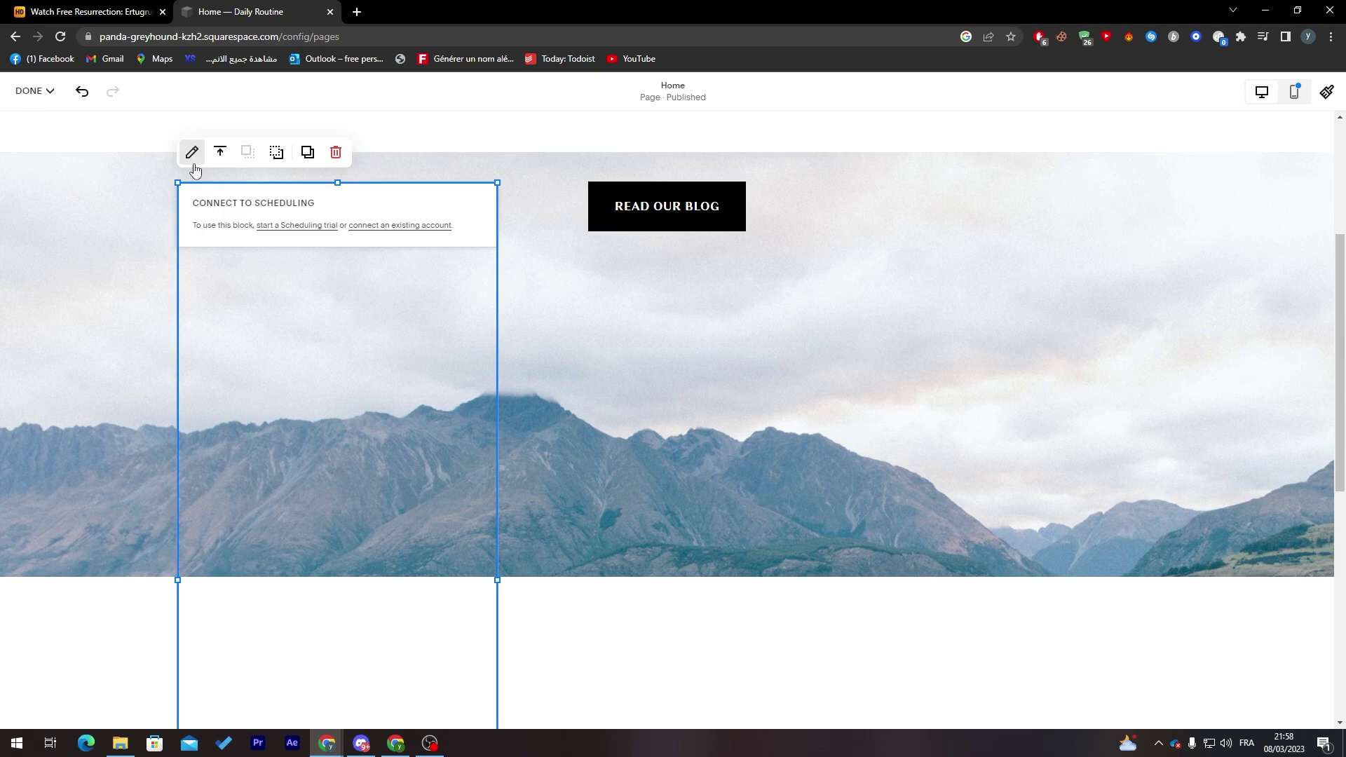
pyautogui.click(335, 152)
pyautogui.click(61, 151)
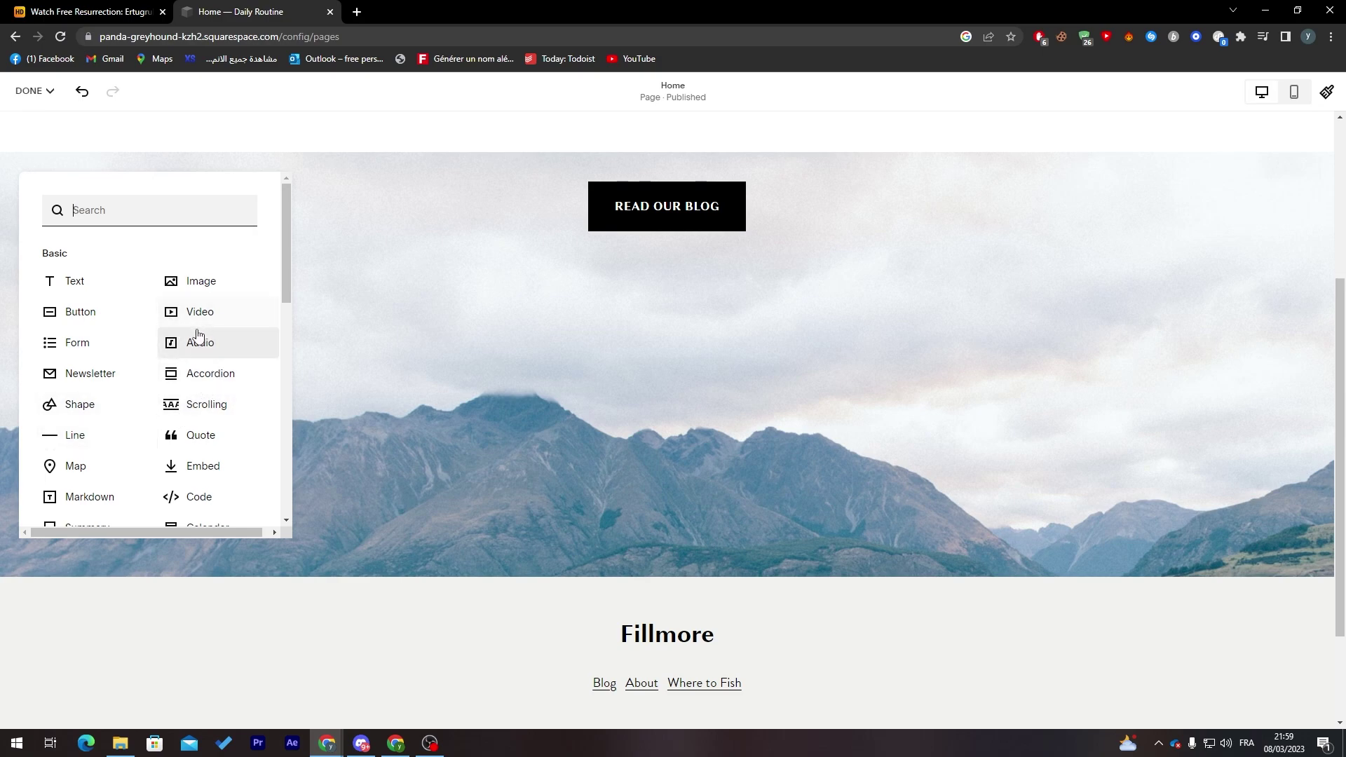
# Step: Add an image block below the mountain banner and upload a downloaded illustration into it
pyautogui.click(177, 282)
pyautogui.moveTo(405, 302); pyautogui.dragTo(401, 570)
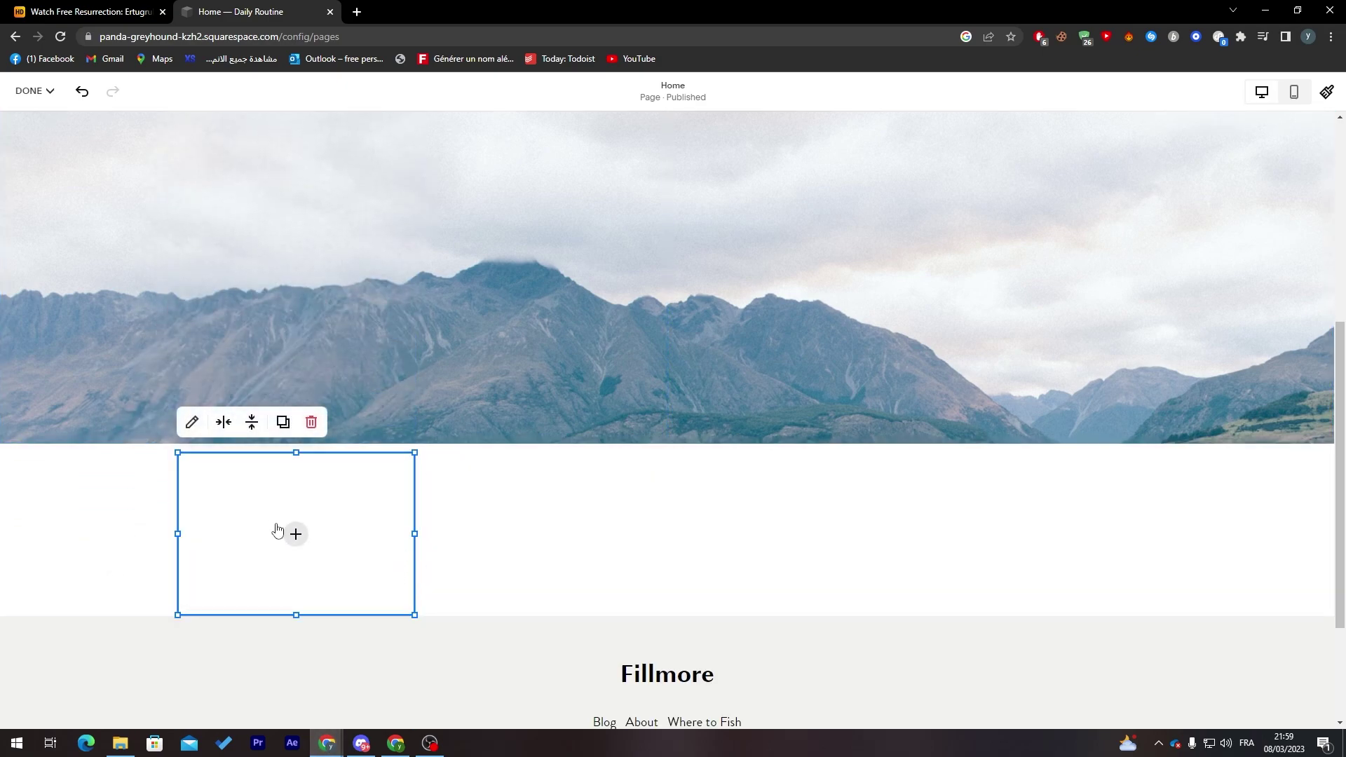
pyautogui.click(296, 534)
pyautogui.click(285, 541)
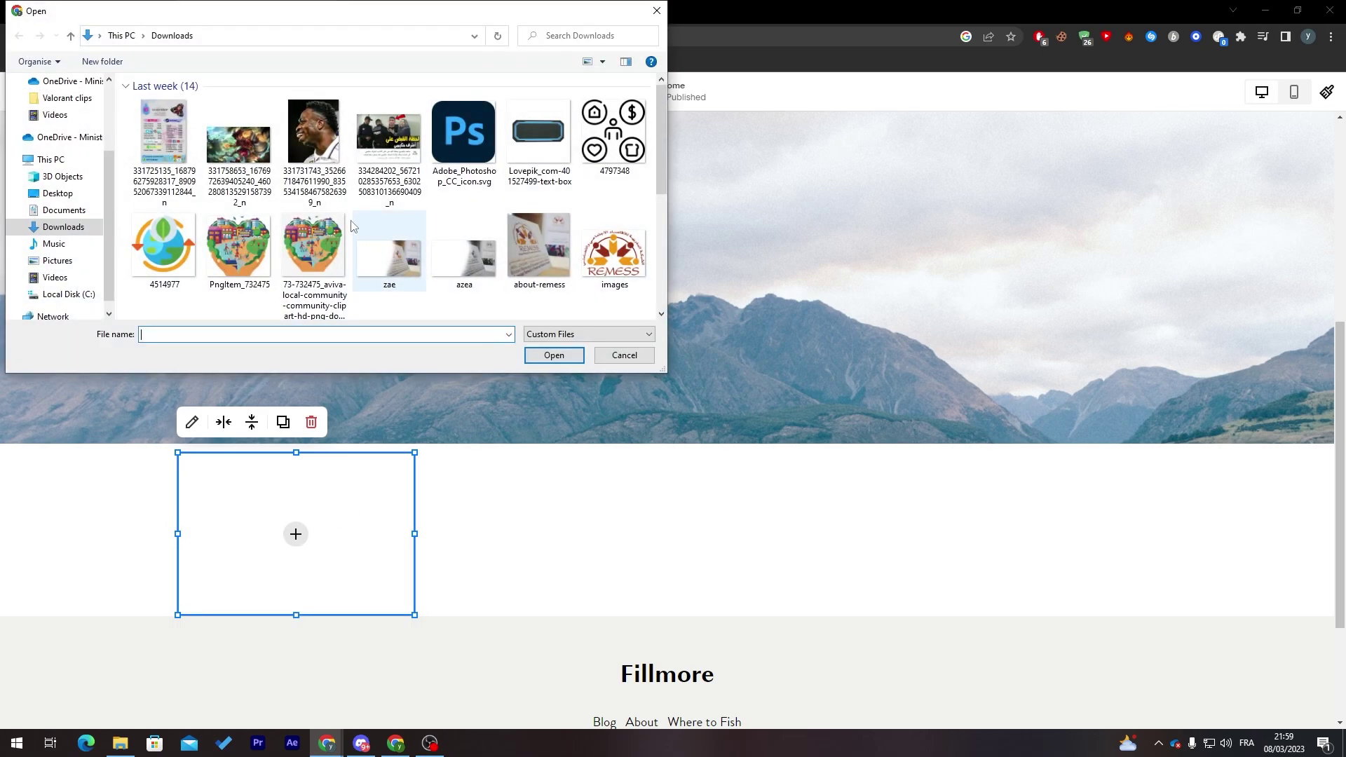
pyautogui.doubleClick(255, 141)
# Step: Add an empty text block to the section
pyautogui.click(539, 559)
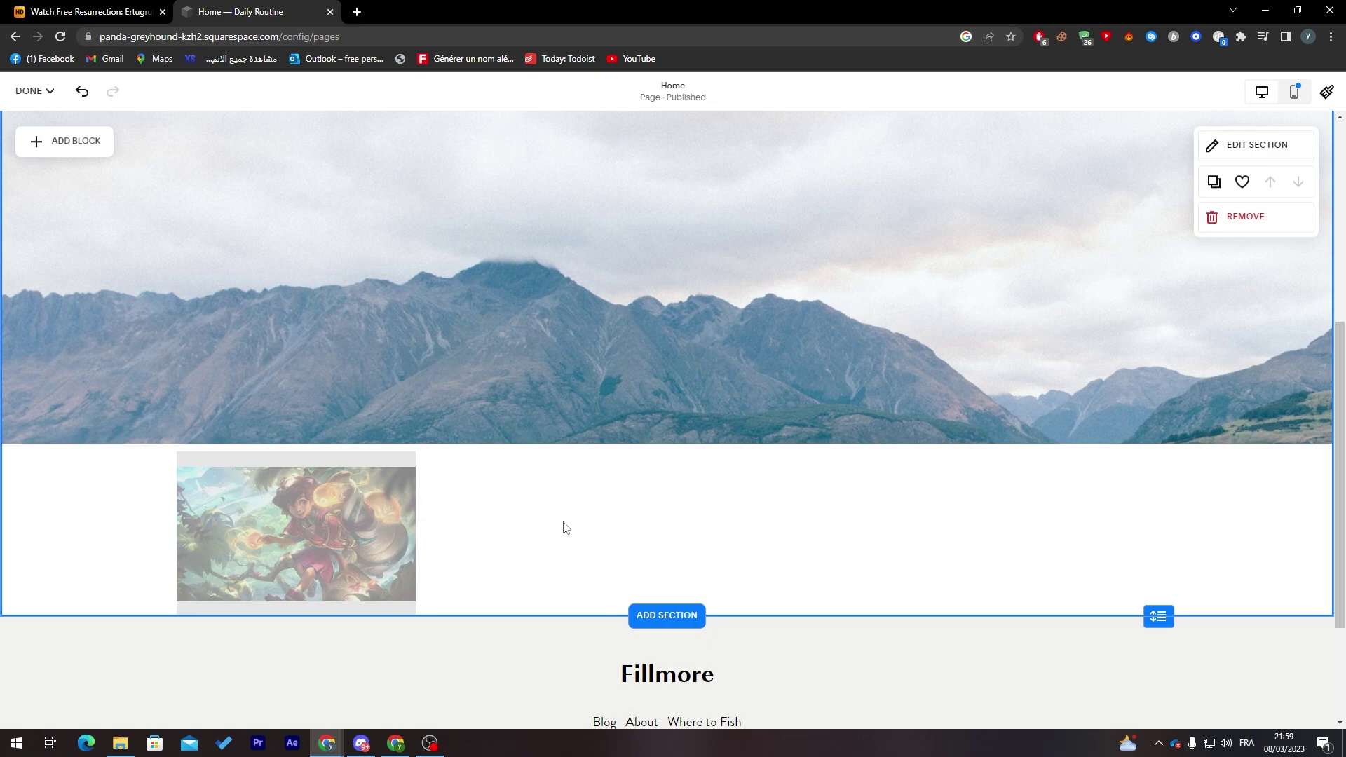
pyautogui.click(102, 144)
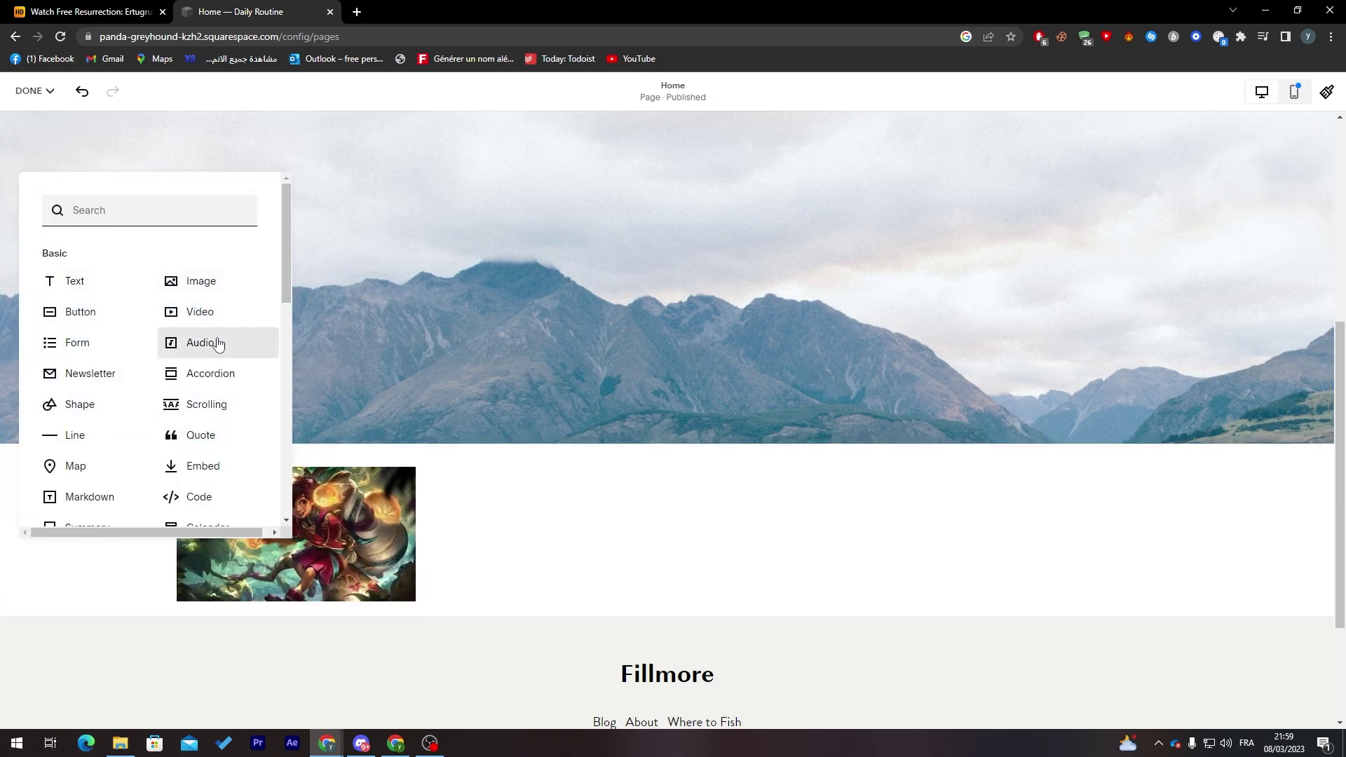
pyautogui.click(91, 289)
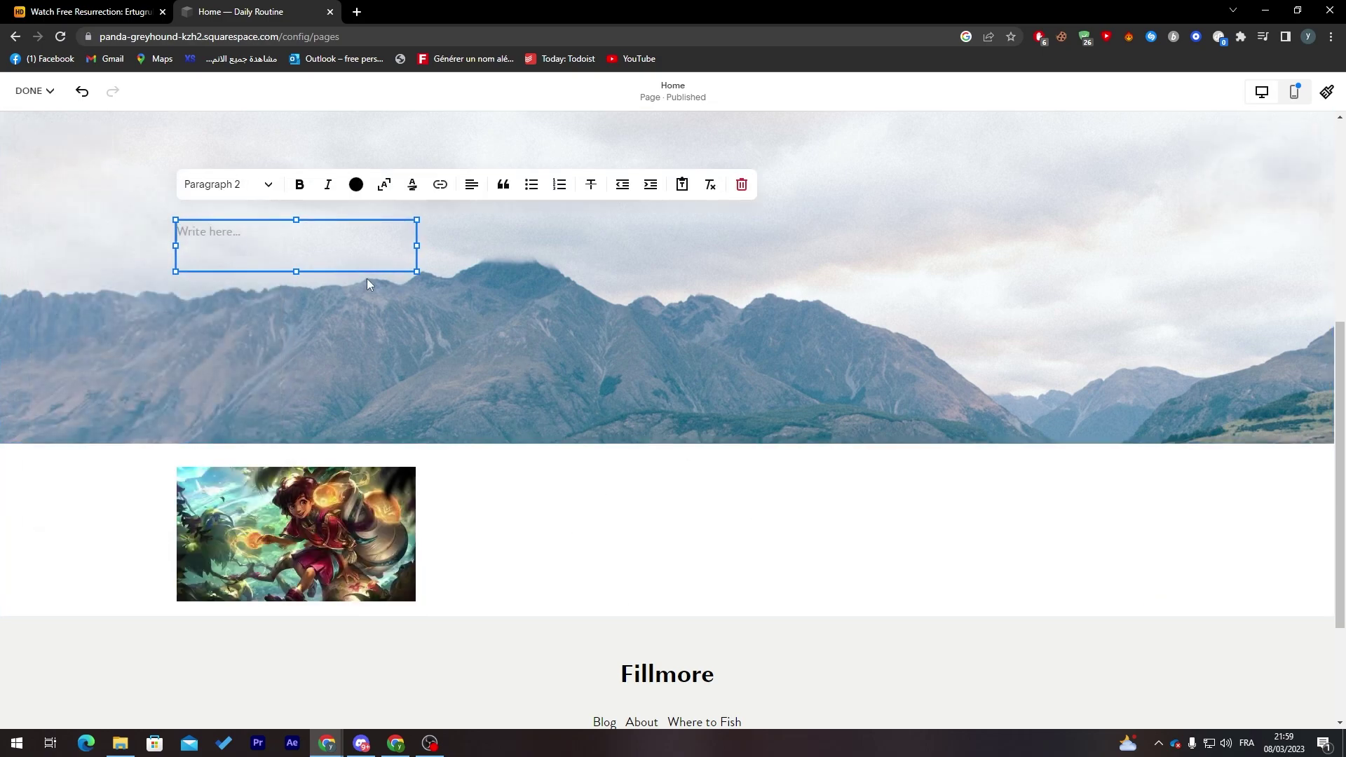
# Step: Move the text block beside the illustration and style TITLE 1 as Heading 2
pyautogui.moveTo(357, 220); pyautogui.dragTo(840, 451)
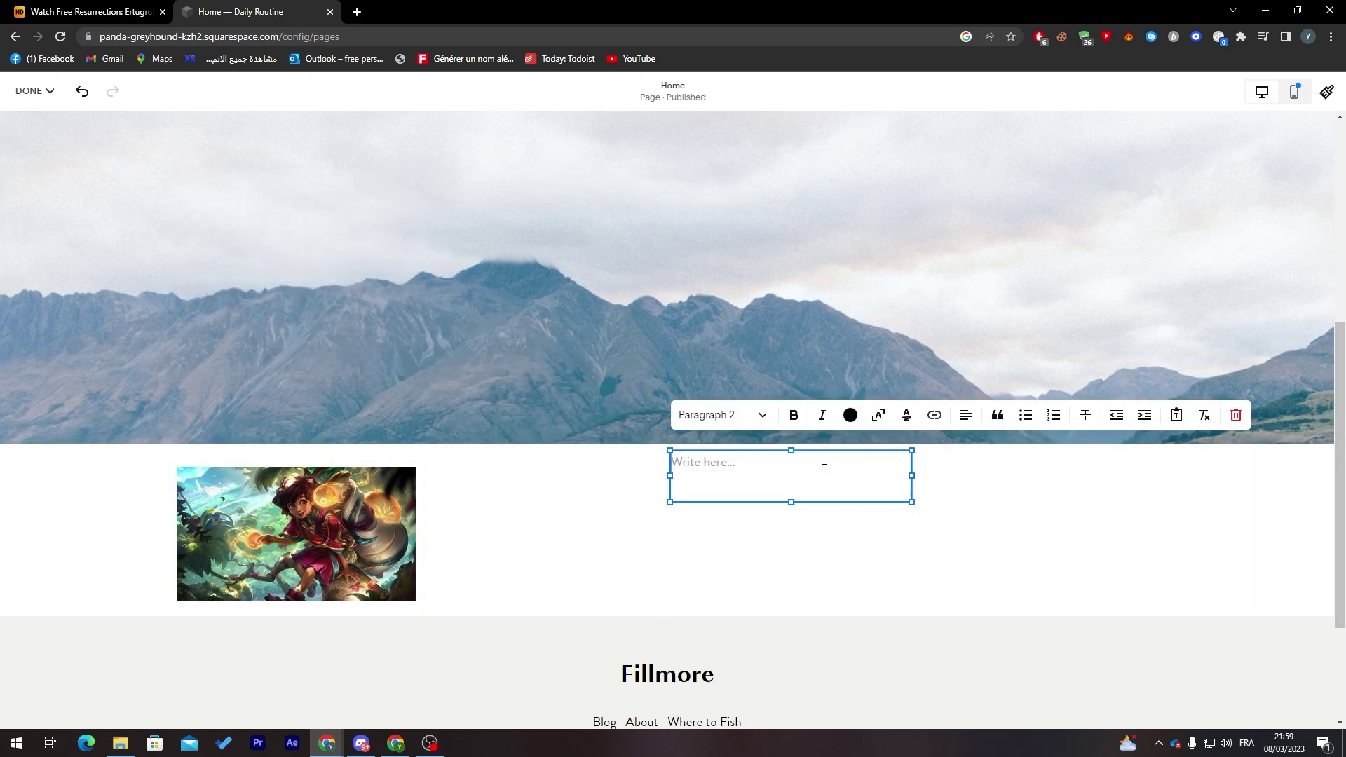
pyautogui.tripleClick(706, 466)
pyautogui.click(763, 415)
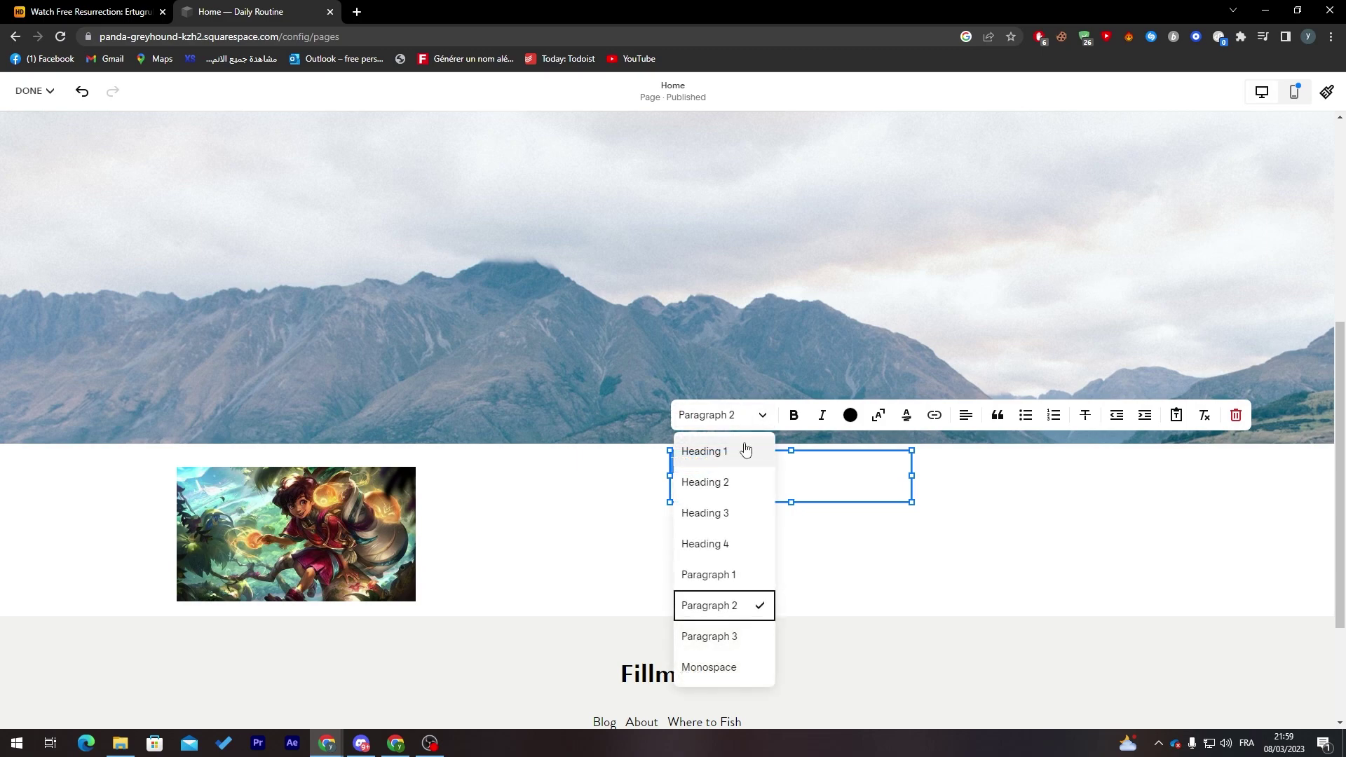
pyautogui.click(701, 451)
pyautogui.click(762, 415)
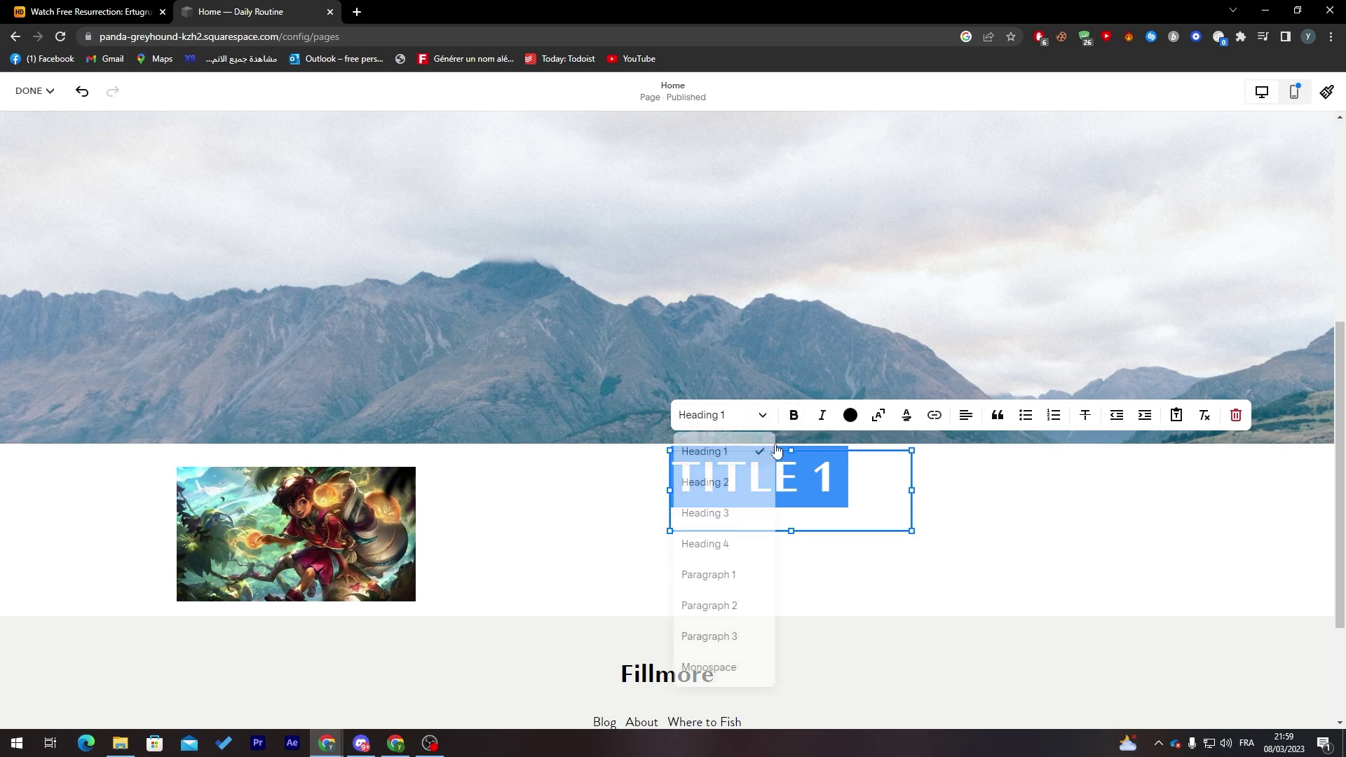
pyautogui.click(739, 489)
# Step: Centre-align the TITLE 1 heading
pyautogui.click(840, 452)
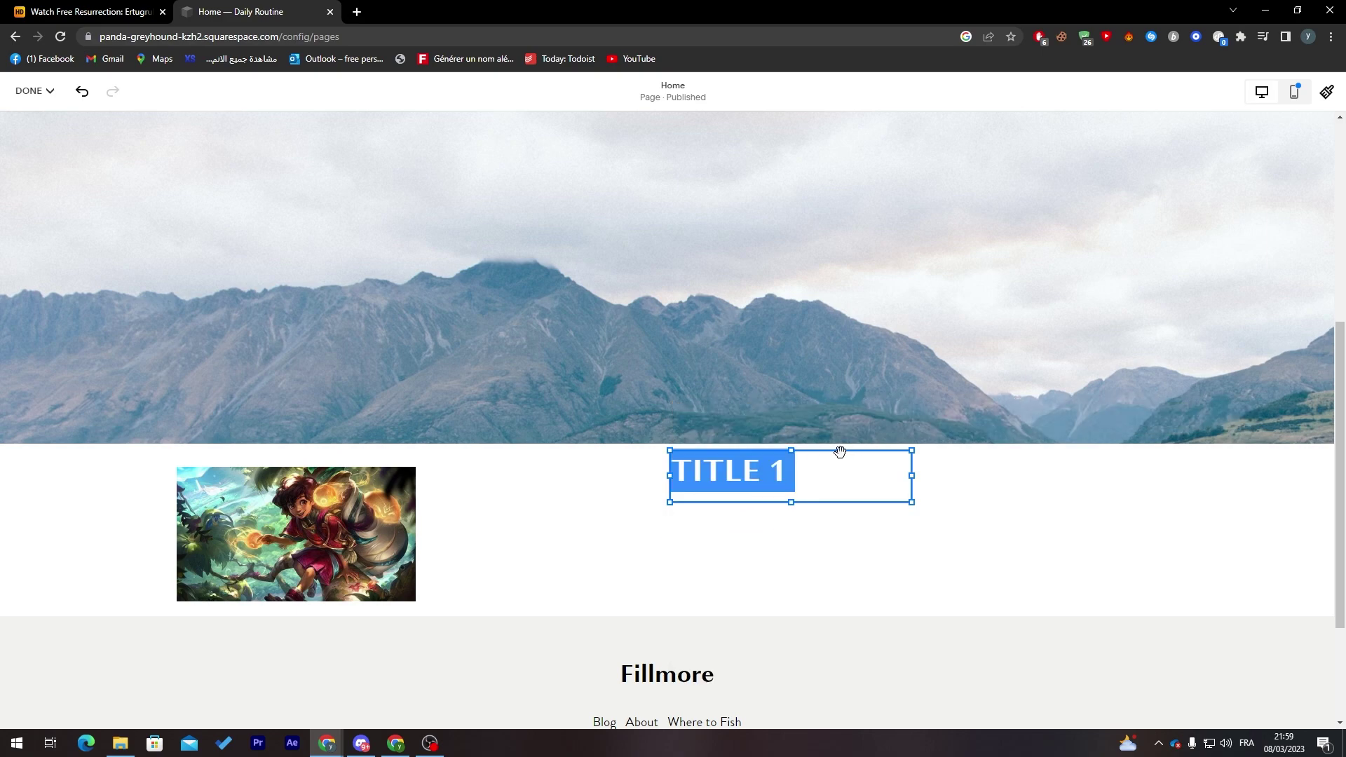
pyautogui.click(811, 478)
pyautogui.tripleClick(814, 474)
pyautogui.click(966, 415)
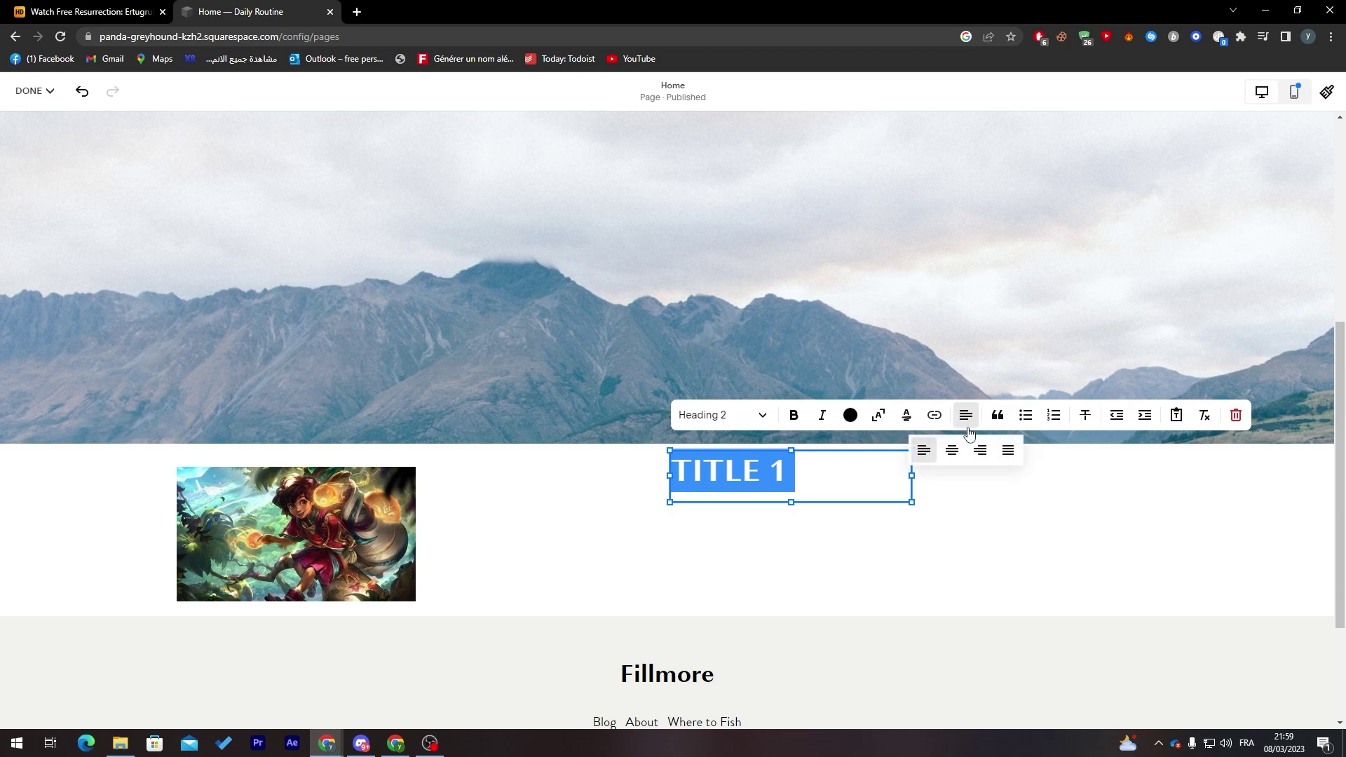
pyautogui.click(951, 451)
pyautogui.click(848, 522)
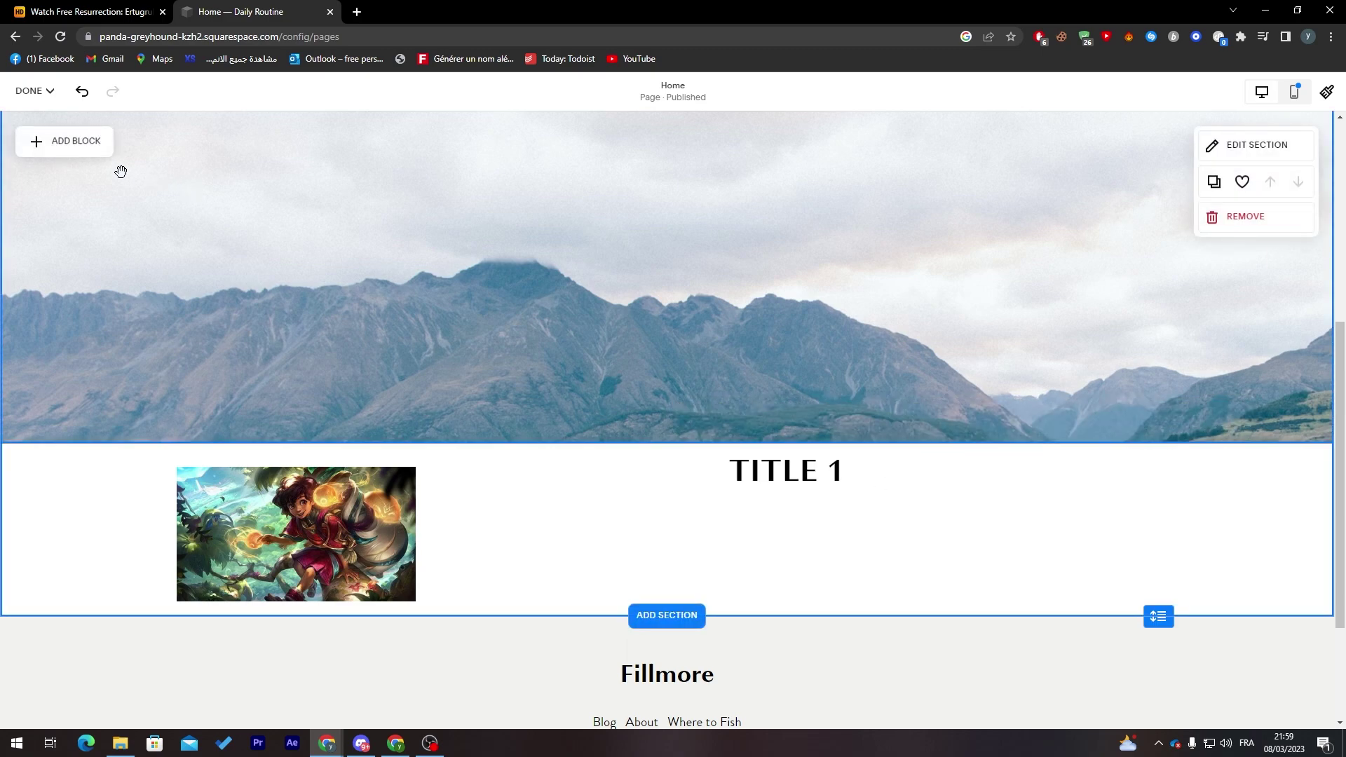
pyautogui.click(74, 143)
# Step: Add a new text block and place it below the TITLE 1 heading
pyautogui.click(74, 277)
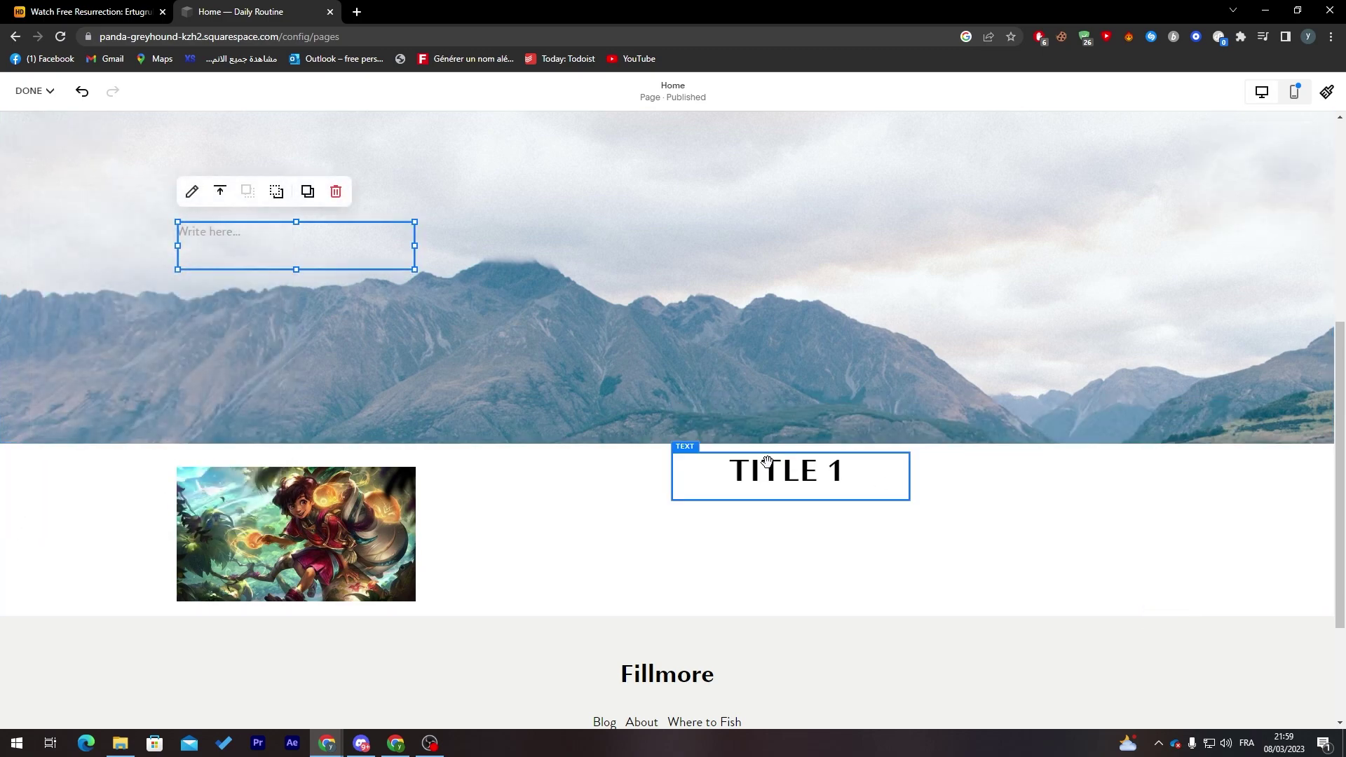
pyautogui.moveTo(389, 231); pyautogui.dragTo(384, 222)
pyautogui.click(425, 224)
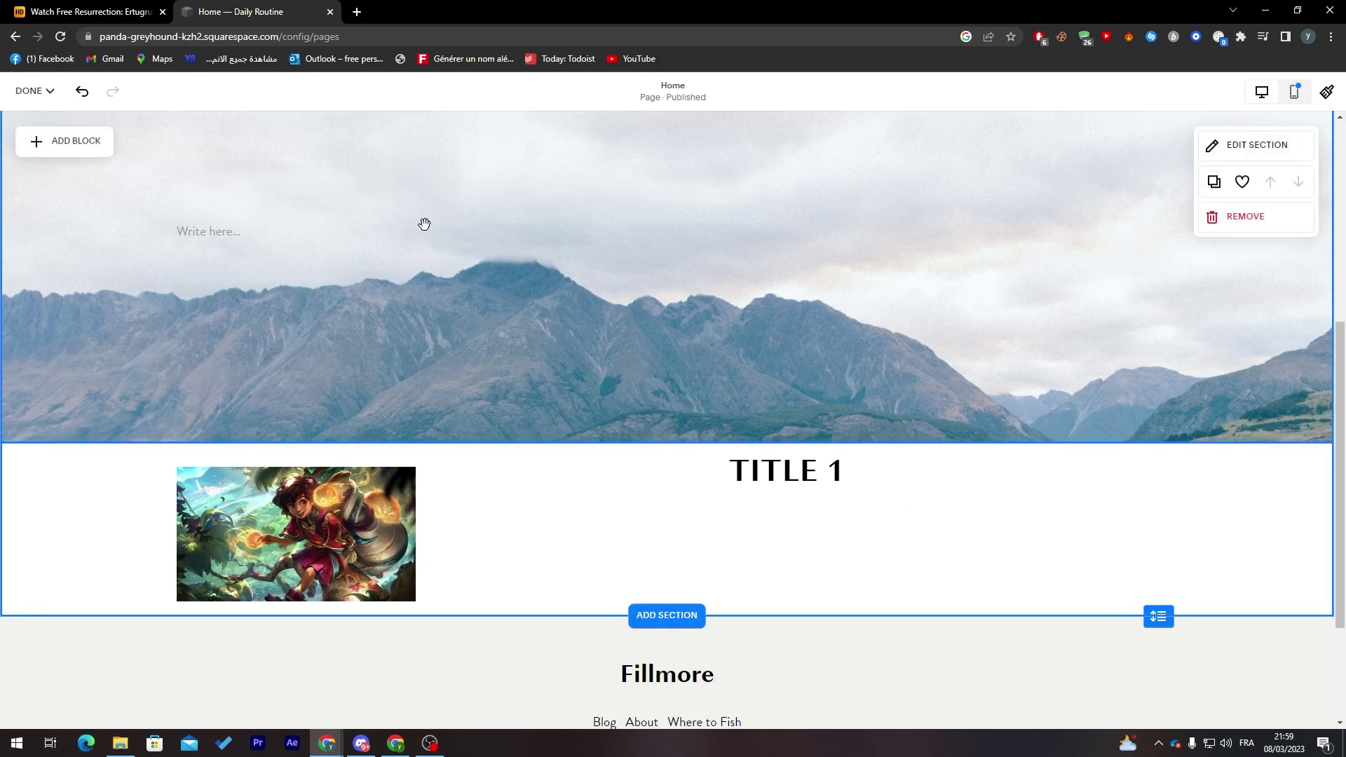
pyautogui.moveTo(298, 230); pyautogui.dragTo(806, 523)
pyautogui.click(854, 530)
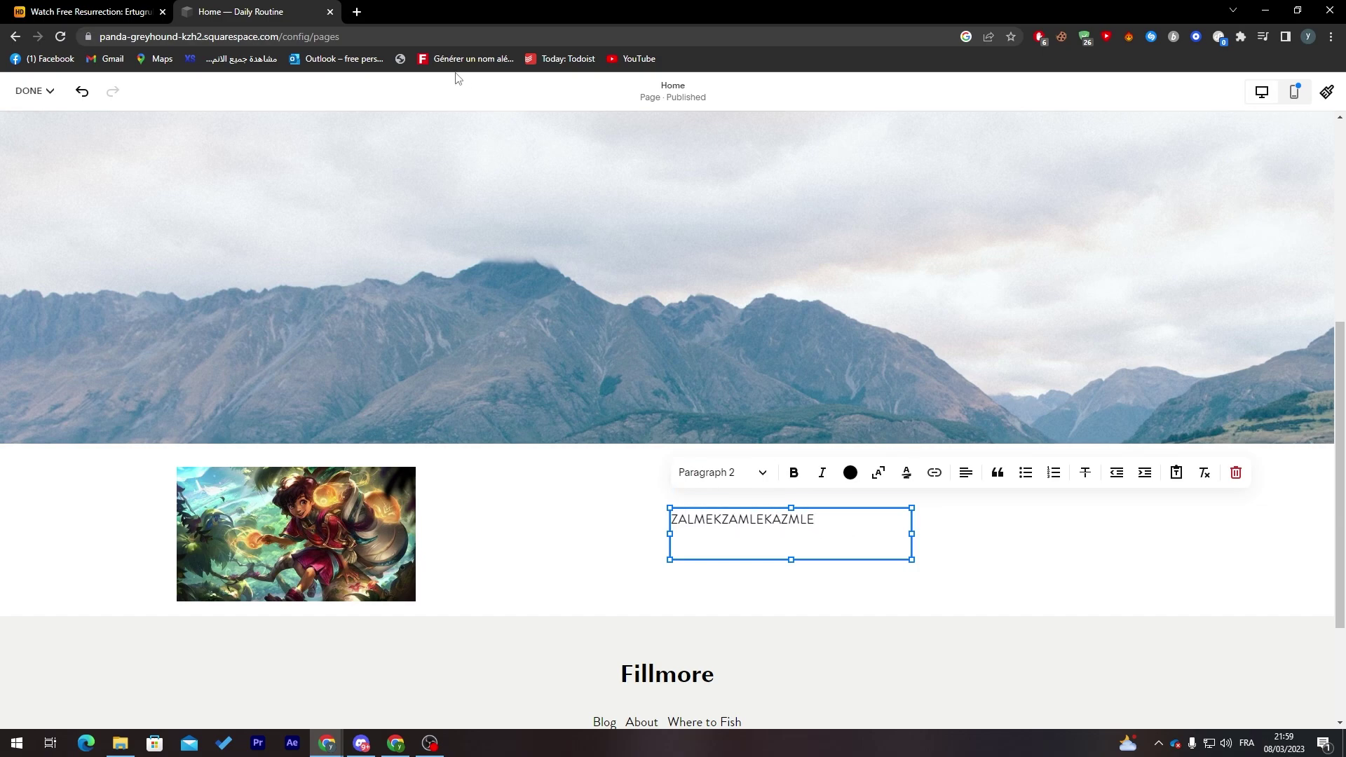
# Step: Fill the new text block with a single line of placeholder text
pyautogui.hotkey('ctrl', 'a')
pyautogui.press('BackSpace')
pyautogui.write('azelmzem')
pyautogui.hotkey('ctrl', 'a')
pyautogui.write('Esra Bilgiç')
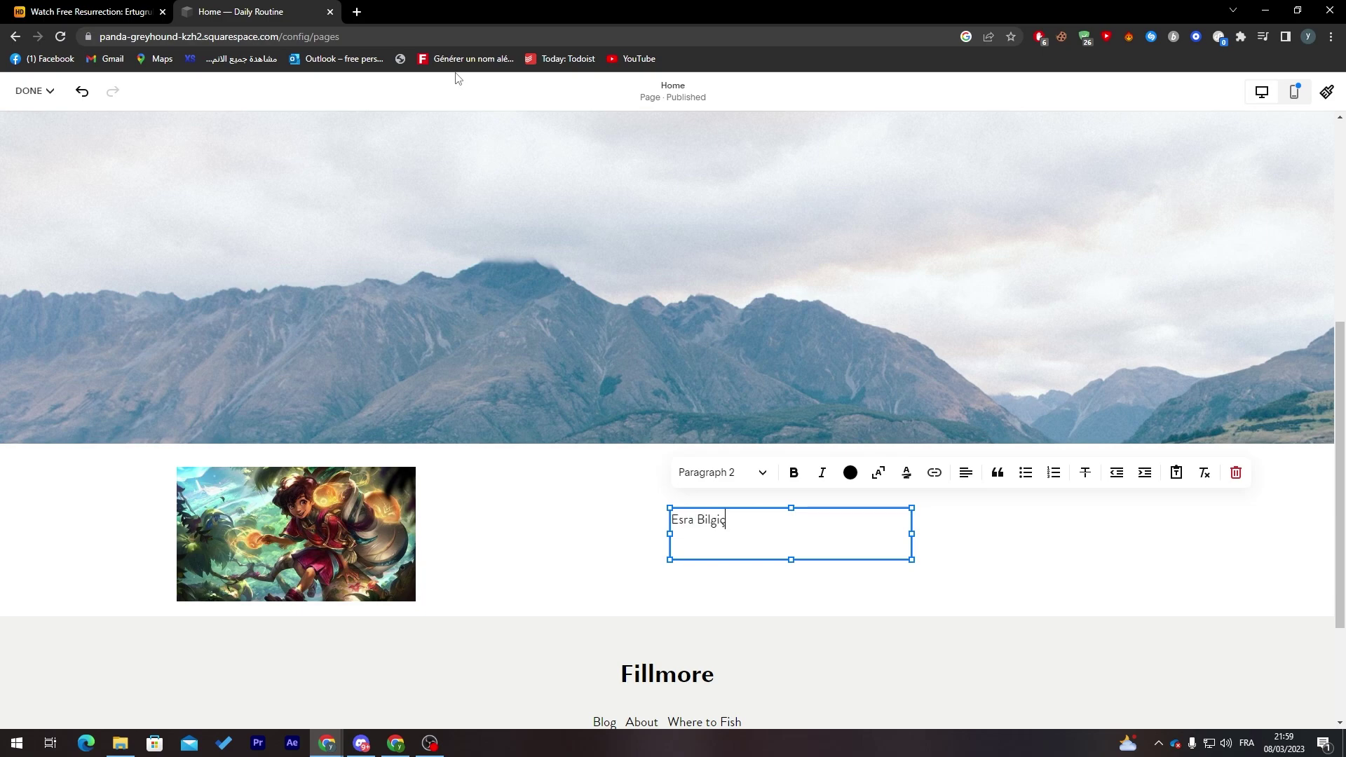
pyautogui.hotkey('ctrl', 'a')
pyautogui.write('zae')
pyautogui.hotkey('ctrl', 'v')
pyautogui.hotkey('ctrl', 'v')
pyautogui.hotkey('ctrl', 'v')
pyautogui.hotkey('ctrl', 'v')
pyautogui.hotkey('ctrl', 'v')
pyautogui.hotkey('ctrl', 'v')
pyautogui.hotkey('ctrl', 'v')
pyautogui.hotkey('ctrl', 'v')
pyautogui.hotkey('ctrl', 'v')
pyautogui.hotkey('ctrl', 'v')
pyautogui.hotkey('ctrl', 'v')
pyautogui.hotkey('ctrl', 'v')
pyautogui.hotkey('ctrl', 'v')
pyautogui.hotkey('ctrl', 'v')
pyautogui.hotkey('ctrl', 'v')
pyautogui.hotkey('ctrl', 'v')
pyautogui.hotkey('ctrl', 'v')
pyautogui.hotkey('ctrl', 'a')
pyautogui.write('zaelameaz')
pyautogui.hotkey('ctrl', 'a')
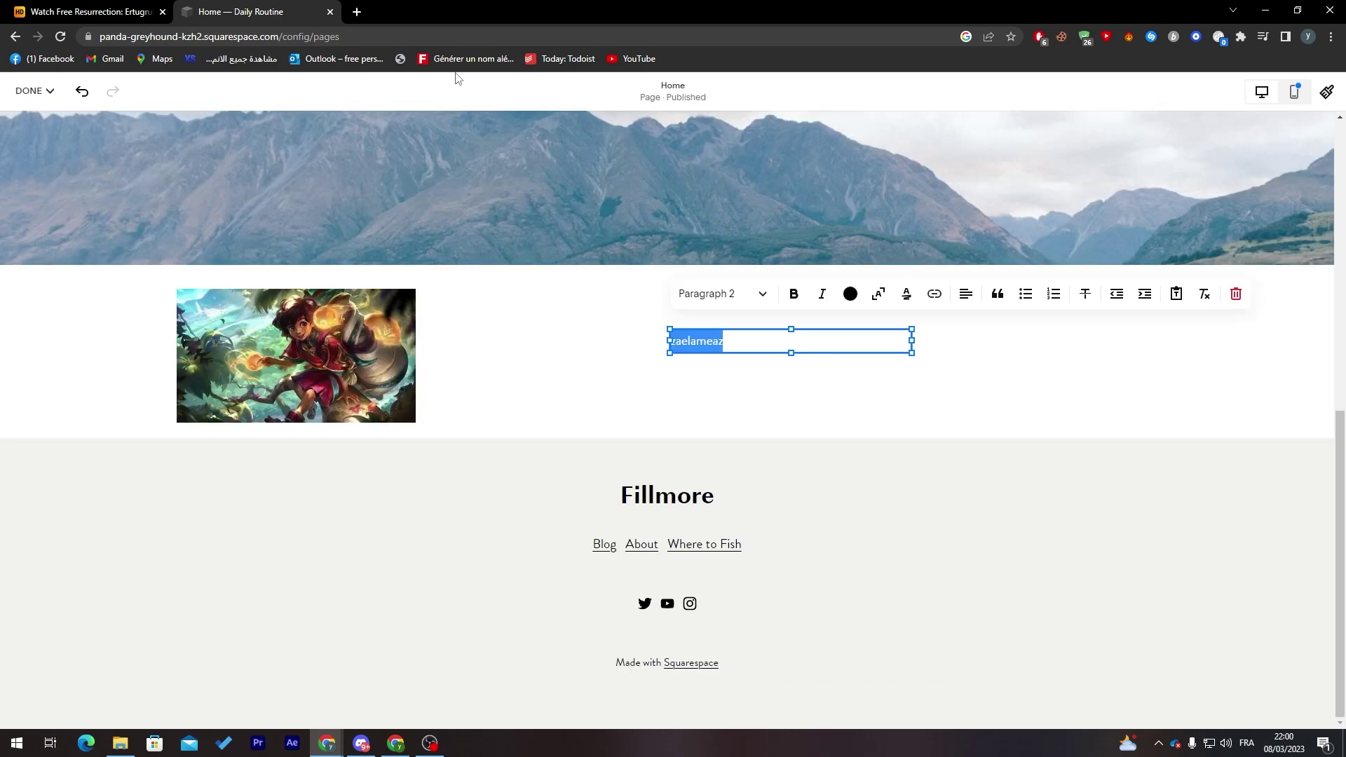
pyautogui.write('zaelameaz')
pyautogui.write('zaelameaz')
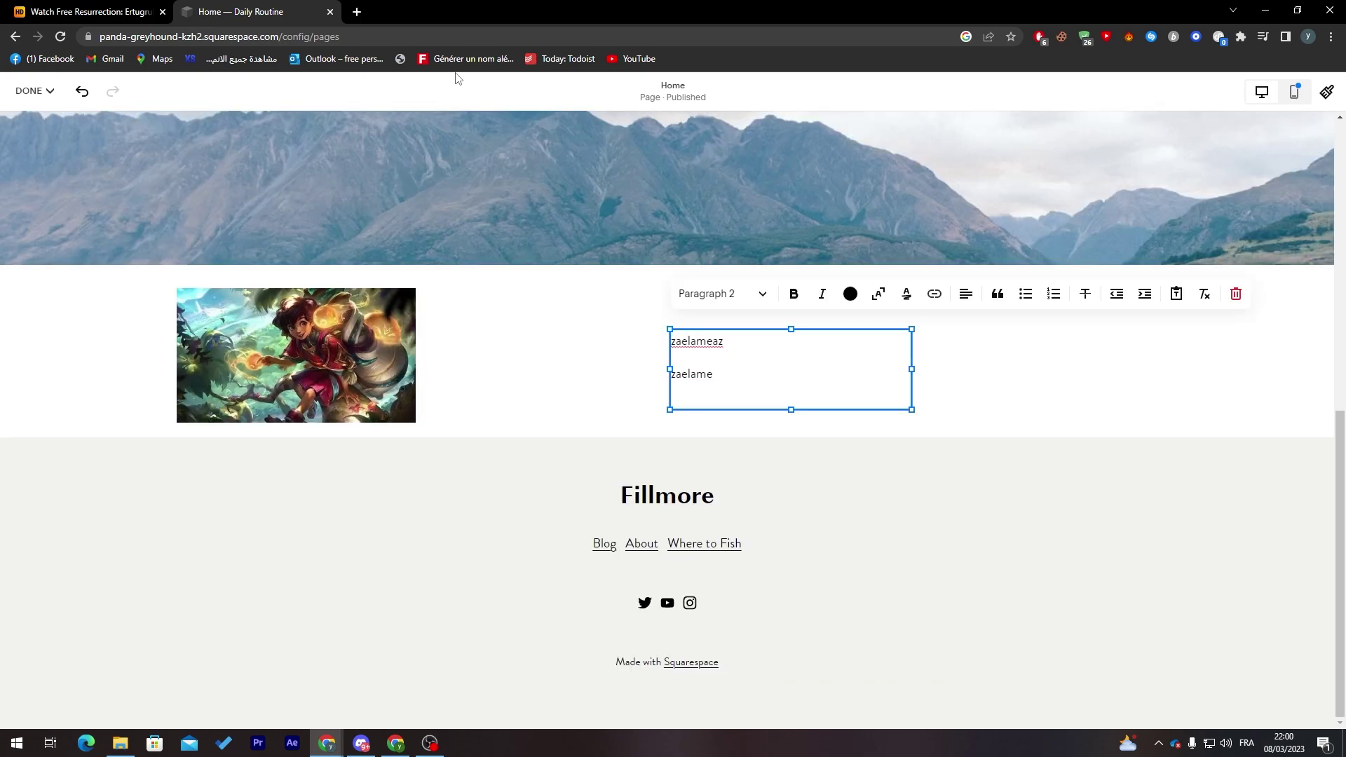
pyautogui.press('BackSpace')
pyautogui.press('BackSpace')
pyautogui.press('BackSpace')
pyautogui.press('BackSpace')
pyautogui.press('BackSpace')
pyautogui.press('BackSpace')
pyautogui.press('BackSpace')
pyautogui.write('zaeazmùleazlùmeazùmelzaùmelzaùmleazùm')
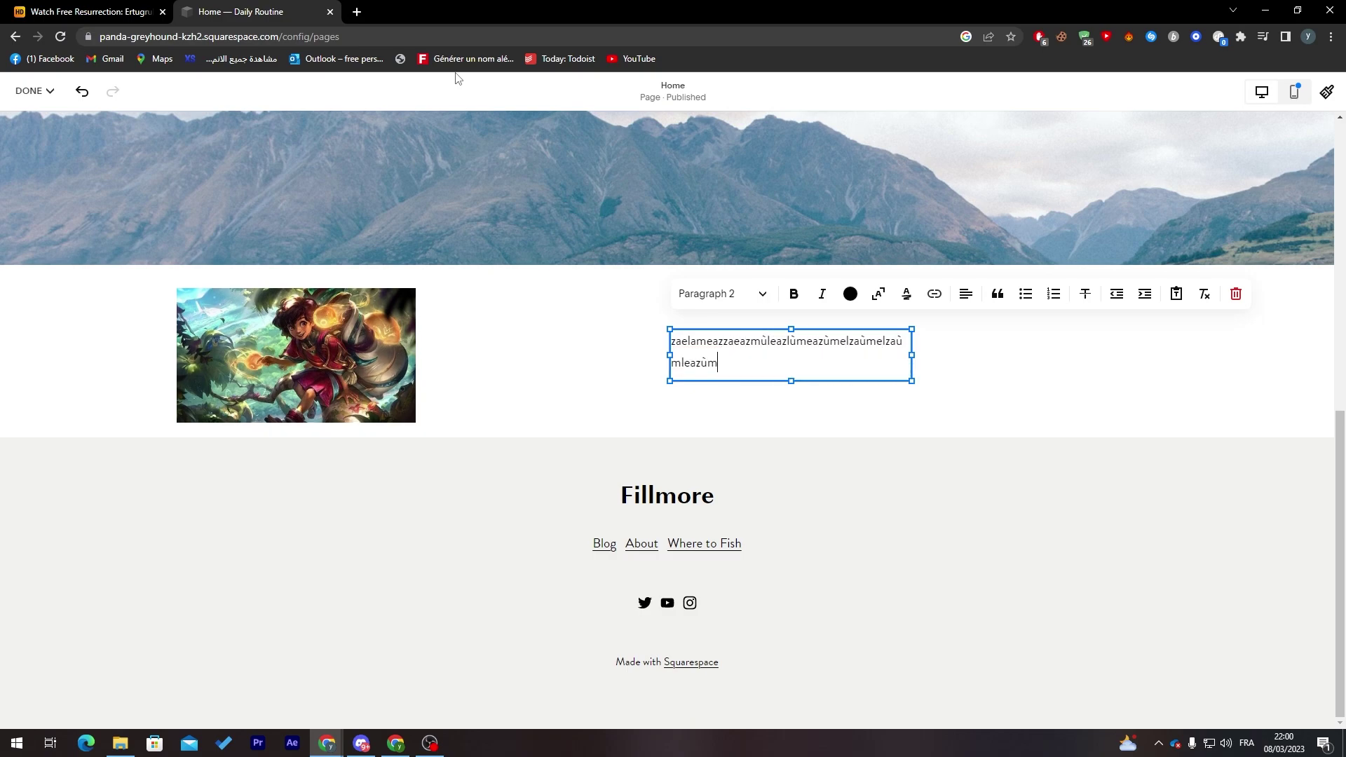
pyautogui.write('elazùmelzaùelùzamleaùmzelazùmelazùmelzaùmelzaùemzaleù')
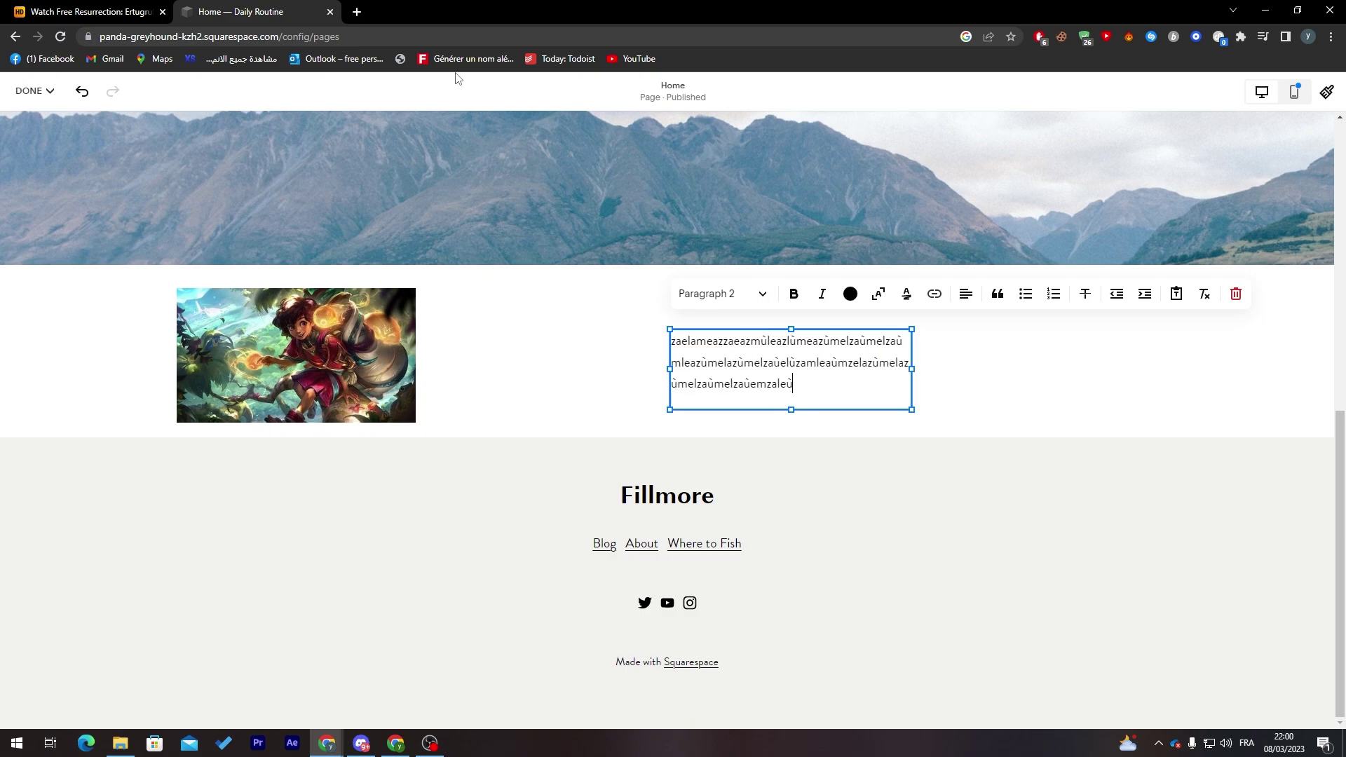
pyautogui.write('zamleùazlezùmaleùazmeaùz')
# Step: Set the paragraph to Paragraph 1 style, widen its block, and move it up under TITLE 1
pyautogui.click(646, 175)
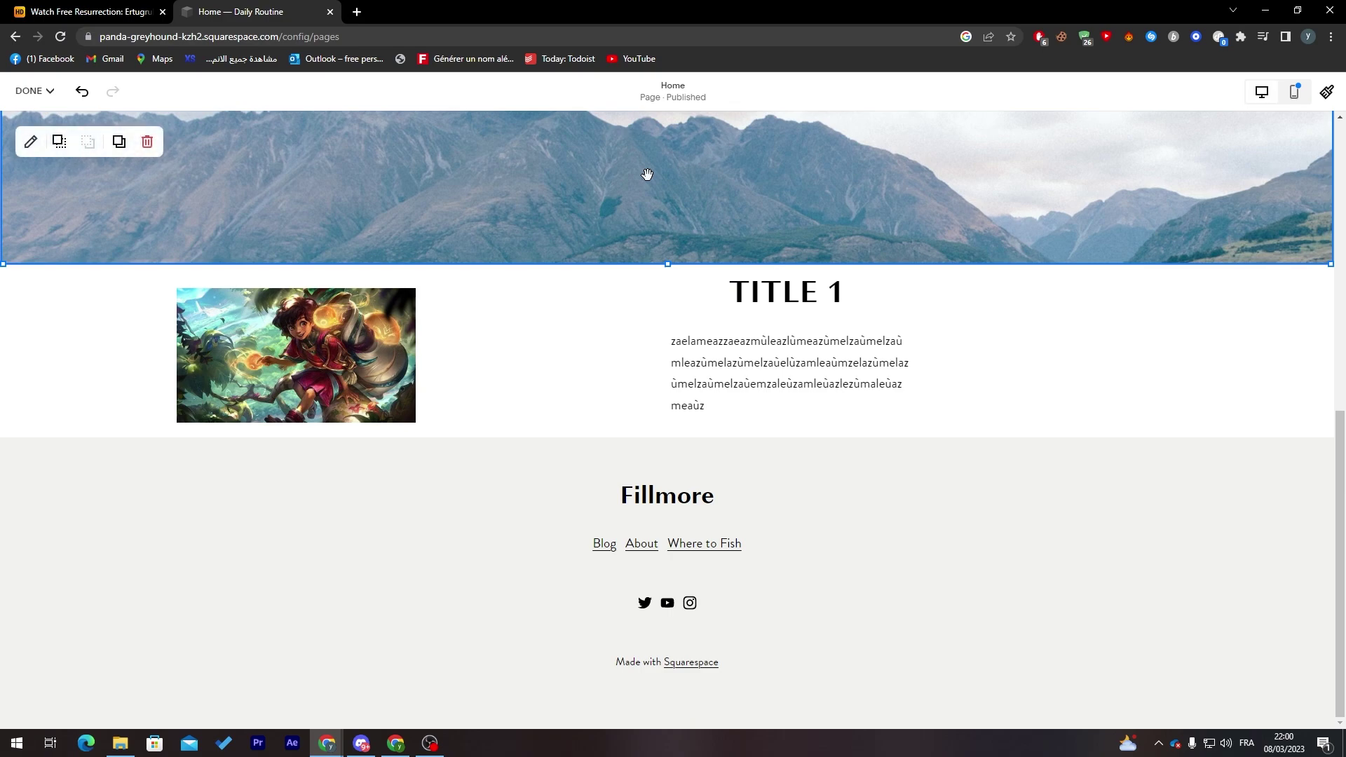
pyautogui.click(788, 397)
pyautogui.doubleClick(794, 355)
pyautogui.click(751, 294)
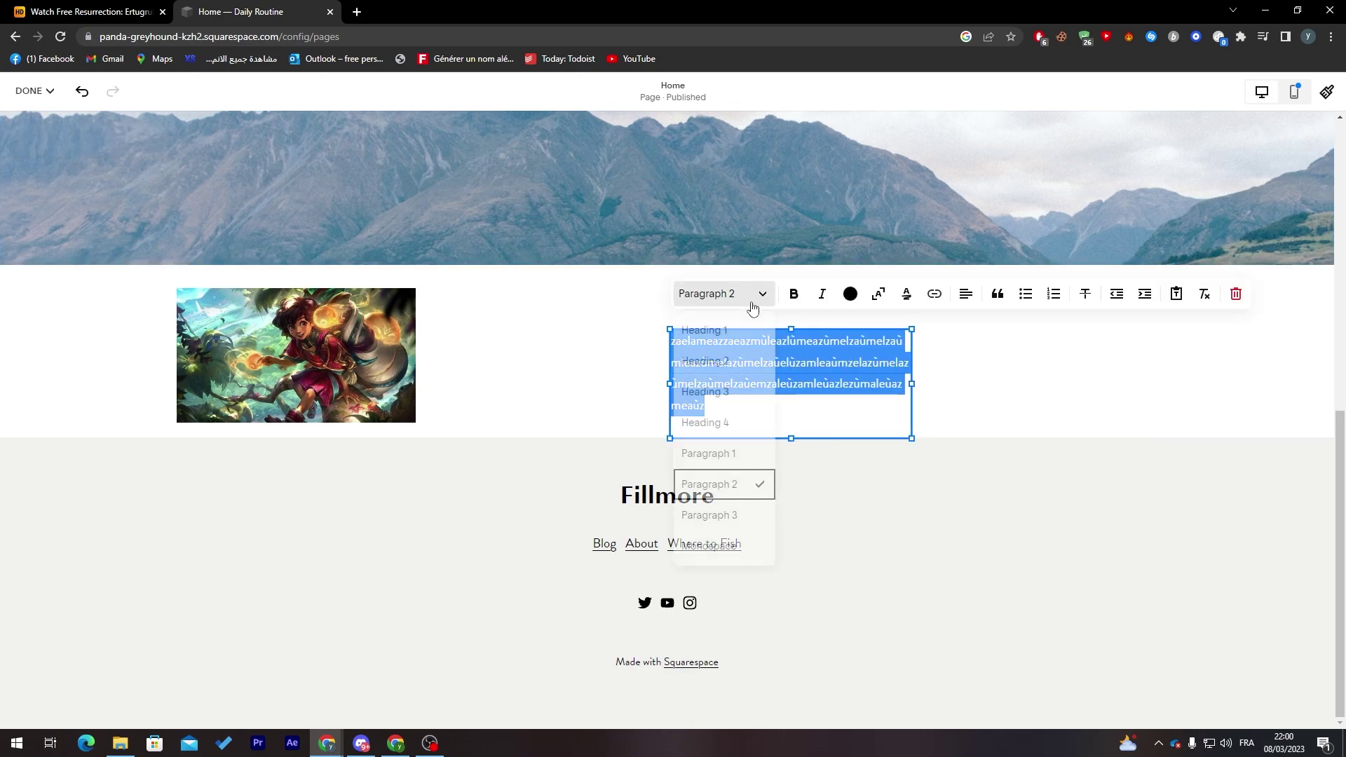
pyautogui.click(738, 449)
pyautogui.moveTo(912, 412); pyautogui.dragTo(1076, 413)
pyautogui.click(1136, 409)
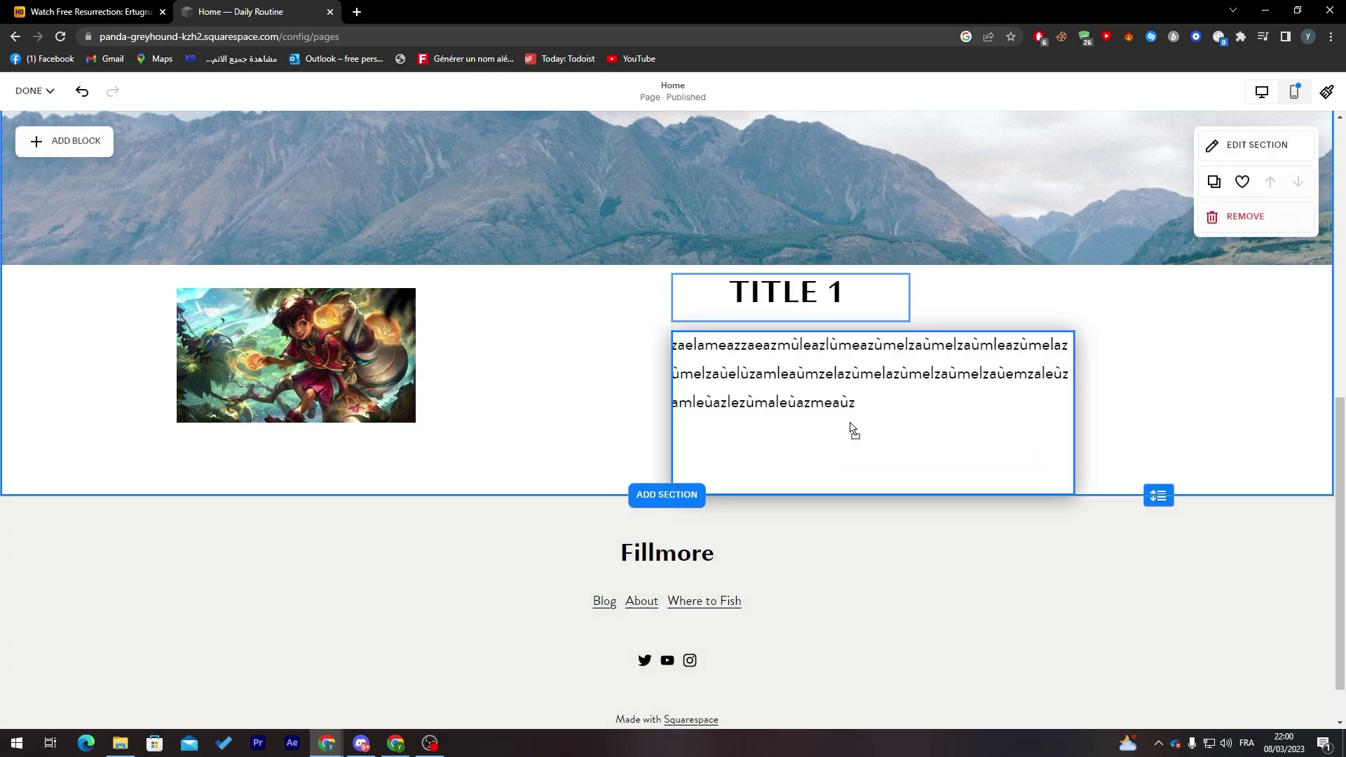
pyautogui.moveTo(850, 430); pyautogui.dragTo(841, 417)
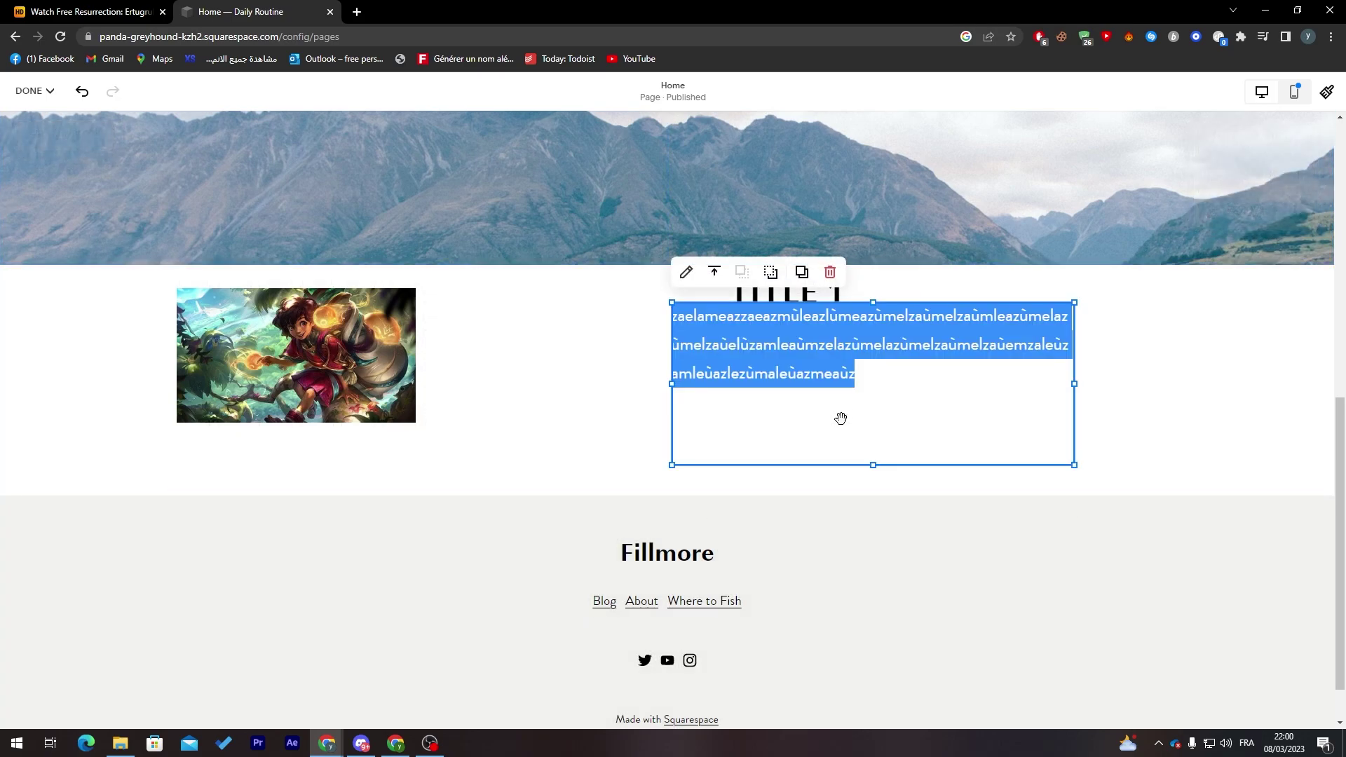
pyautogui.click(865, 481)
pyautogui.scroll(3, 851, 369)
pyautogui.click(875, 600)
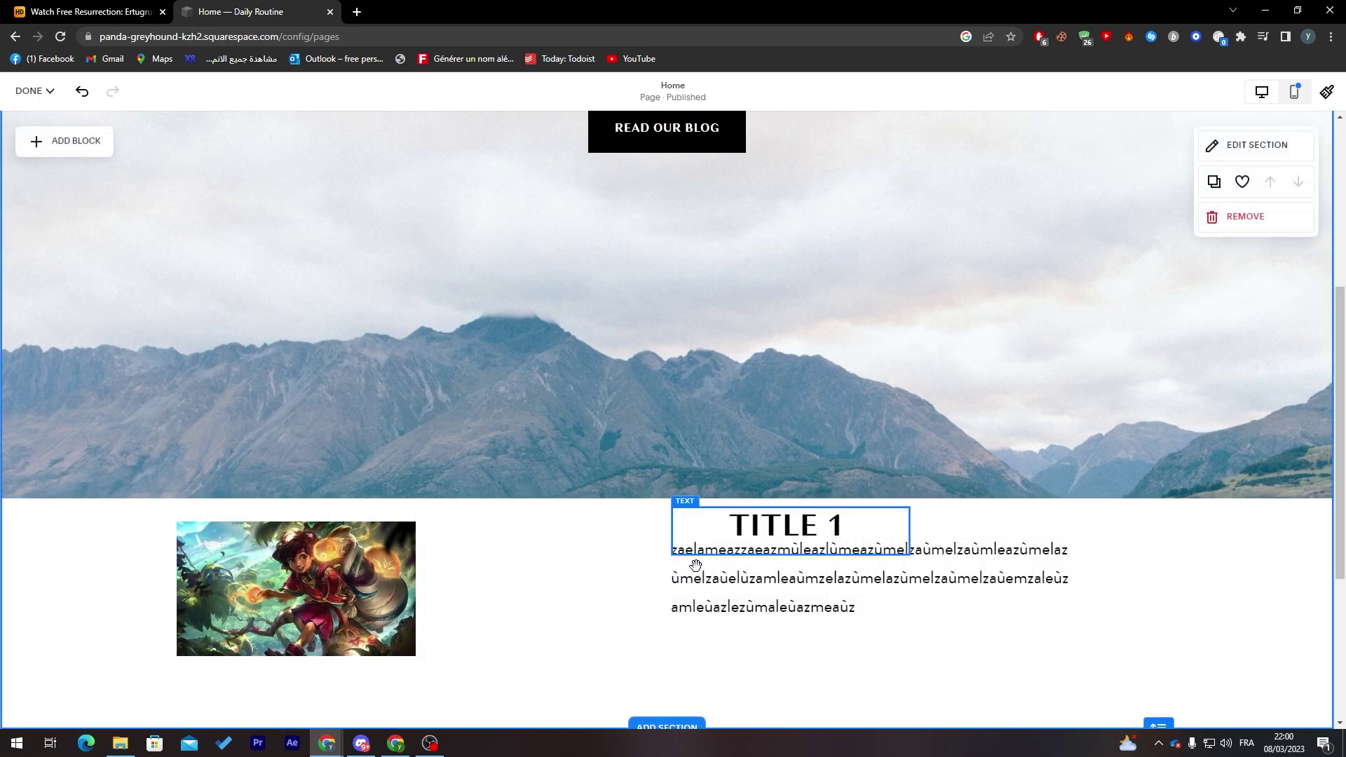
# Step: Colour the paragraph text tan and preview the custom colour options
pyautogui.tripleClick(760, 569)
pyautogui.click(850, 499)
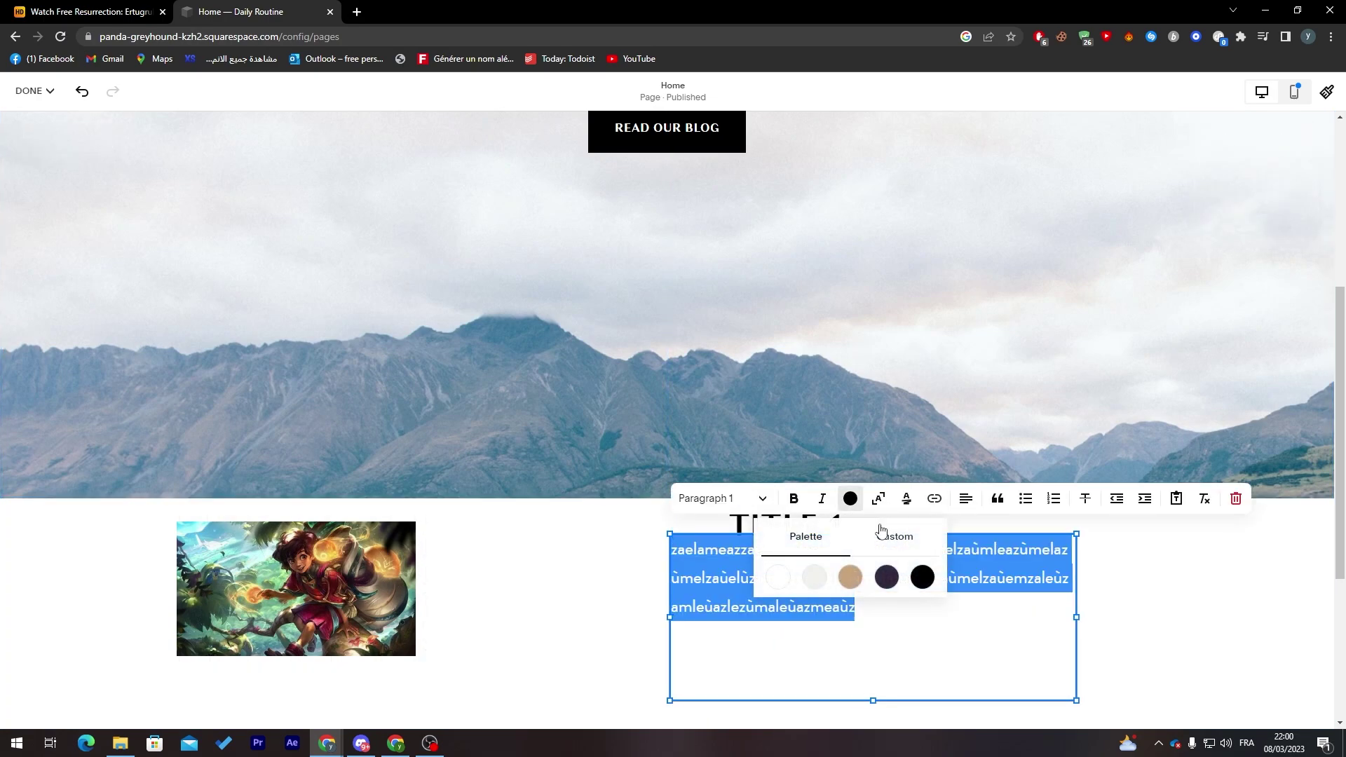
pyautogui.click(852, 576)
pyautogui.click(850, 498)
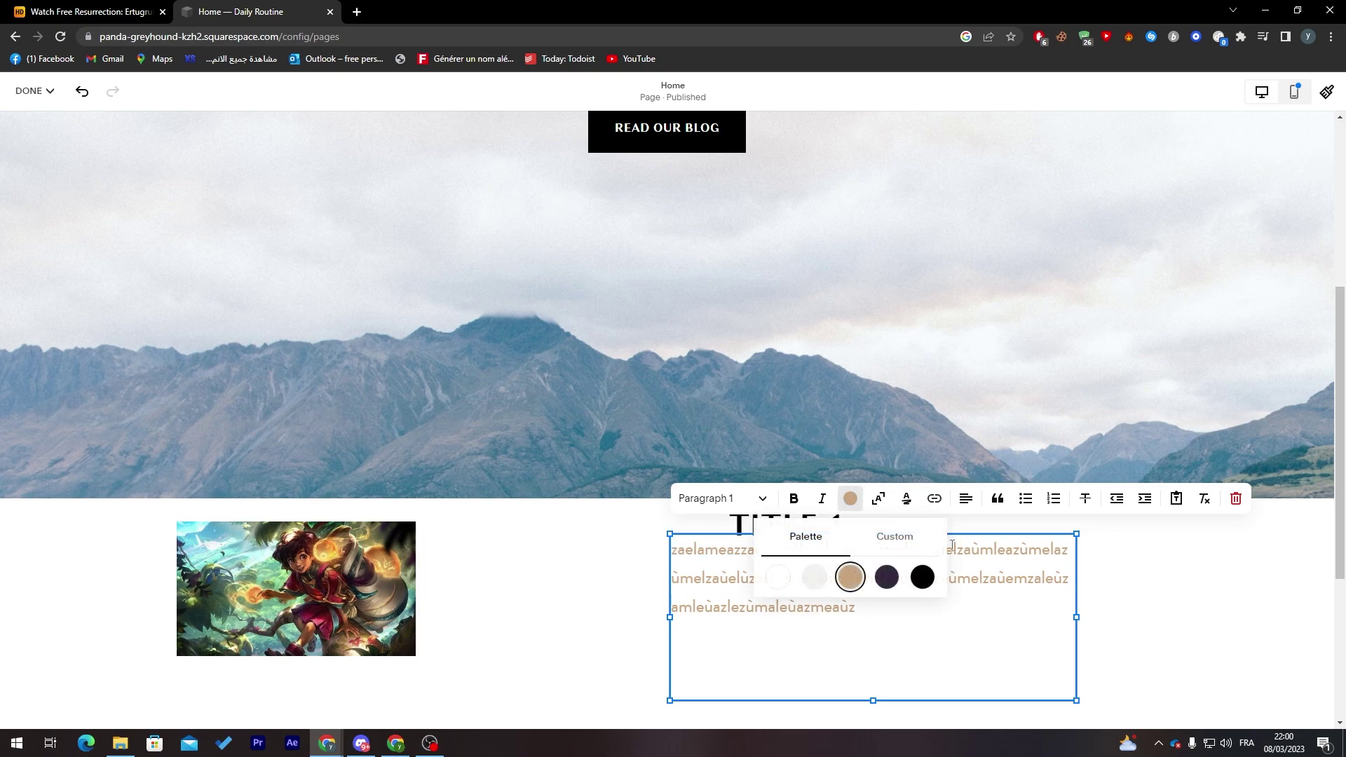
pyautogui.click(896, 537)
pyautogui.click(1064, 355)
pyautogui.scroll(-3, 1063, 354)
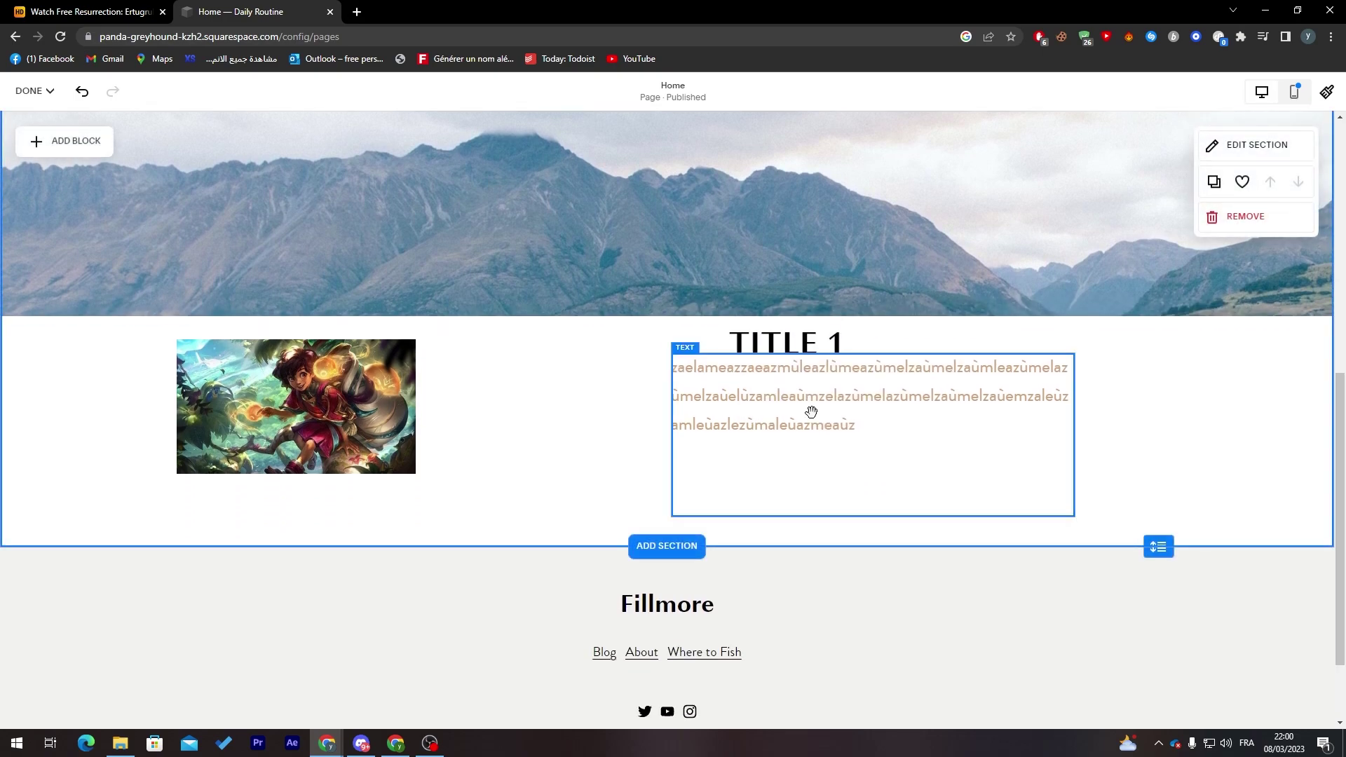
# Step: Recolour all the paragraph text with a custom deep purple (#5012B3)
pyautogui.click(811, 412)
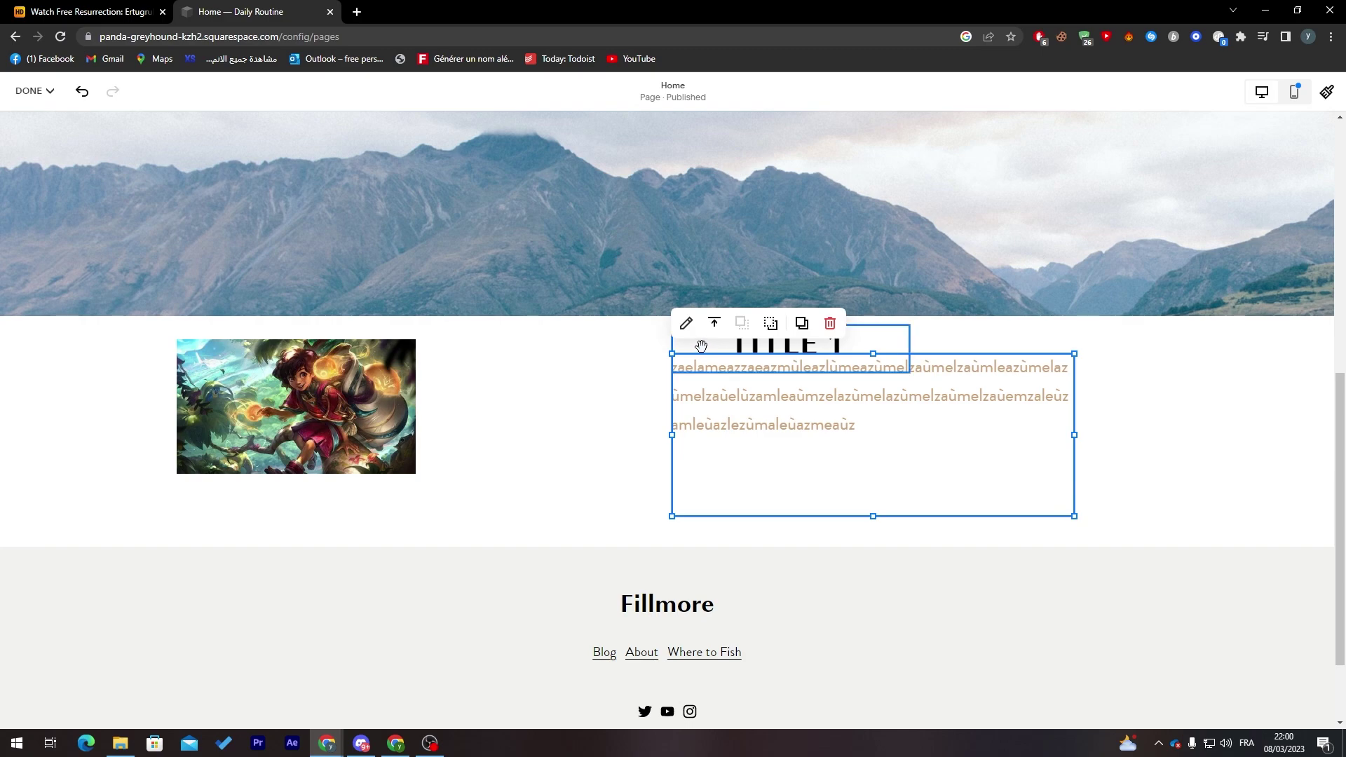
pyautogui.click(737, 394)
pyautogui.hotkey('ctrl', 'a')
pyautogui.click(844, 317)
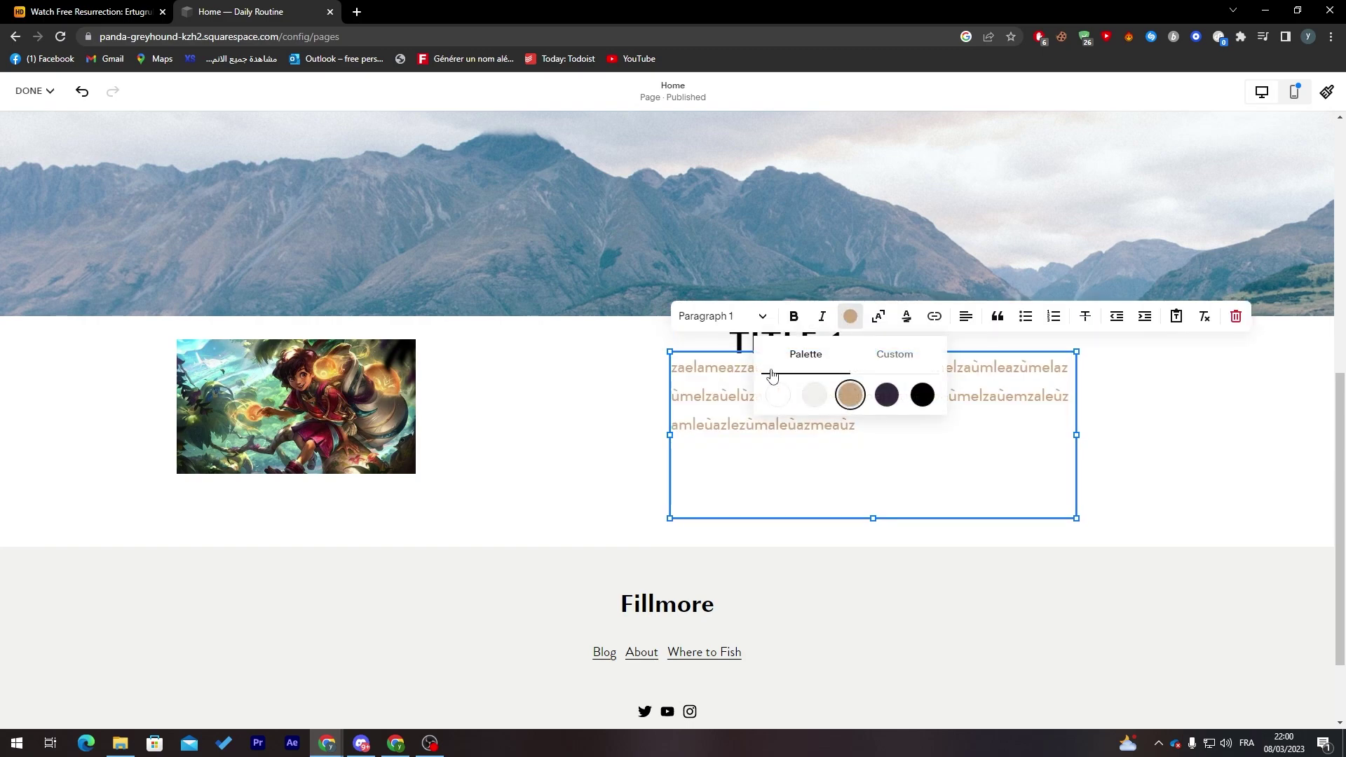
pyautogui.click(889, 355)
pyautogui.tripleClick(811, 595)
pyautogui.click(785, 570)
pyautogui.click(828, 568)
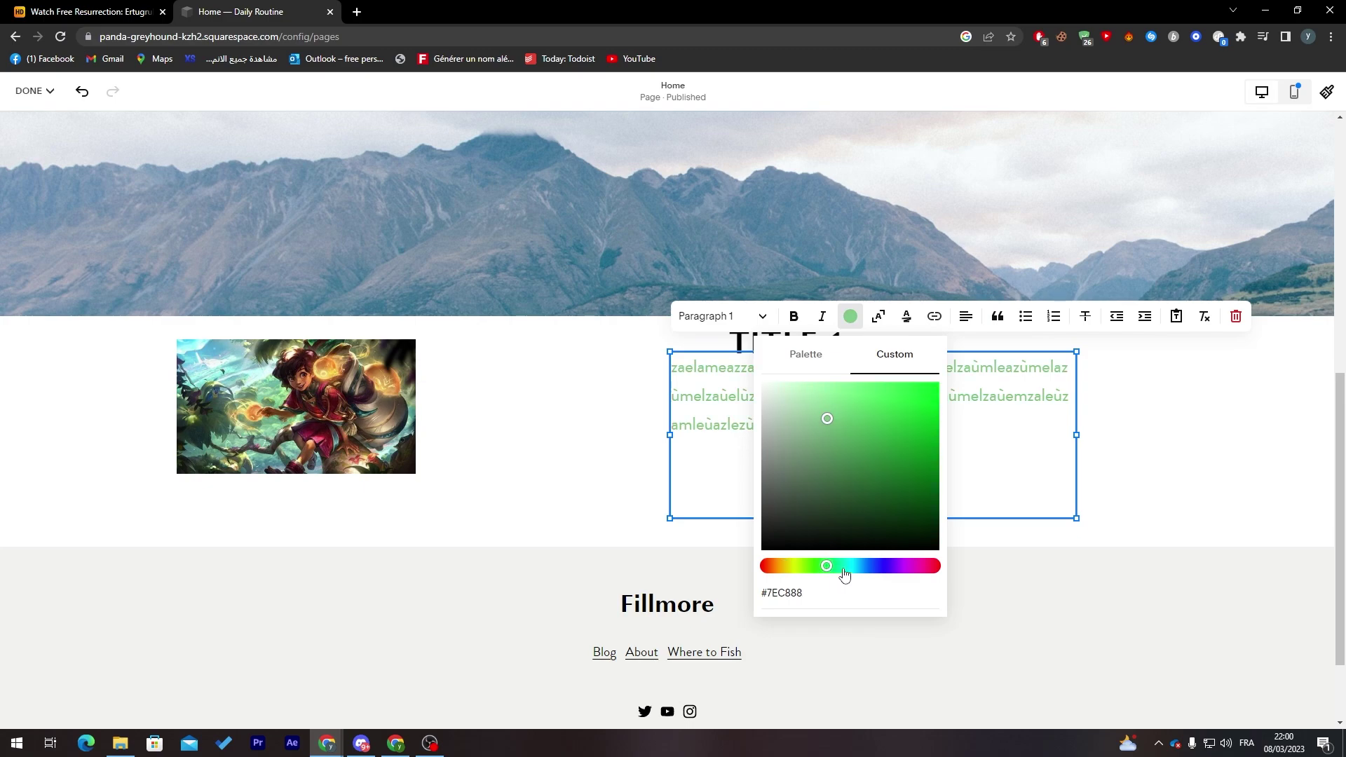
pyautogui.click(891, 567)
pyautogui.click(922, 432)
pyautogui.click(1255, 441)
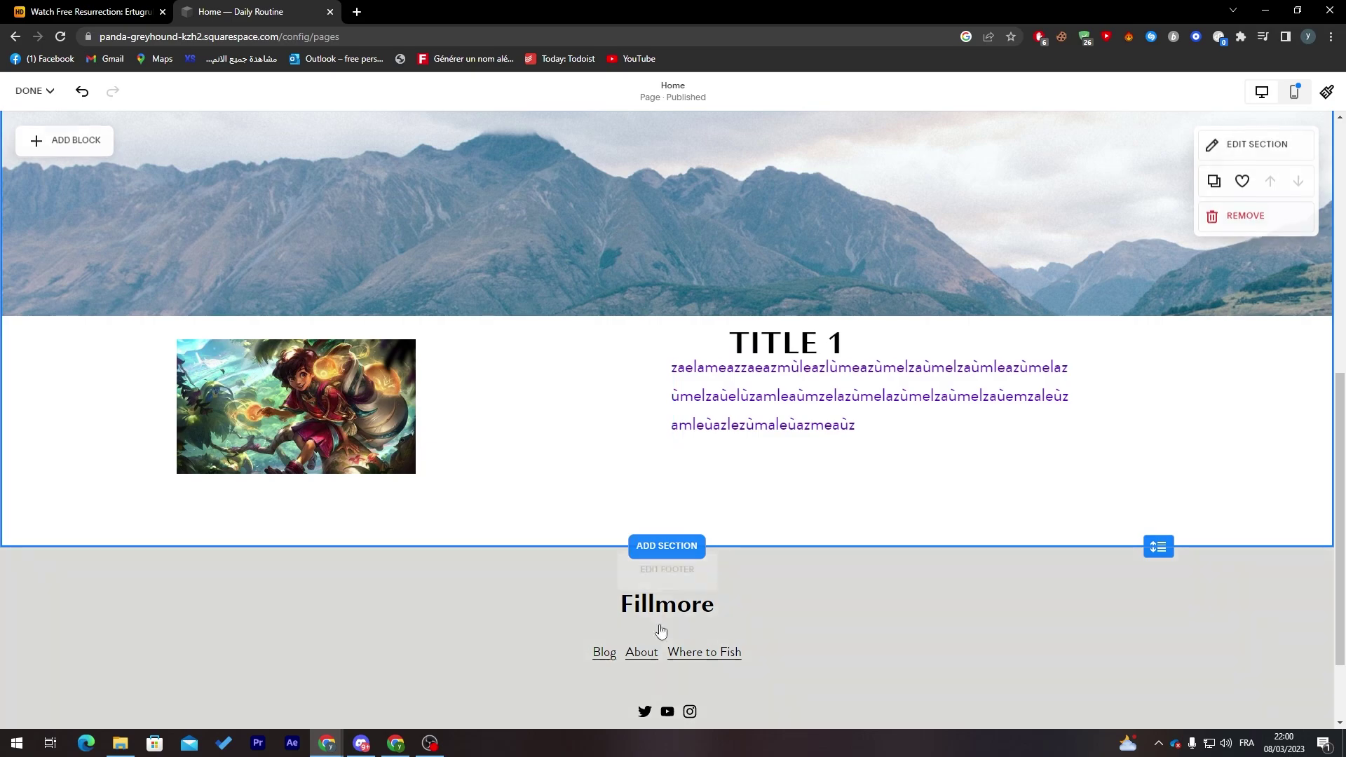
# Step: In the footer, enable the title-and-links block's background and open the social icons' link settings
pyautogui.click(662, 577)
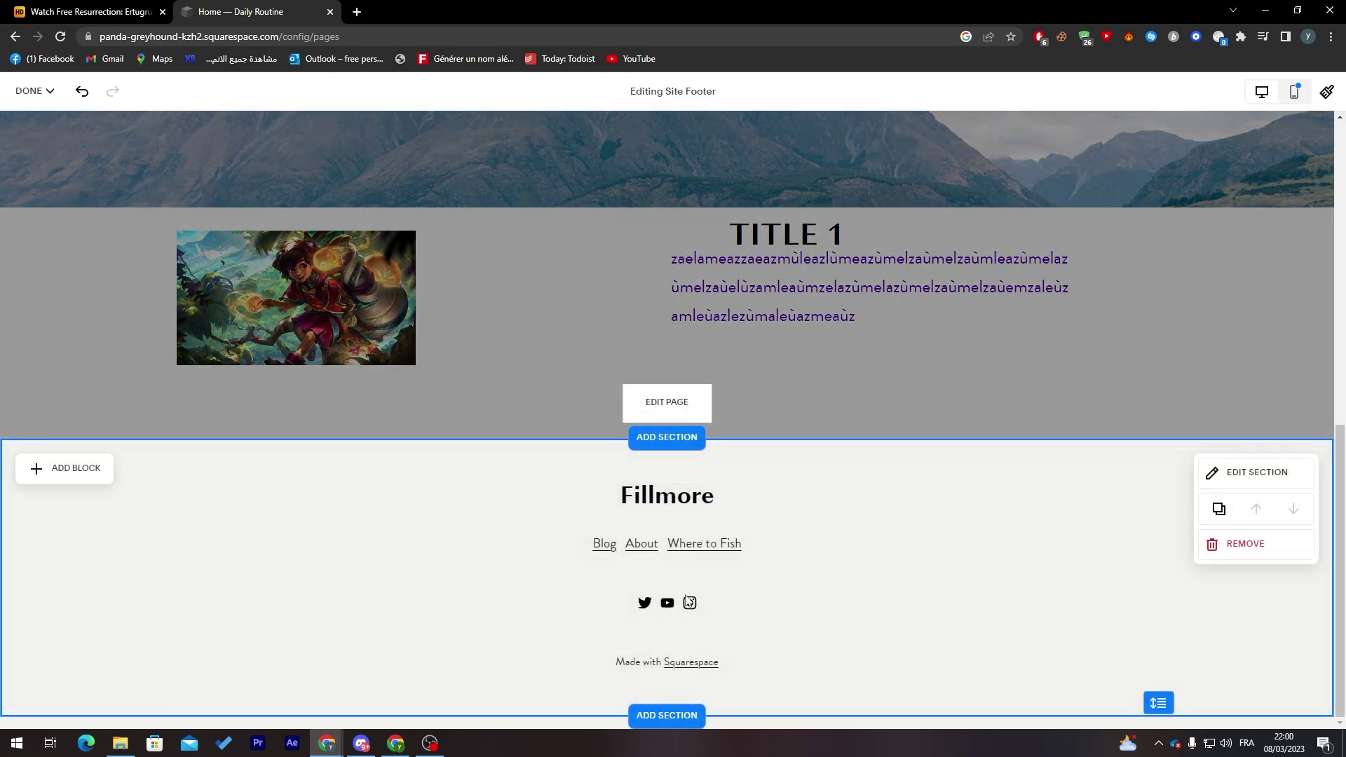
pyautogui.click(733, 556)
pyautogui.click(190, 455)
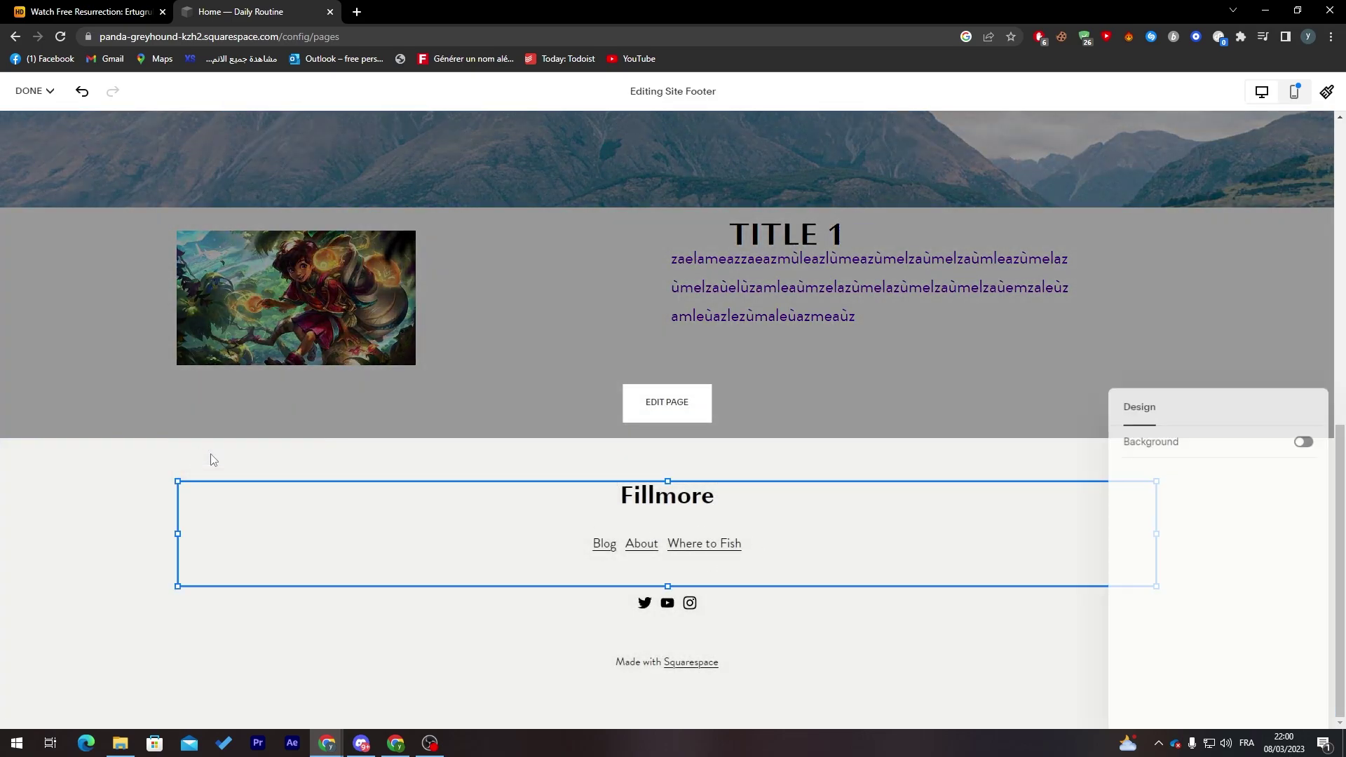
pyautogui.click(1239, 454)
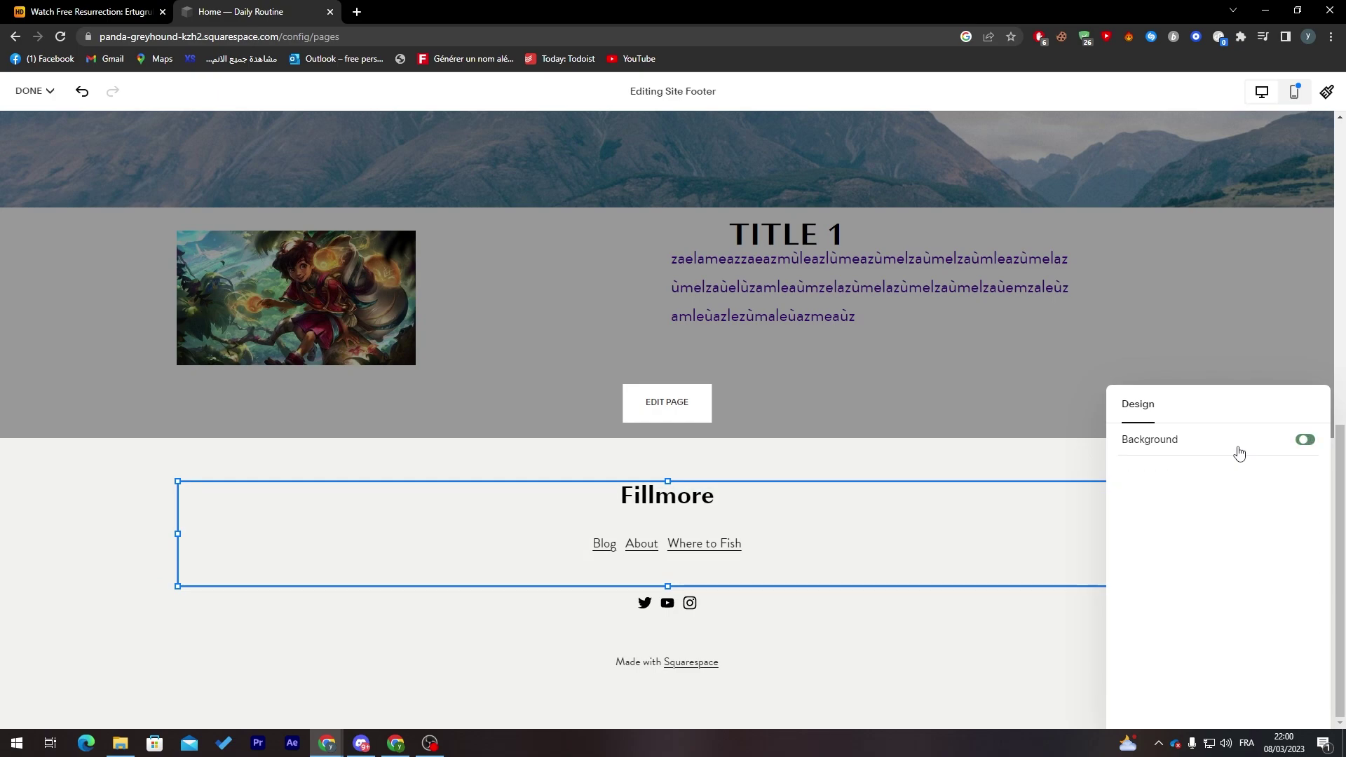
pyautogui.click(757, 614)
pyautogui.click(191, 566)
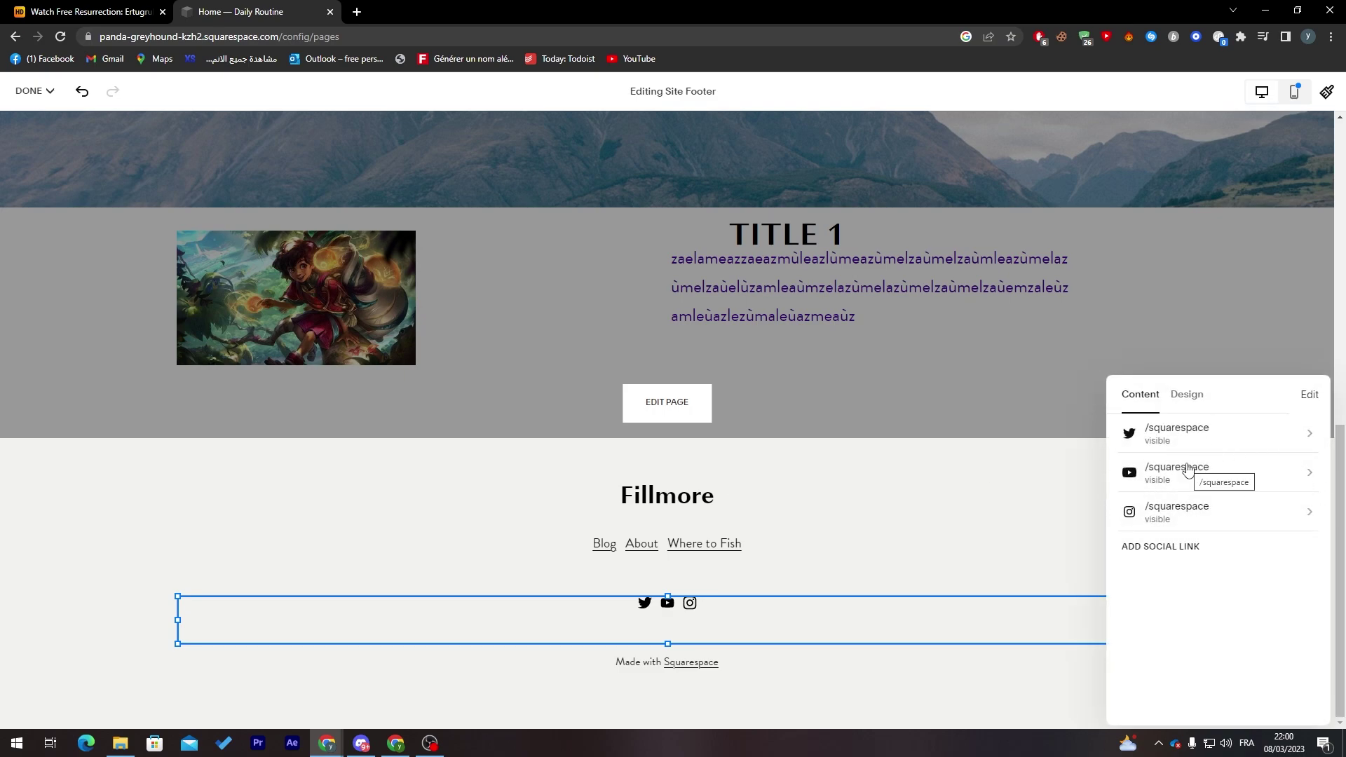
# Step: Inspect the Twitter social link's profile URL, then return to the links list
pyautogui.click(1223, 441)
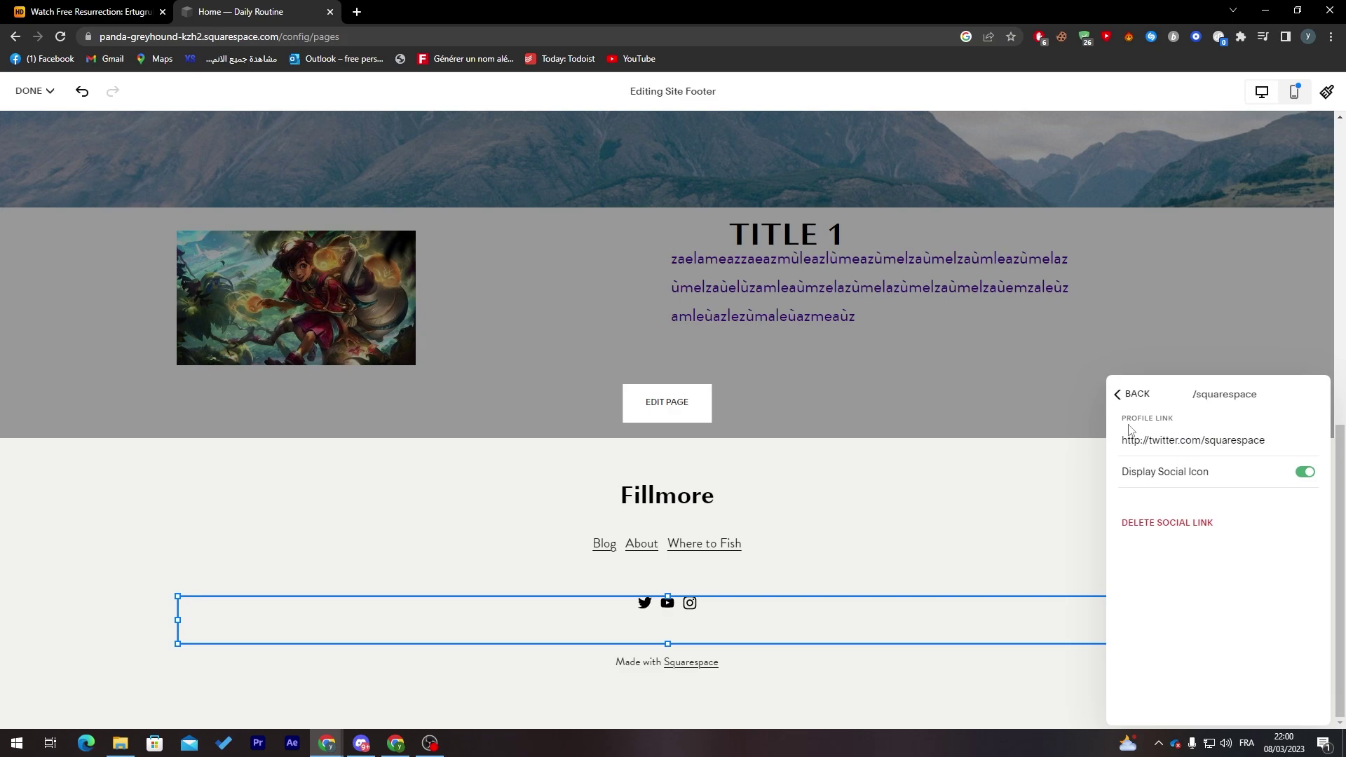
pyautogui.moveTo(1207, 441); pyautogui.dragTo(1285, 443)
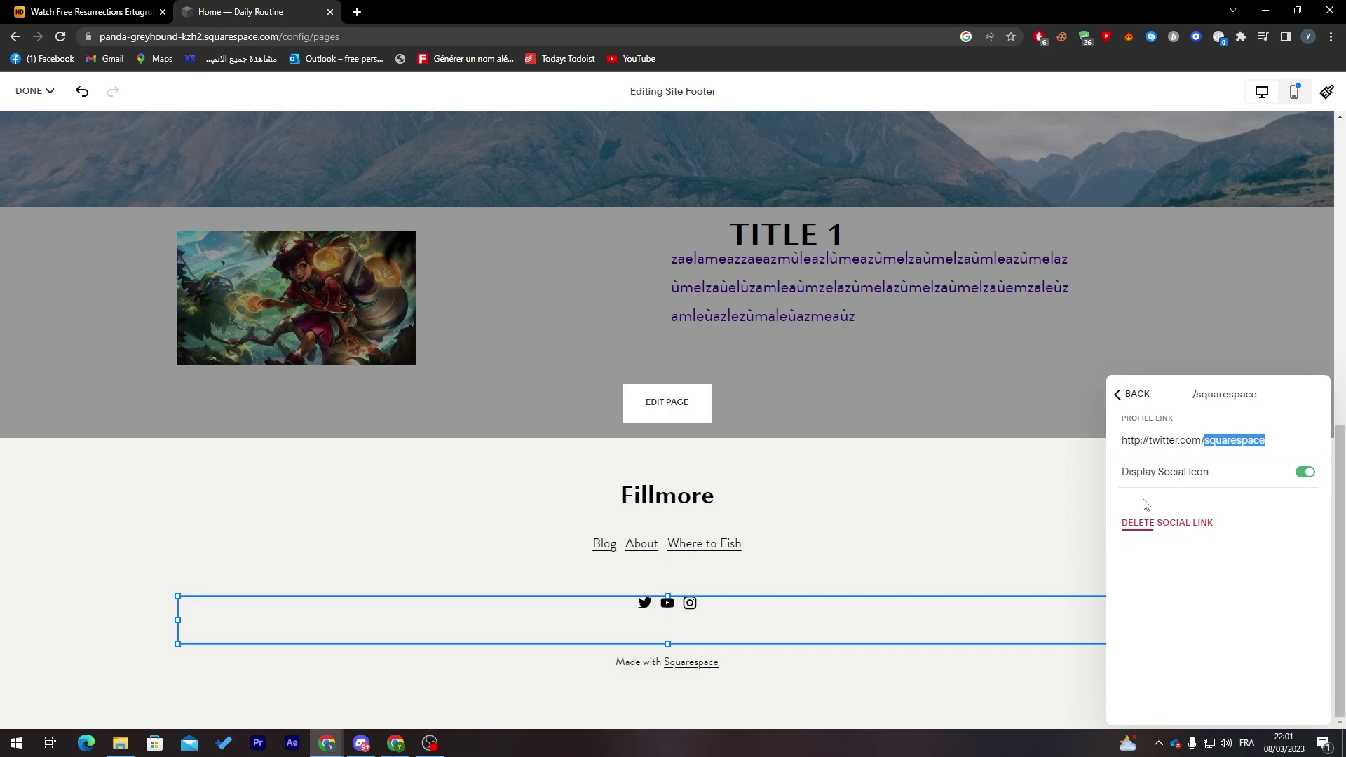
pyautogui.click(1124, 410)
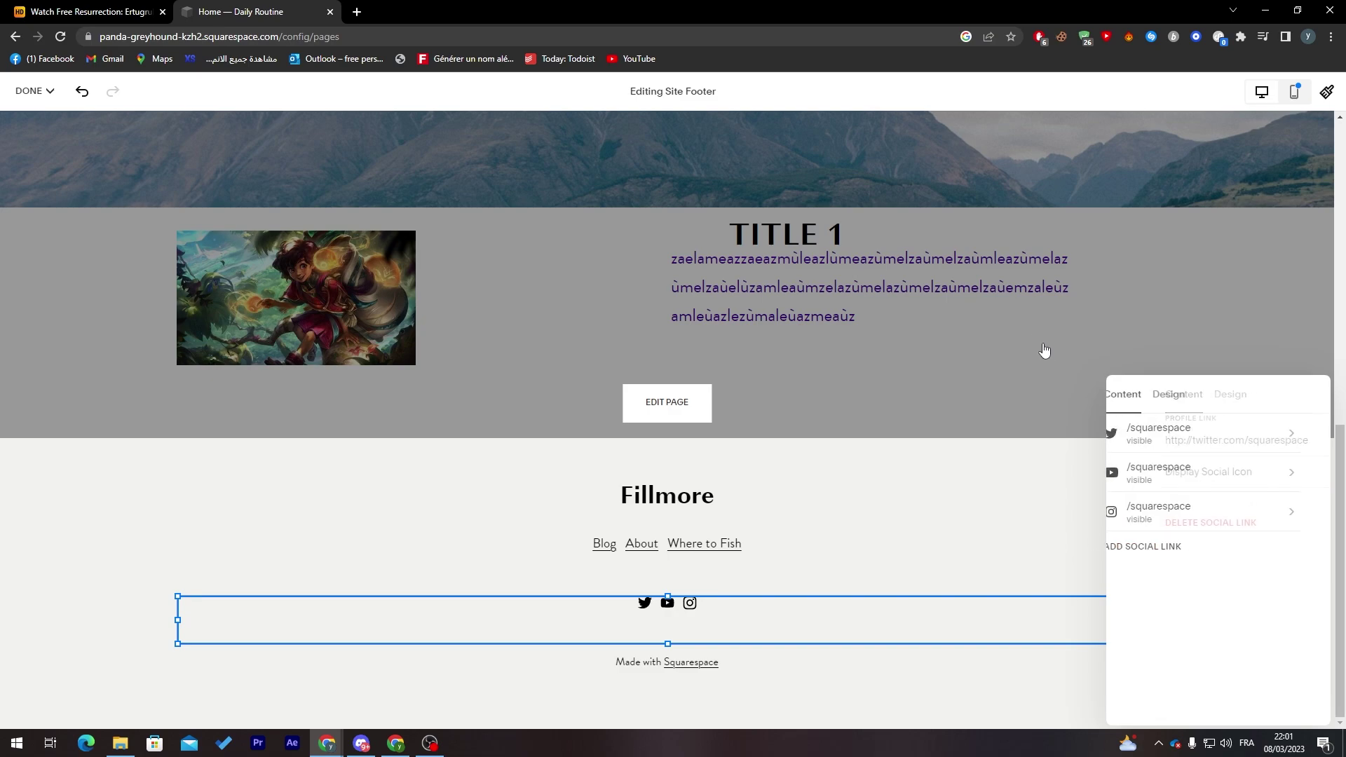
# Step: Save all edits, exit the editor, and go back to the main site menu
pyautogui.scroll(10, 1045, 351)
pyautogui.click(31, 91)
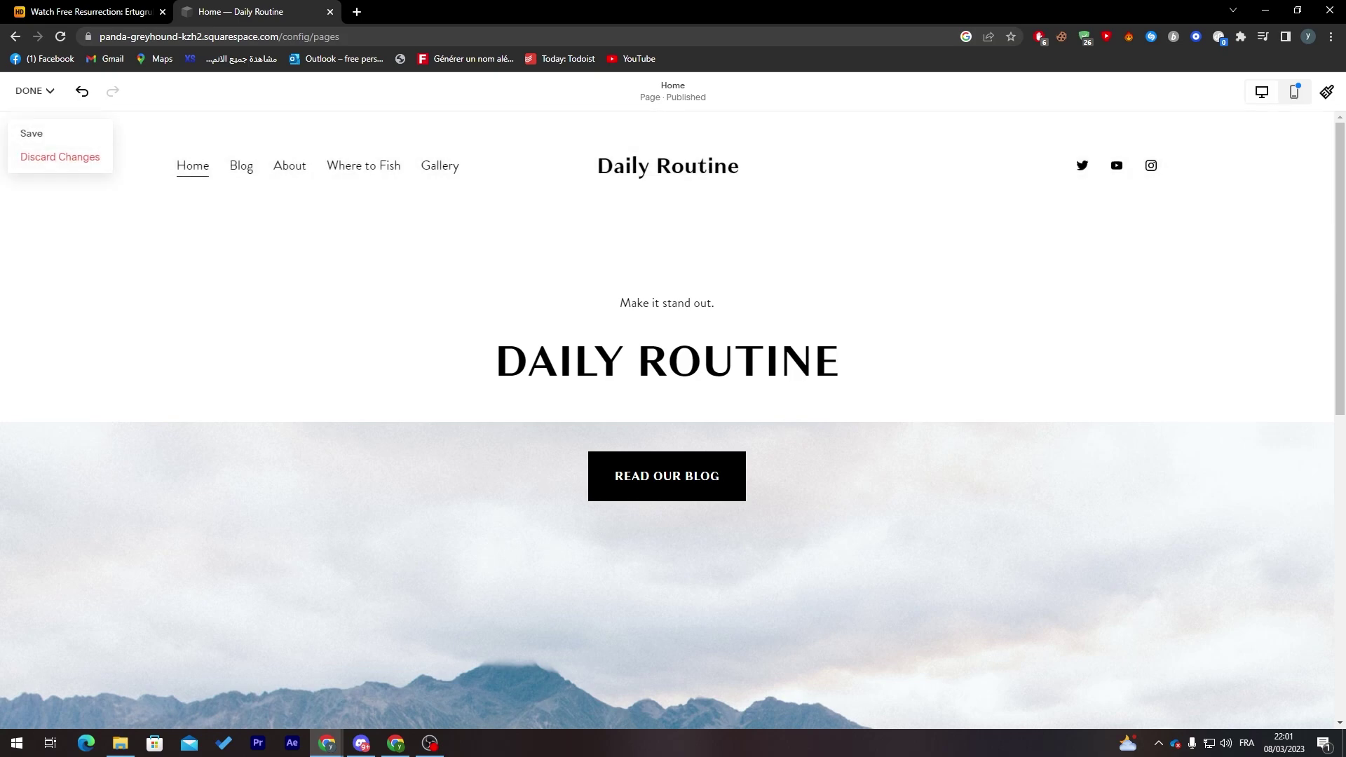
pyautogui.click(31, 133)
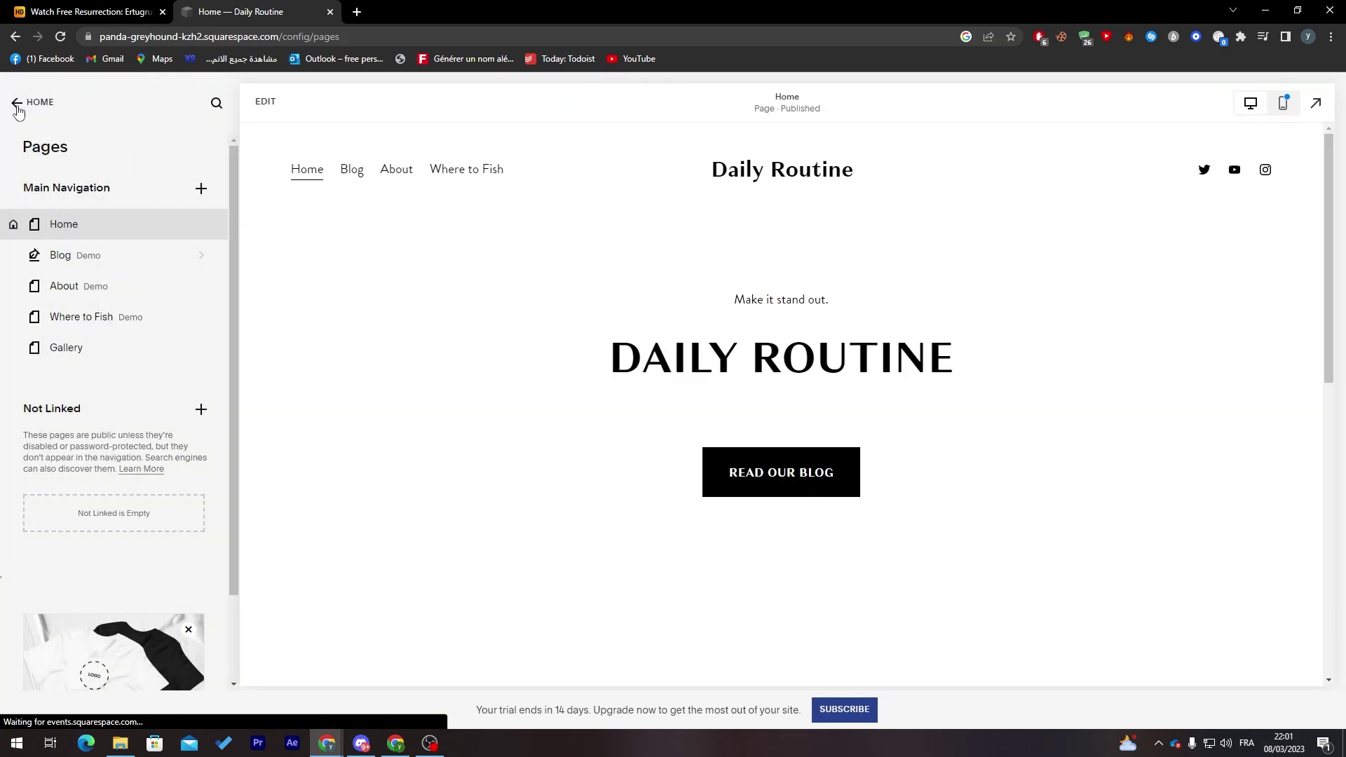
pyautogui.click(17, 106)
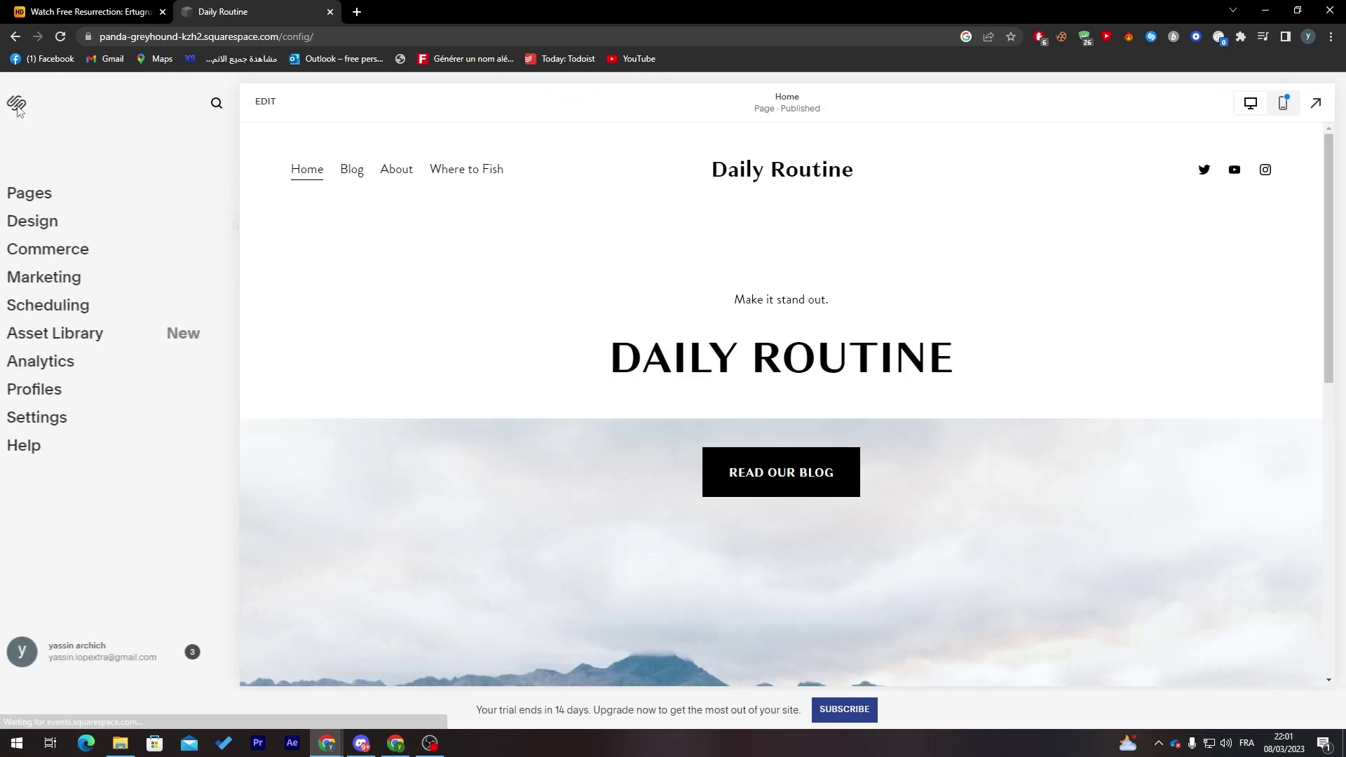
pyautogui.click(71, 306)
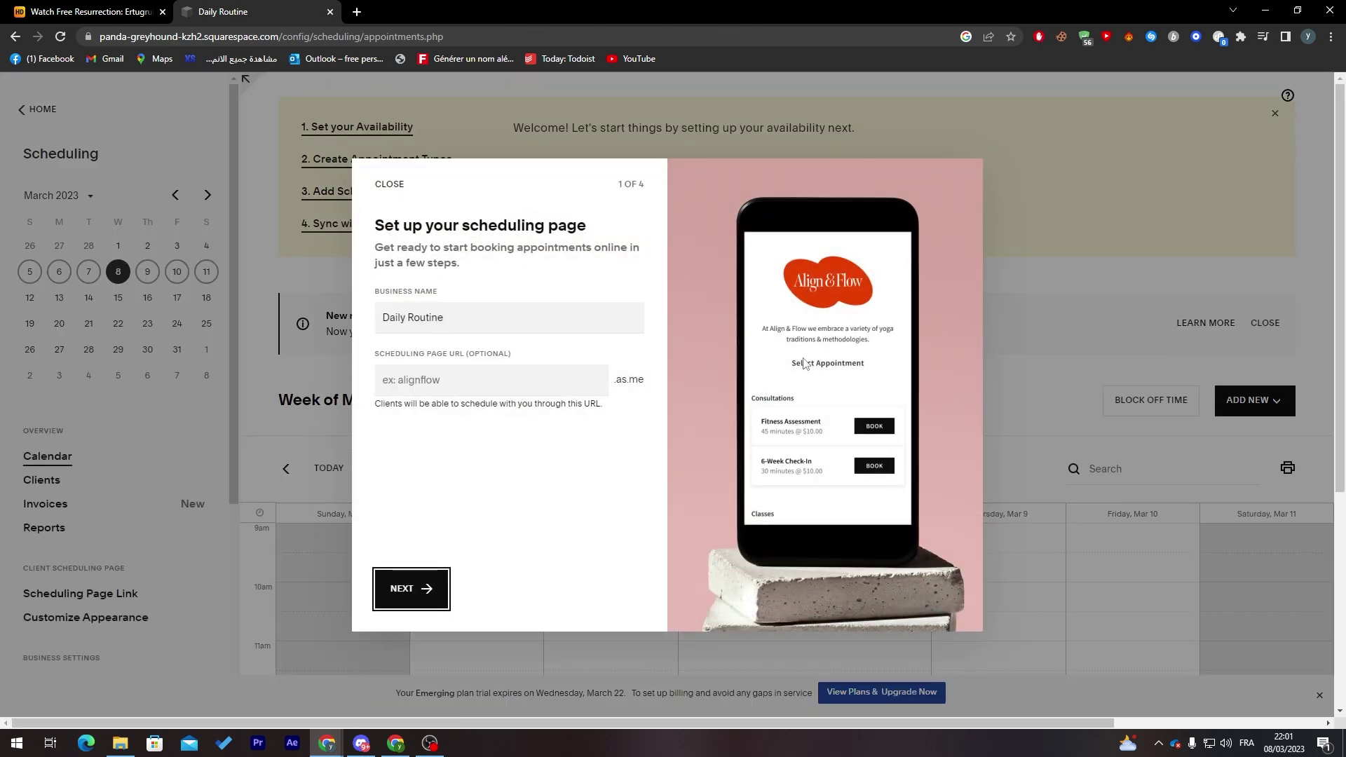
pyautogui.click(427, 589)
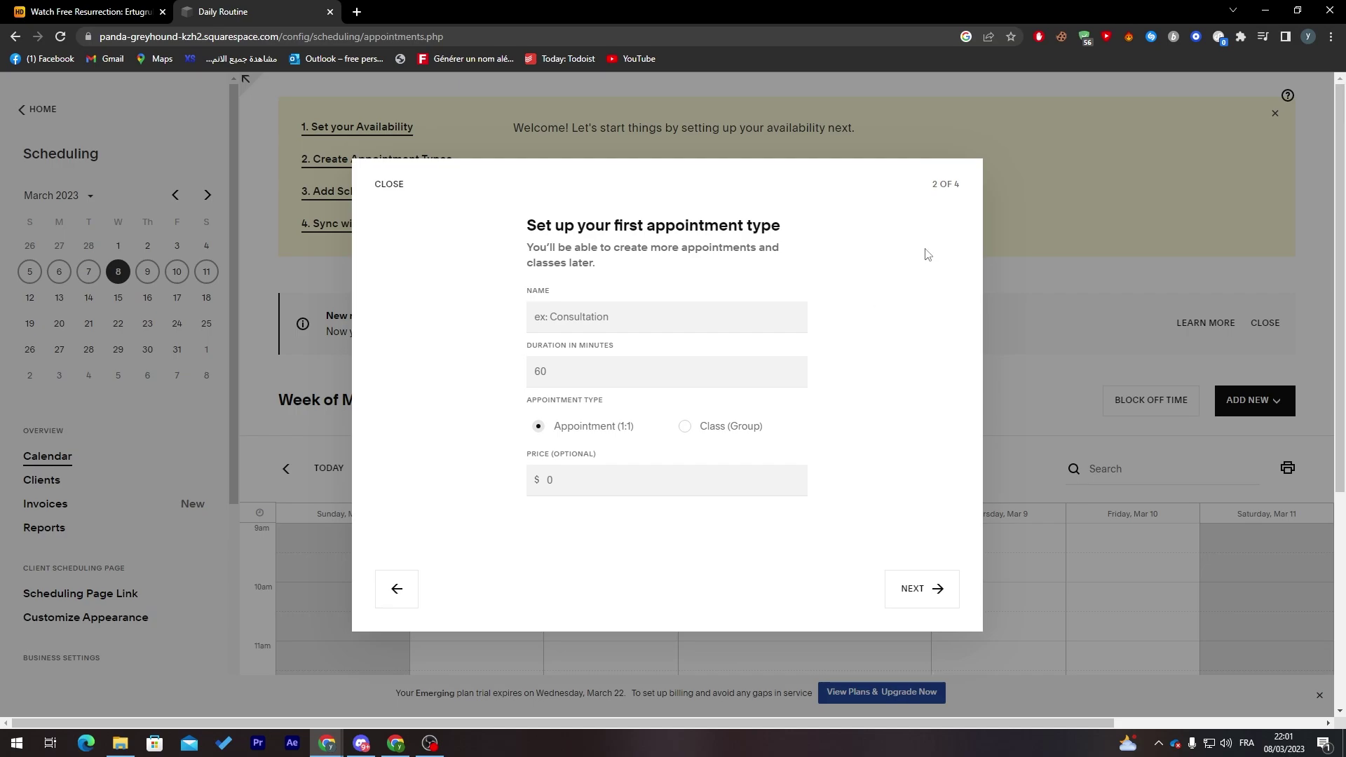
pyautogui.click(916, 589)
pyautogui.click(397, 188)
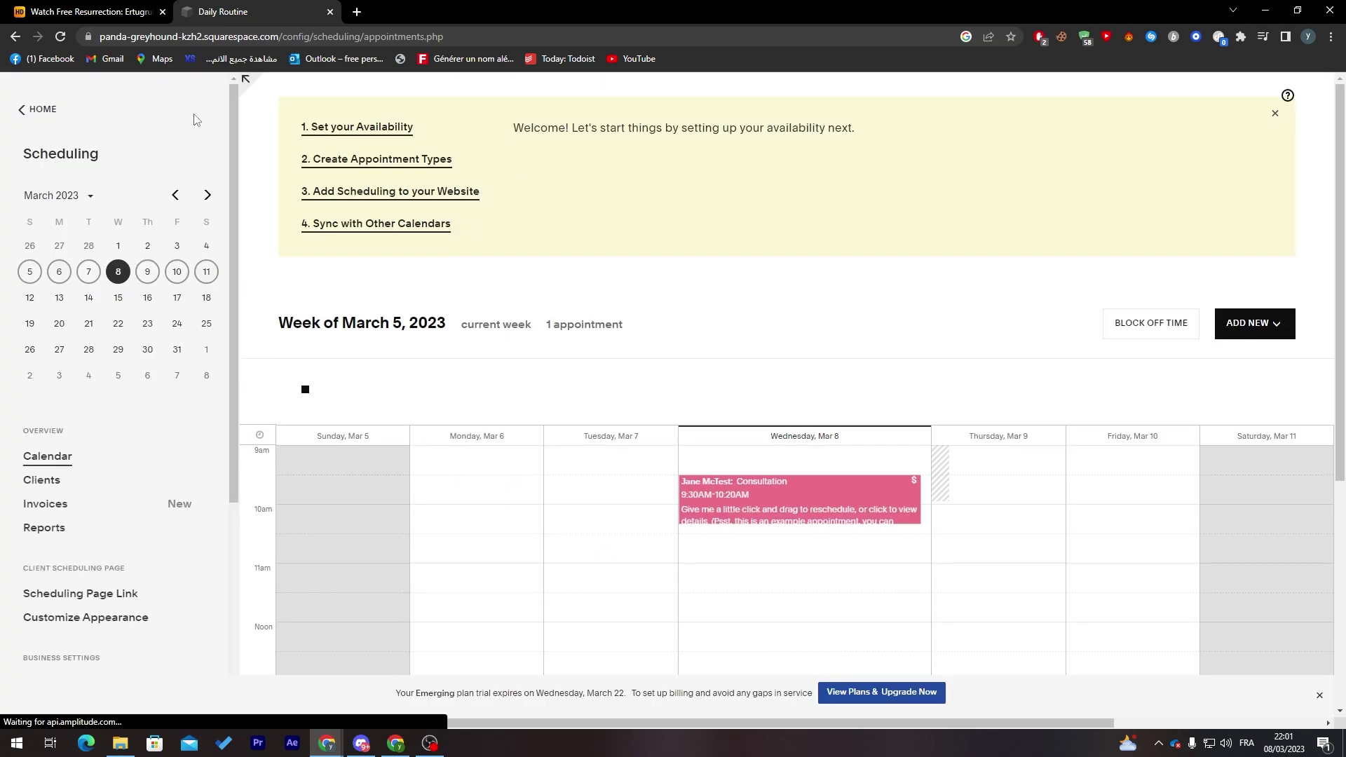
pyautogui.click(15, 36)
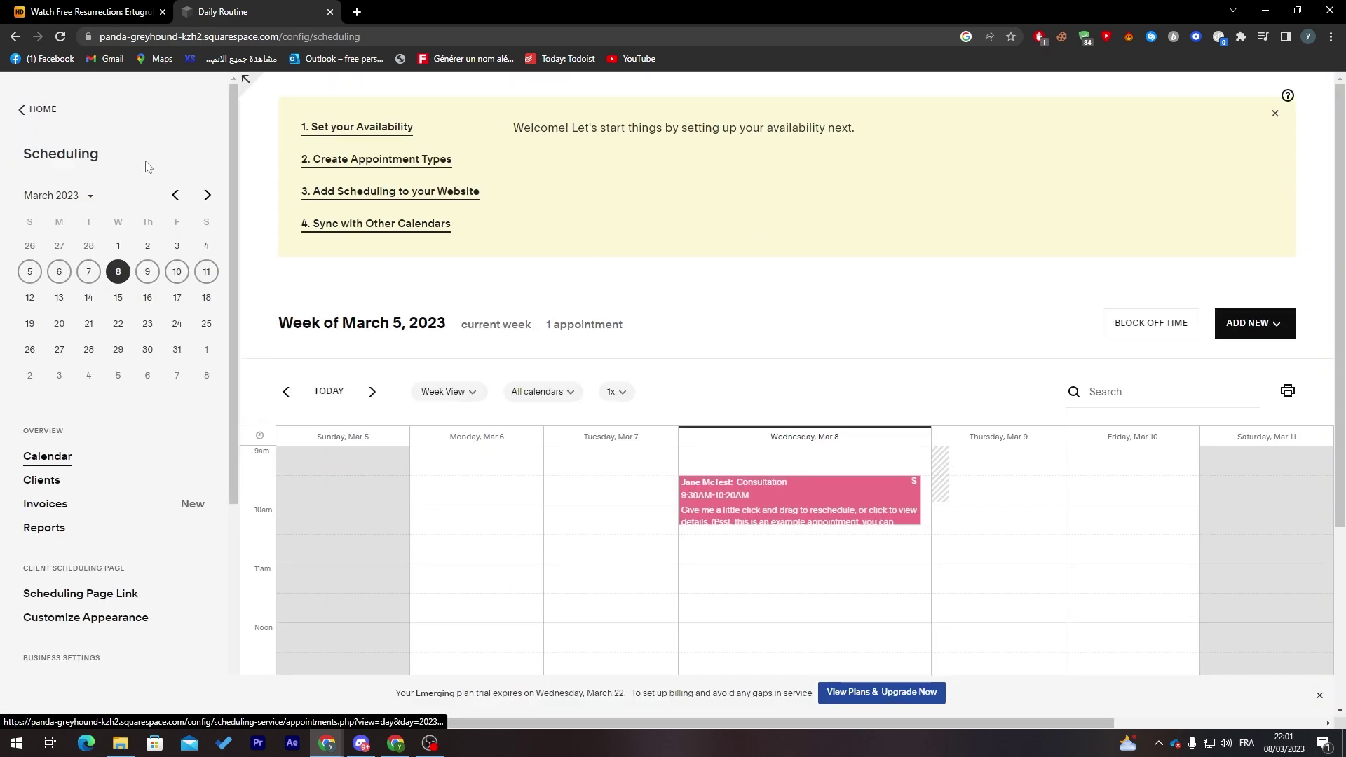
pyautogui.click(28, 112)
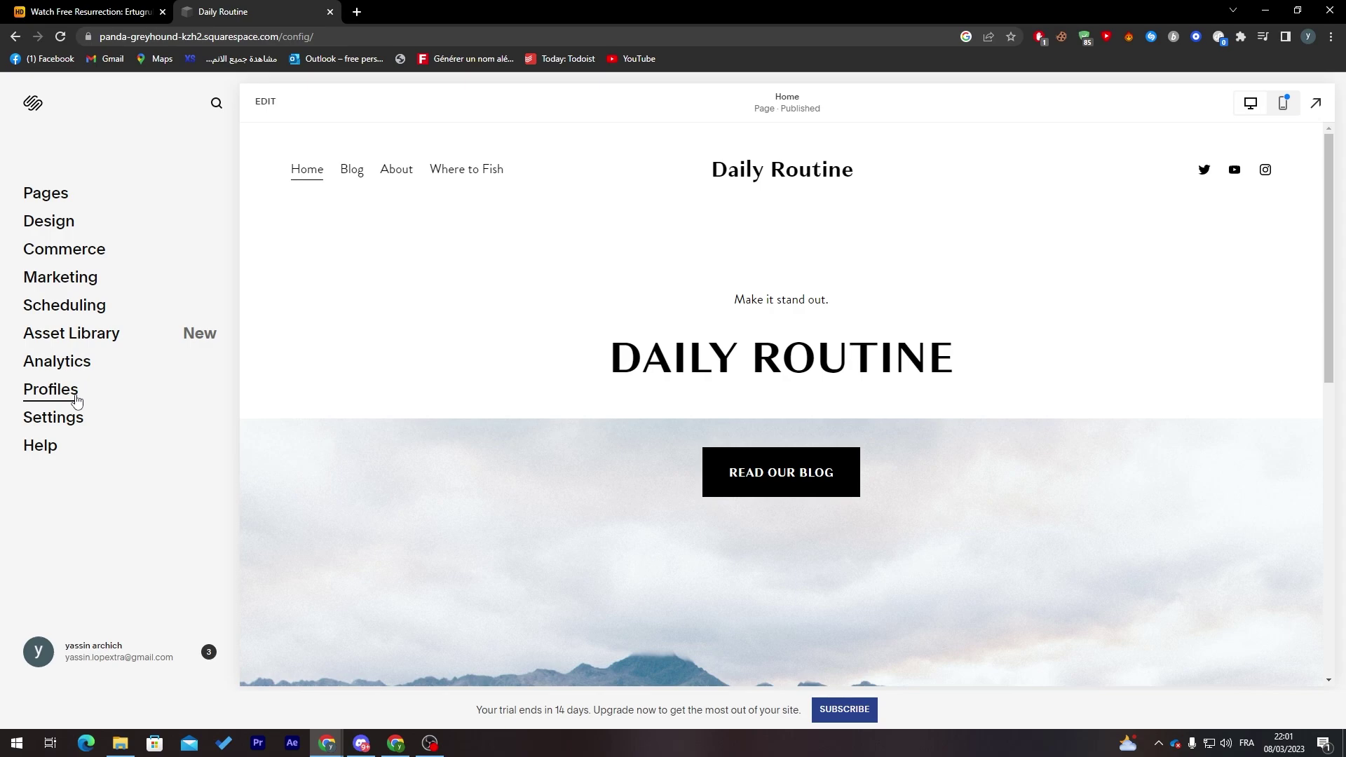
# Step: Open Settings > Site Availability, which shows the site as Private
pyautogui.click(86, 421)
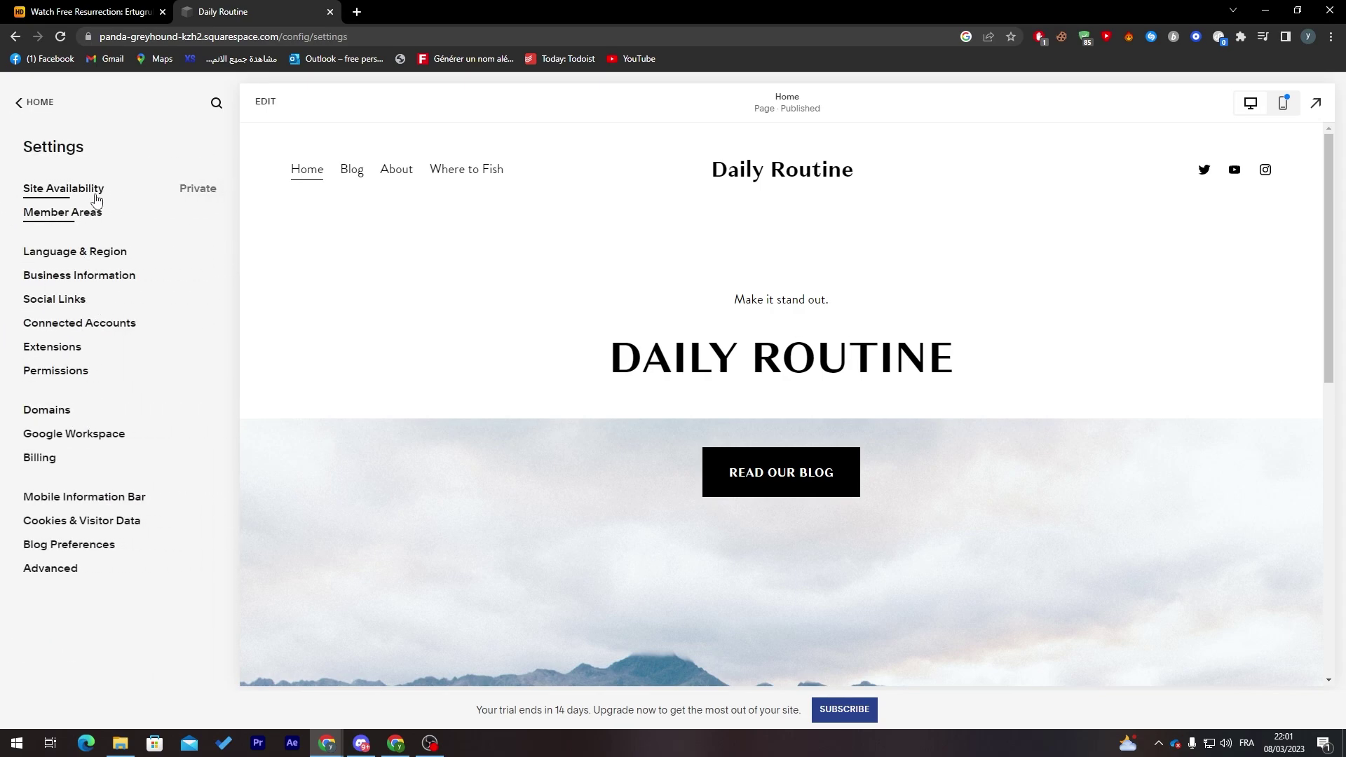
pyautogui.click(100, 202)
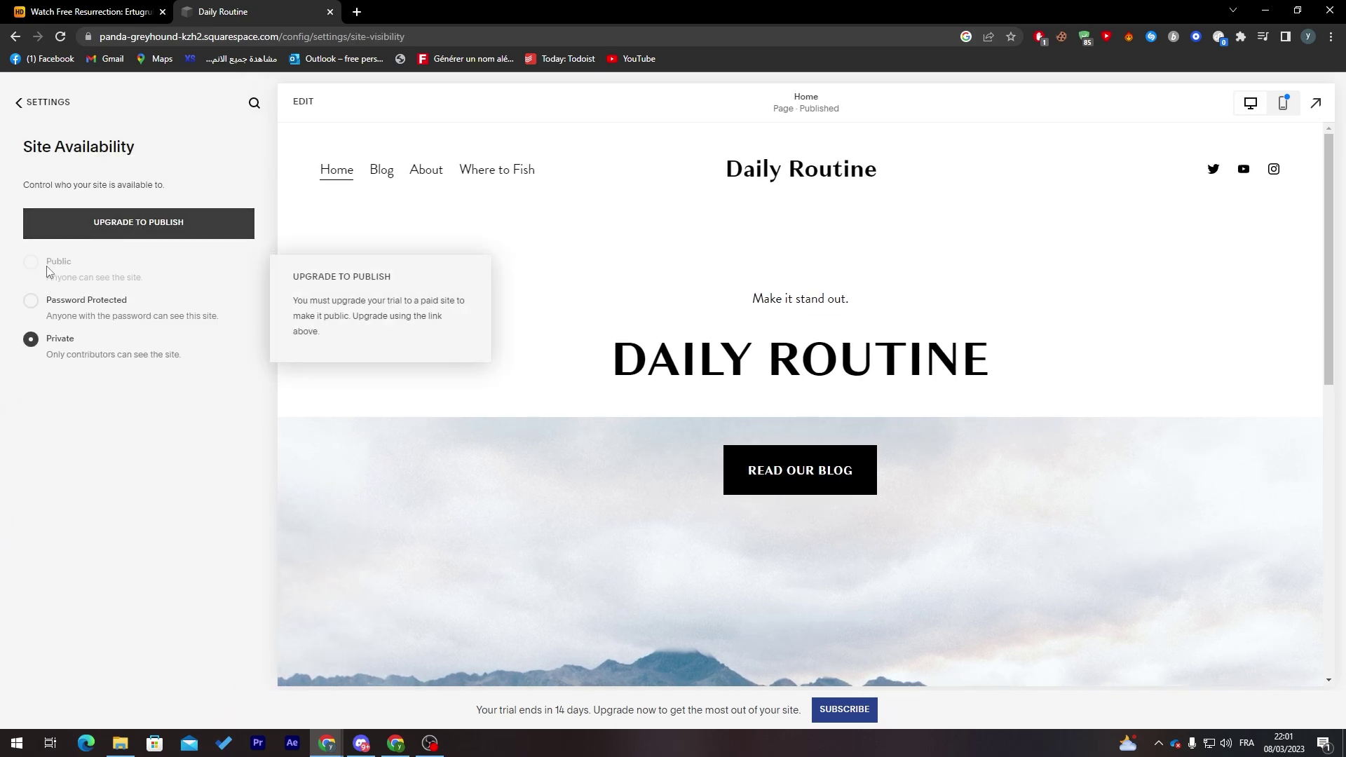
# Step: Review the upgrade plans: Personal $16, Business $23, Commerce Basic $27 and Advanced $49 monthly
pyautogui.click(105, 228)
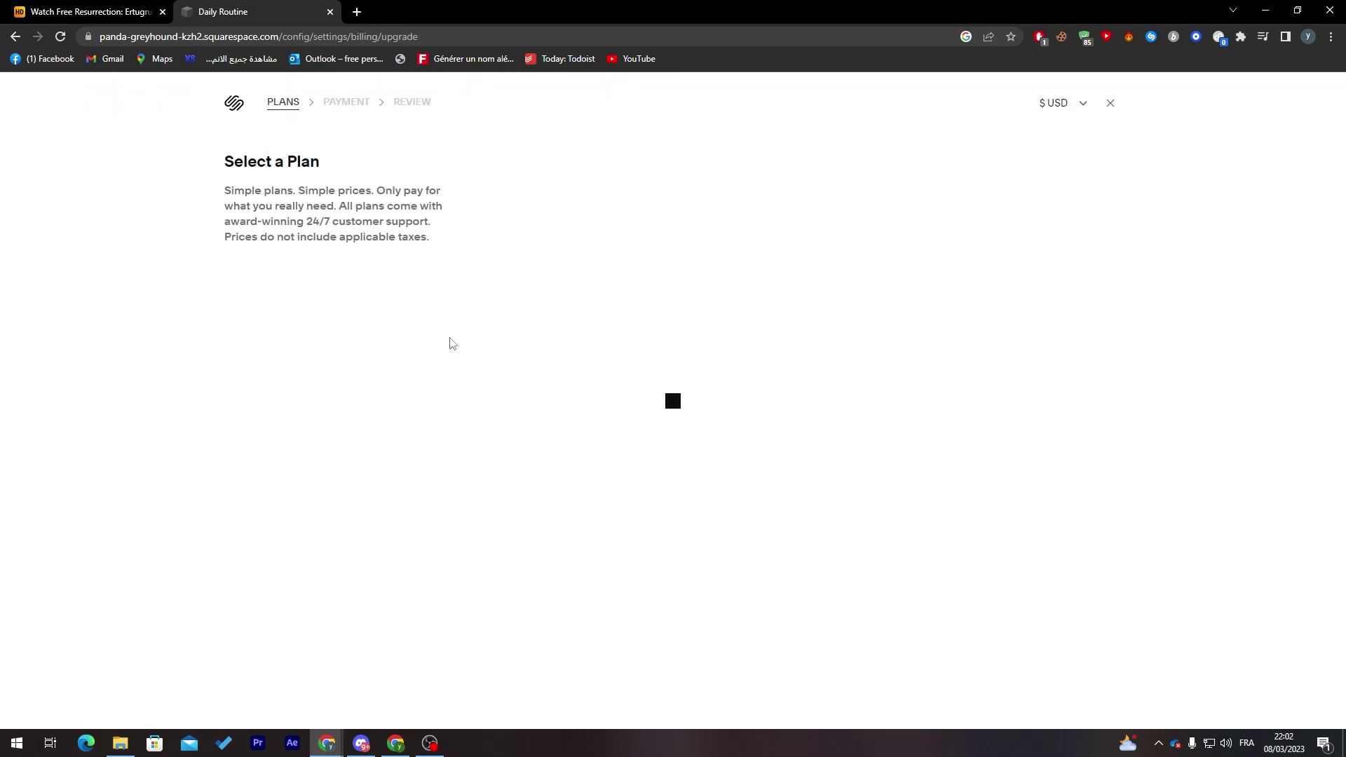
pyautogui.doubleClick(563, 296)
pyautogui.doubleClick(559, 321)
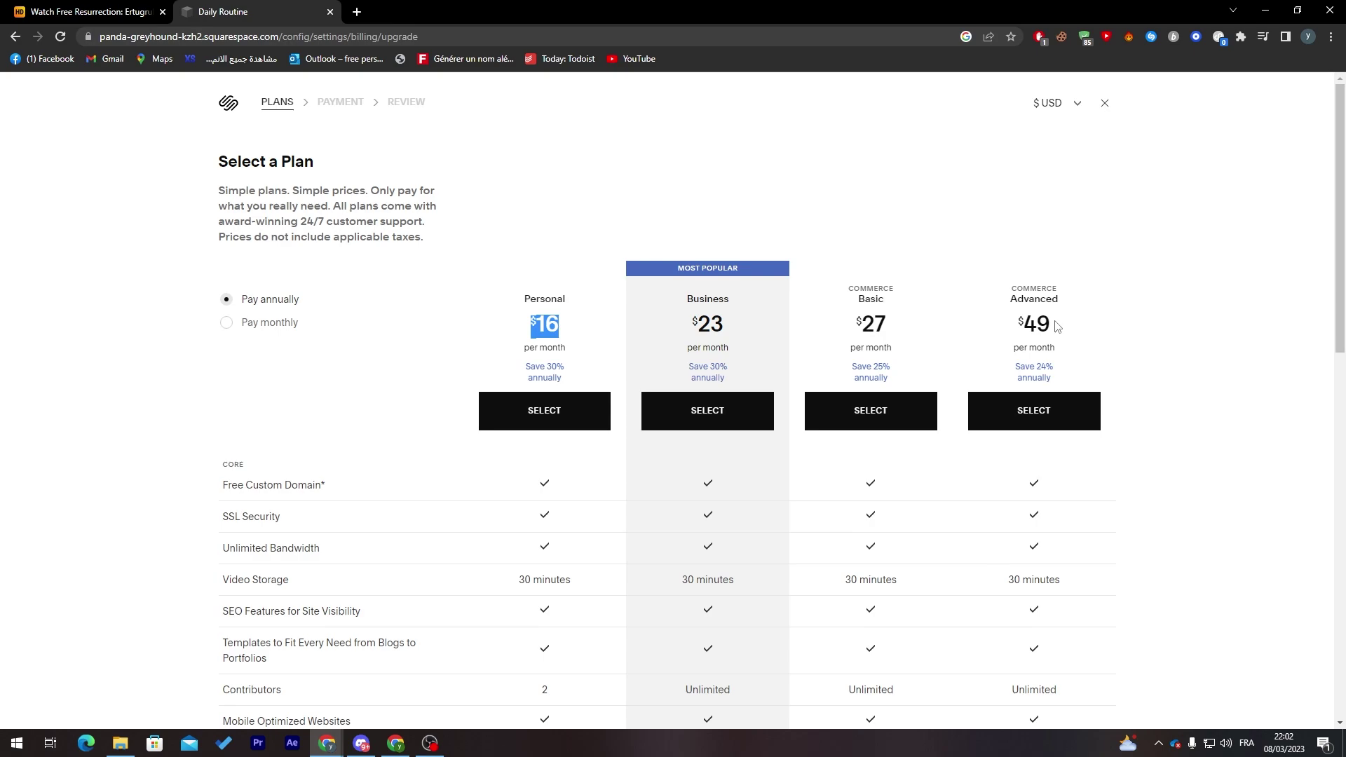
pyautogui.moveTo(1339, 301); pyautogui.dragTo(1287, 294)
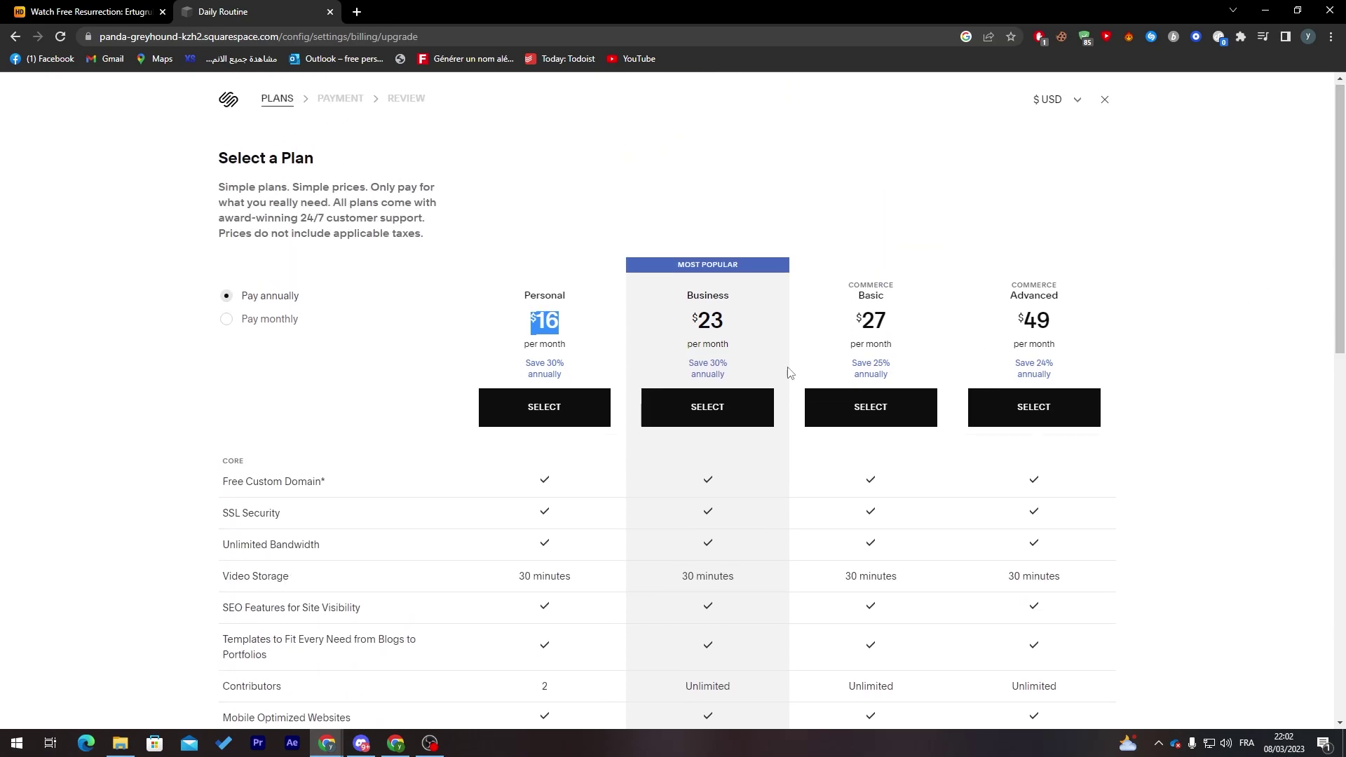
pyautogui.moveTo(1343, 355); pyautogui.dragTo(1340, 240)
pyautogui.moveTo(1338, 309); pyautogui.dragTo(501, 272)
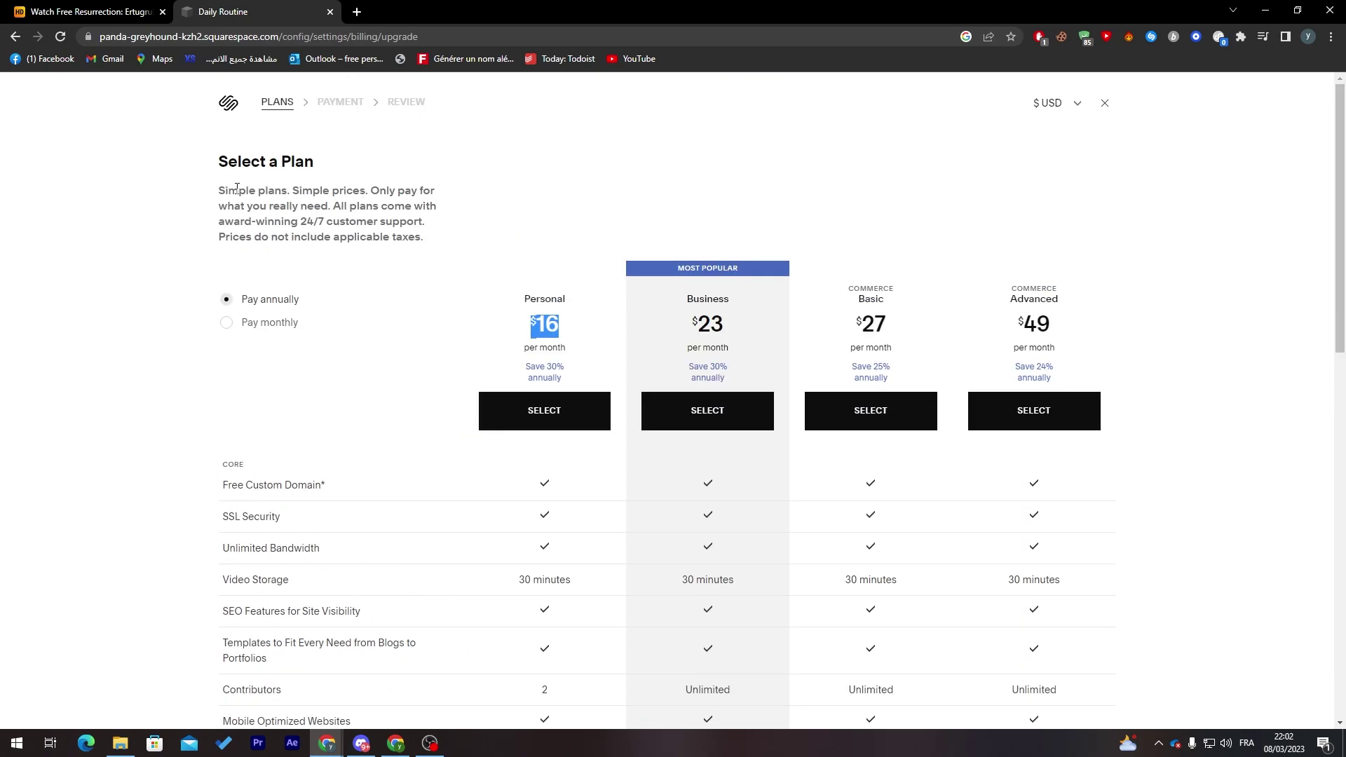
# Step: Return from the plans page through Site Availability to the main Settings list
pyautogui.click(23, 39)
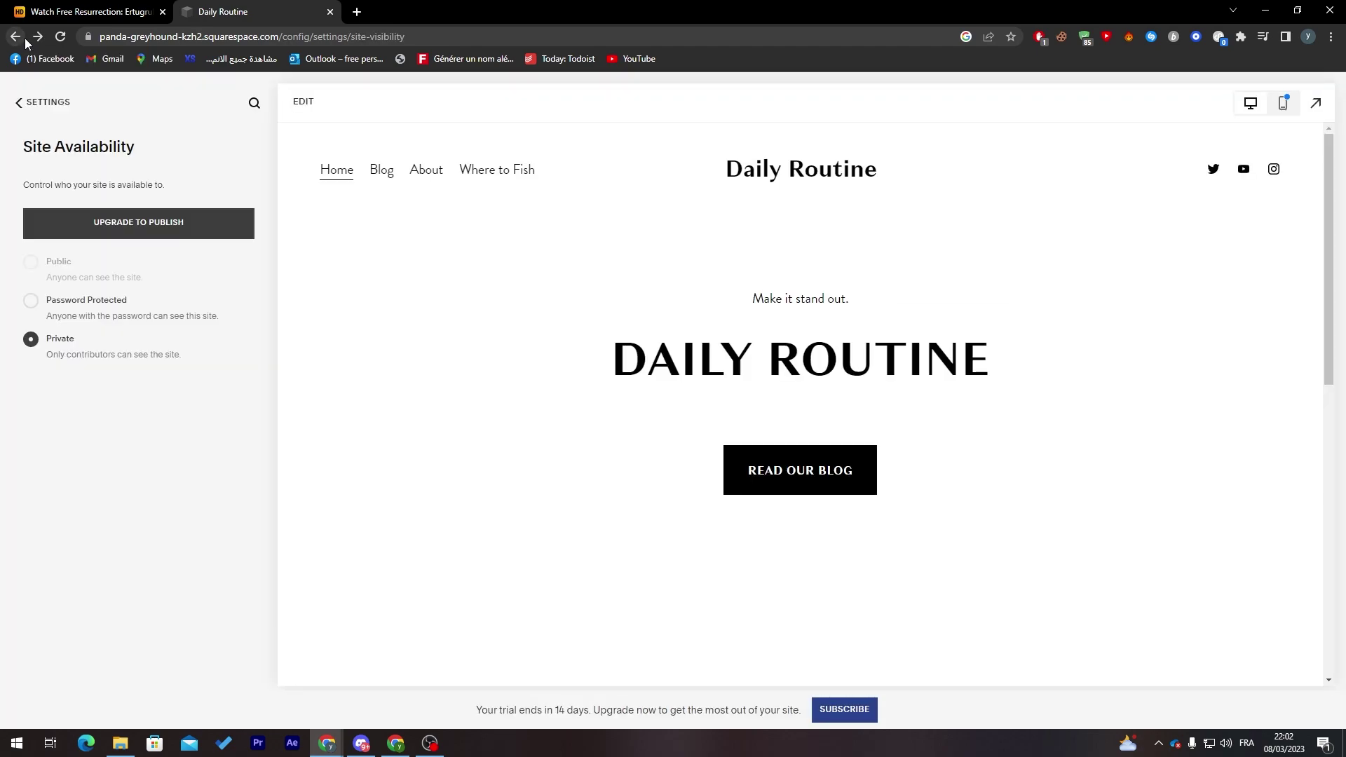
pyautogui.click(22, 106)
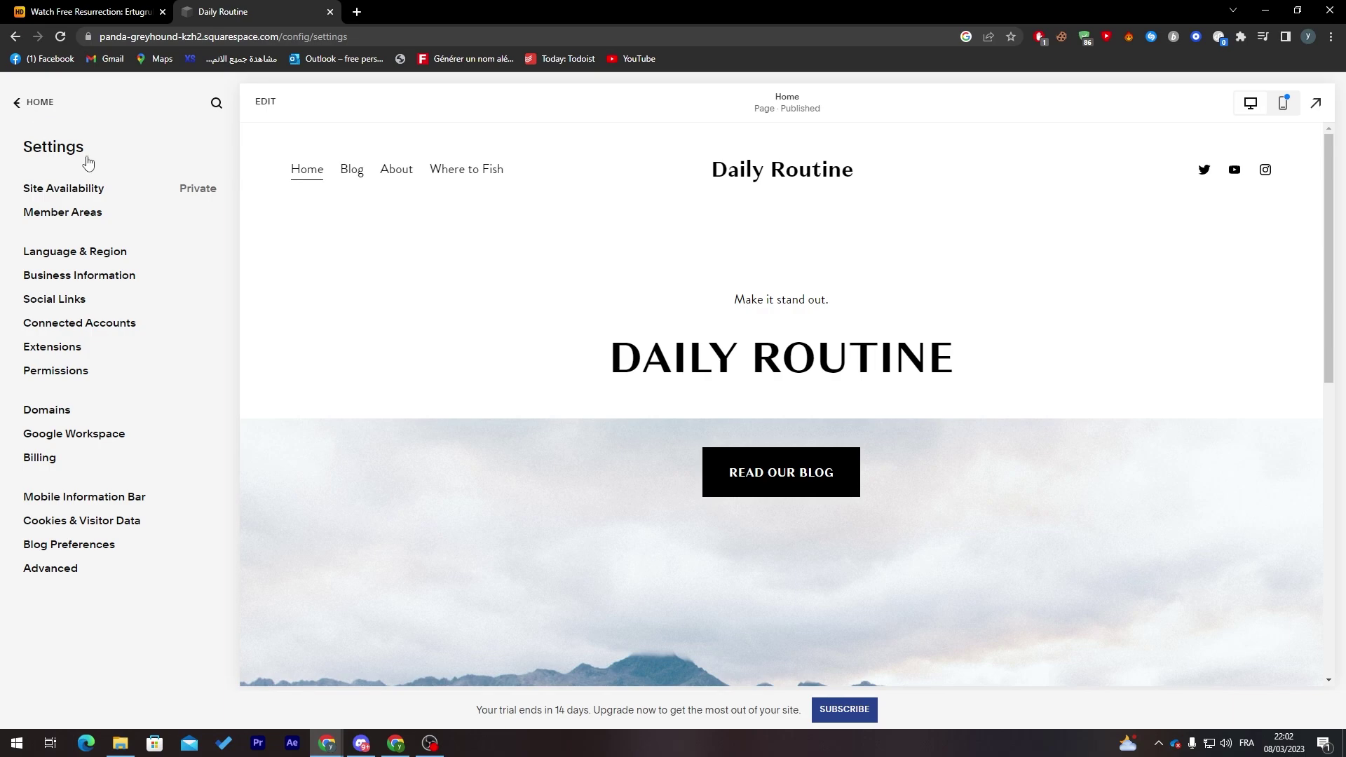